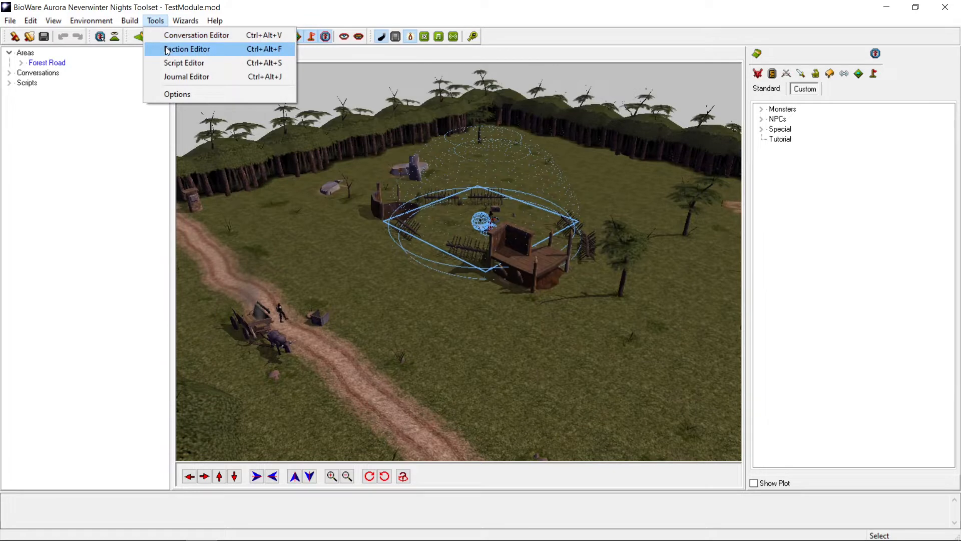
Open the Faction Editor and review the relations of the Hostile, Commoner, Merchant and Defender factions in turn
left_click(167, 49)
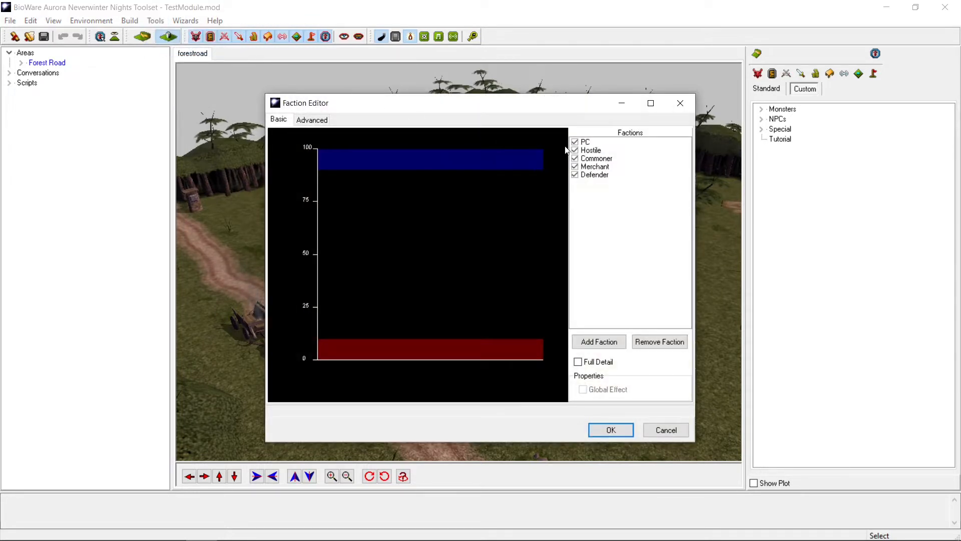
left_click(599, 150)
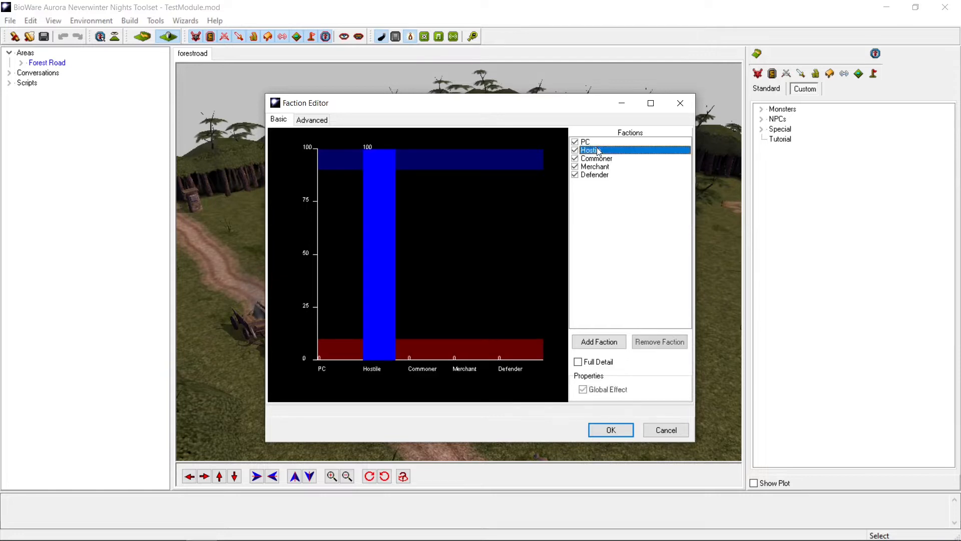
left_click(599, 158)
left_click(604, 167)
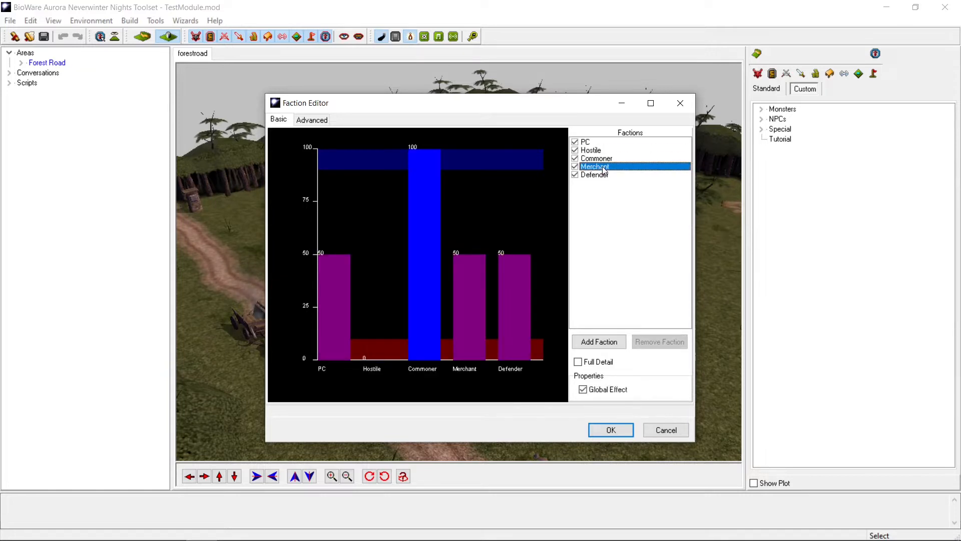
left_click(605, 175)
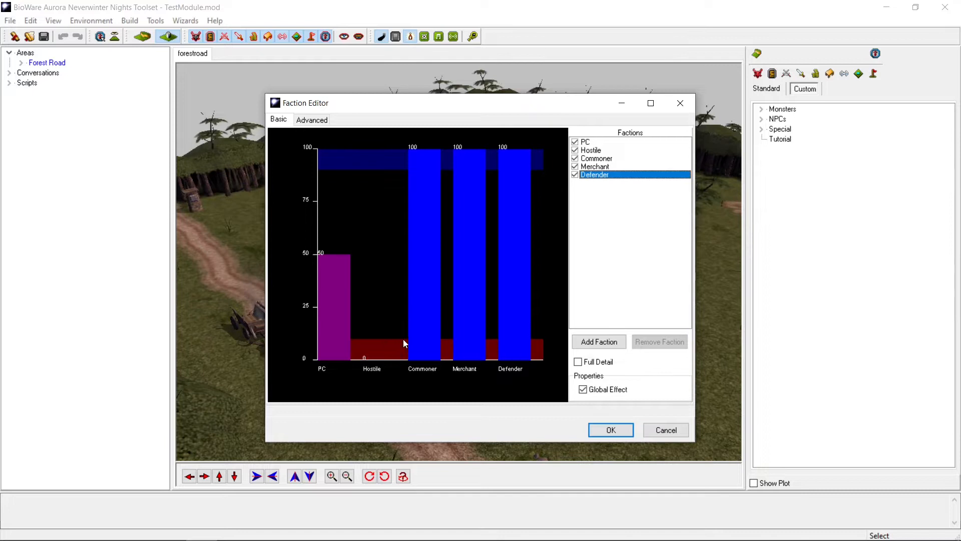
Try lowering Defender's attitude toward Commoner to 7, and raise it back to 100
left_click(421, 342)
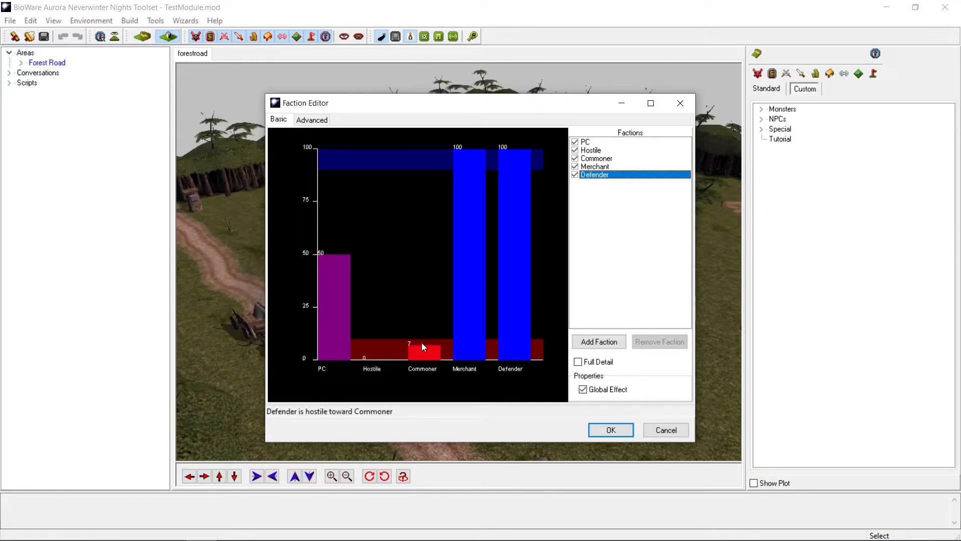
left_click_drag(422, 336, 435, 162)
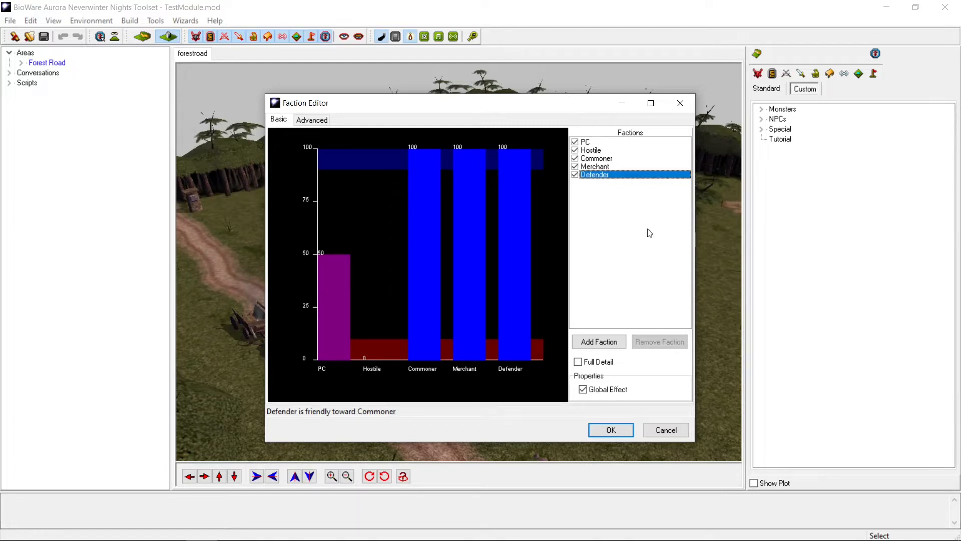
Show the Commoner faction's relations in full detail, covering both directions
left_click(620, 159)
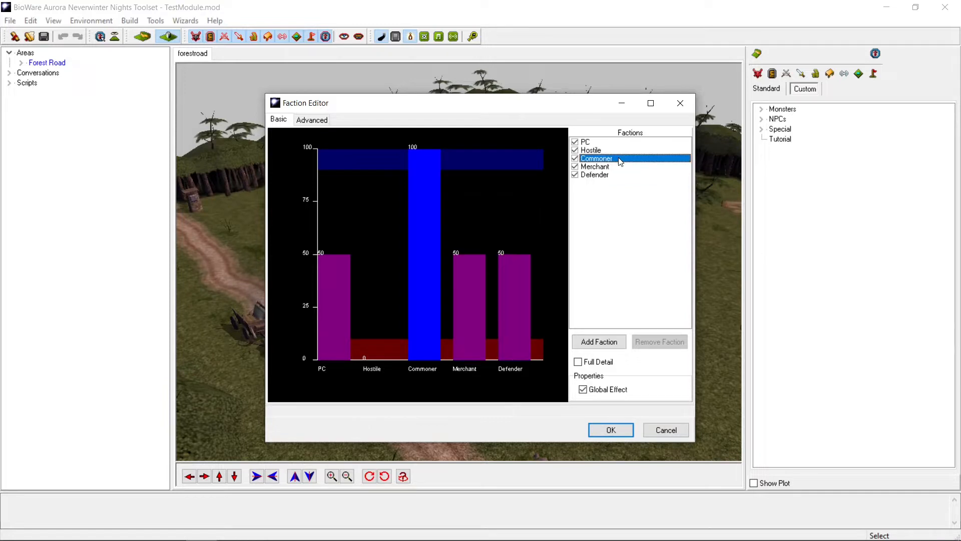
left_click(578, 362)
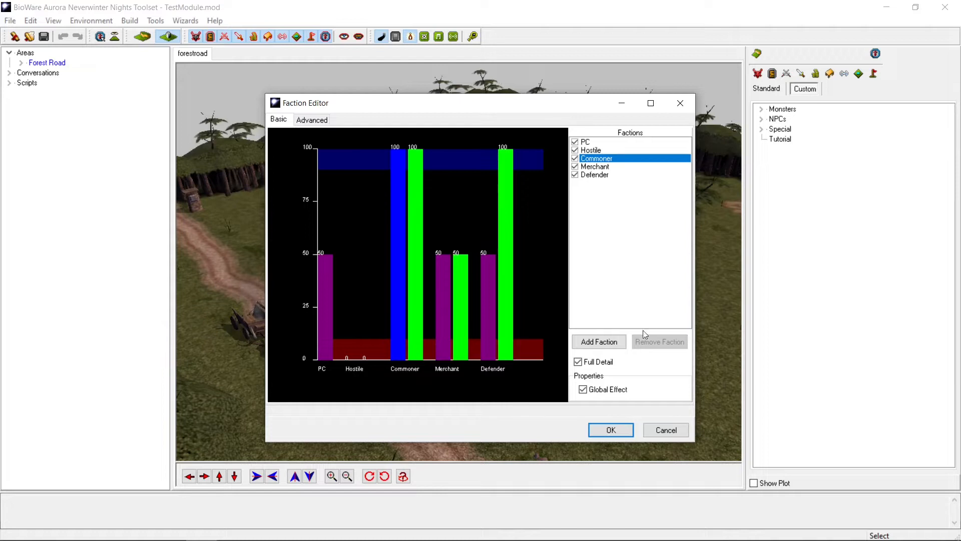
Add a faction named Goblin Tribe with Commoner as its parent, keeping Global Effect enabled
left_click(597, 345)
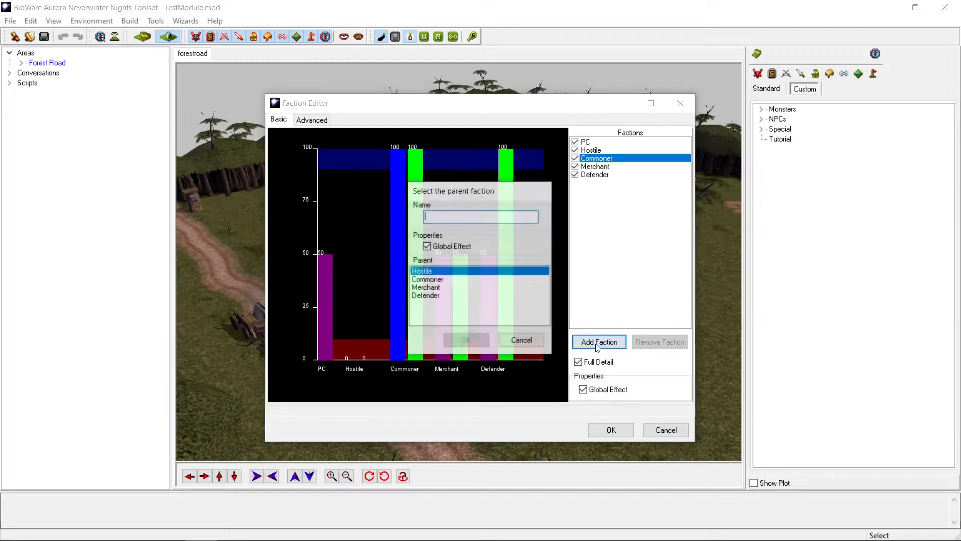
type("Goblin Tribe")
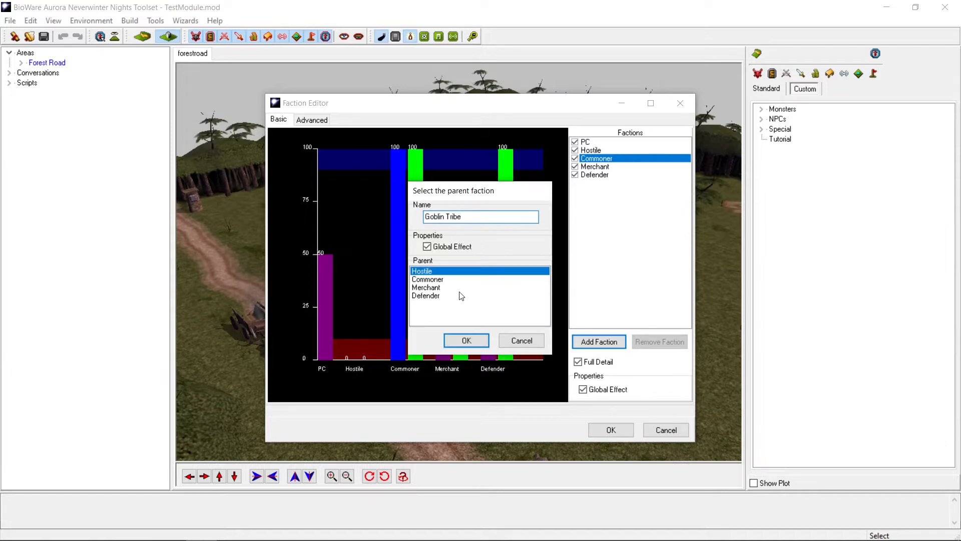
left_click(435, 280)
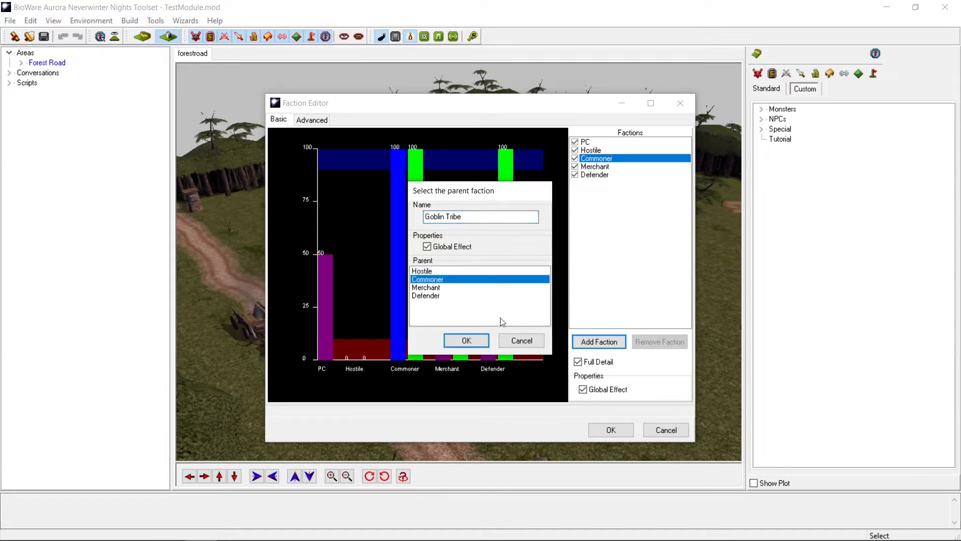
left_click(465, 341)
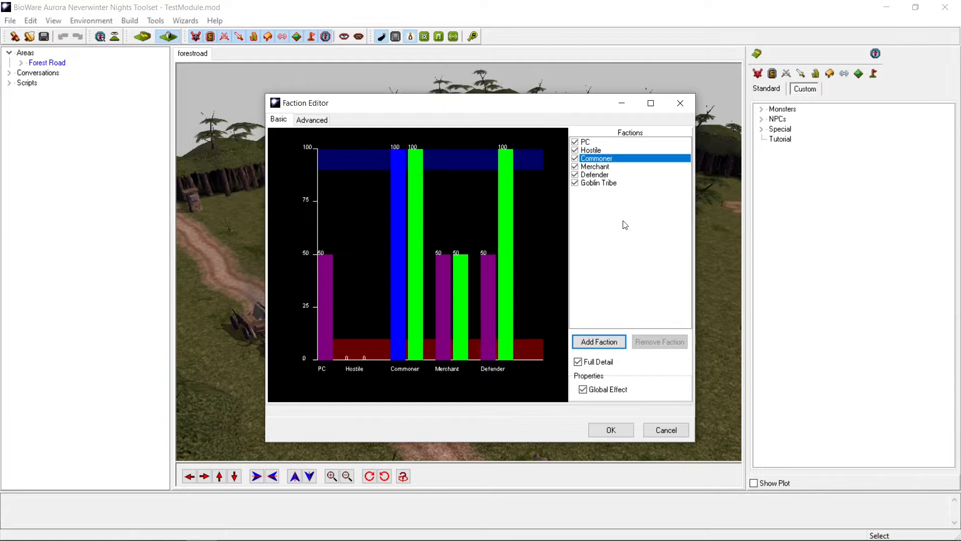
For Goblin Tribe, set Defender's attitude toward it and its mutual relations with Commoner and Hostile to neutral 50, and accept the faction changes
left_click(626, 184)
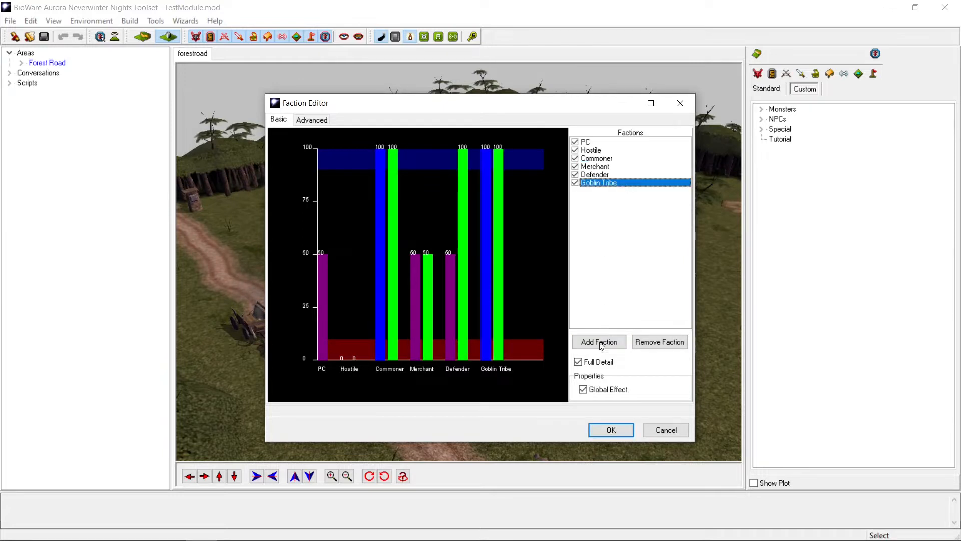
left_click(465, 249)
left_click(395, 249)
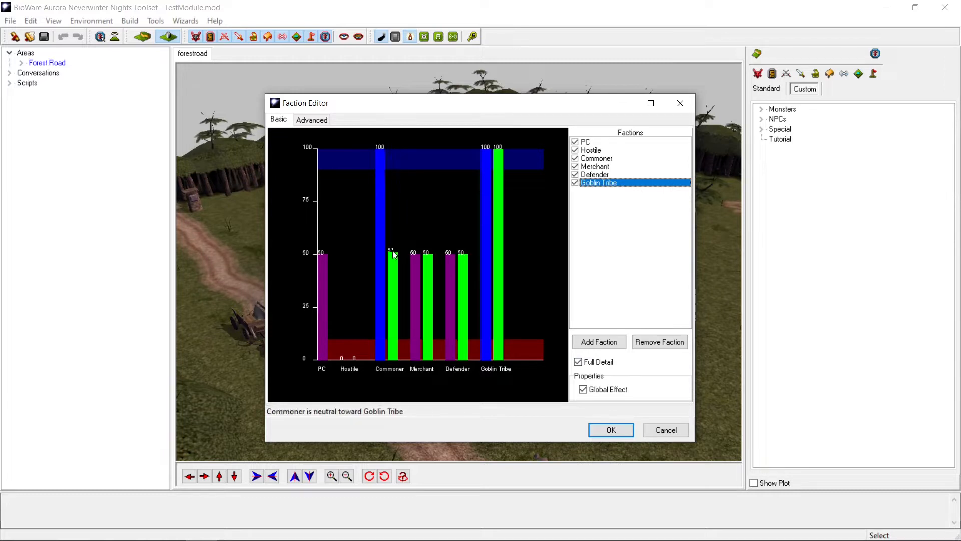
left_click(380, 256)
left_click(379, 254)
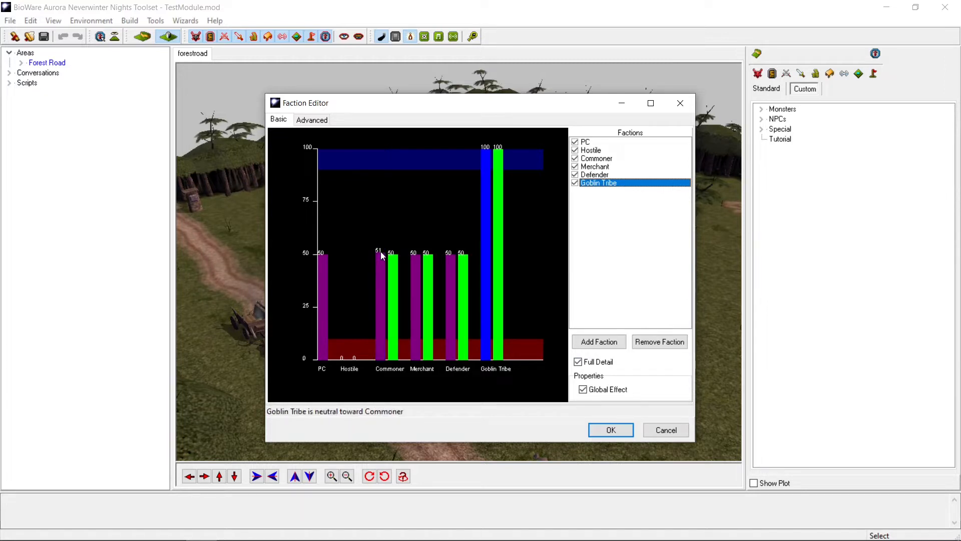
left_click(357, 255)
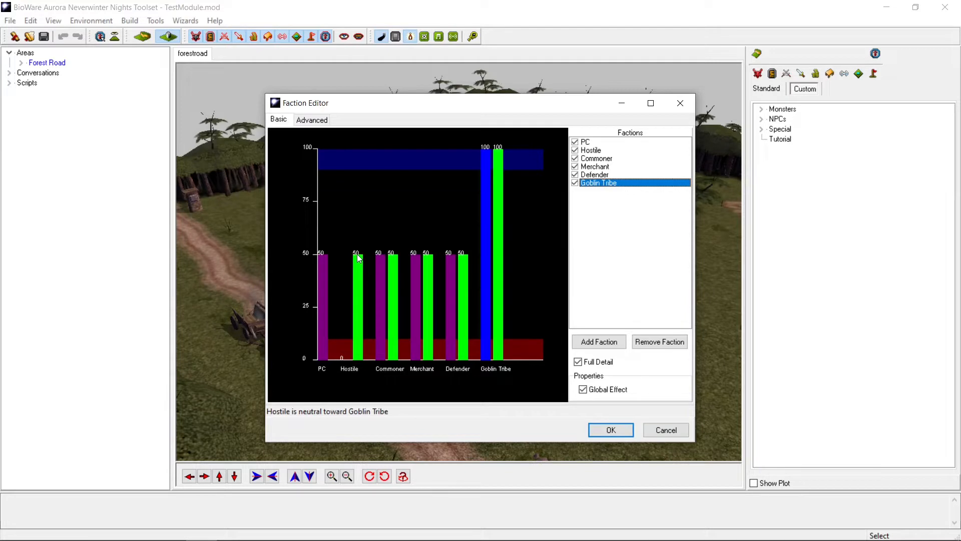
left_click(348, 258)
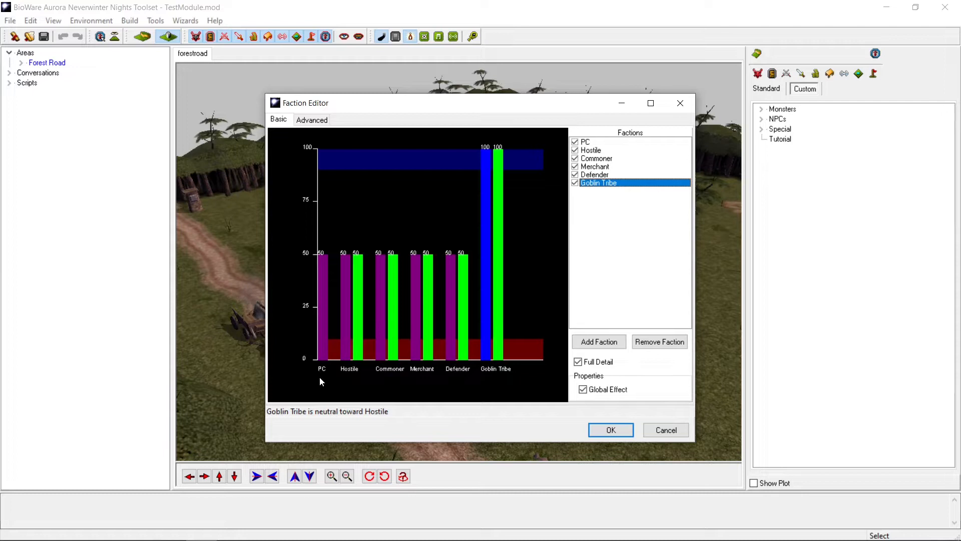
left_click(620, 430)
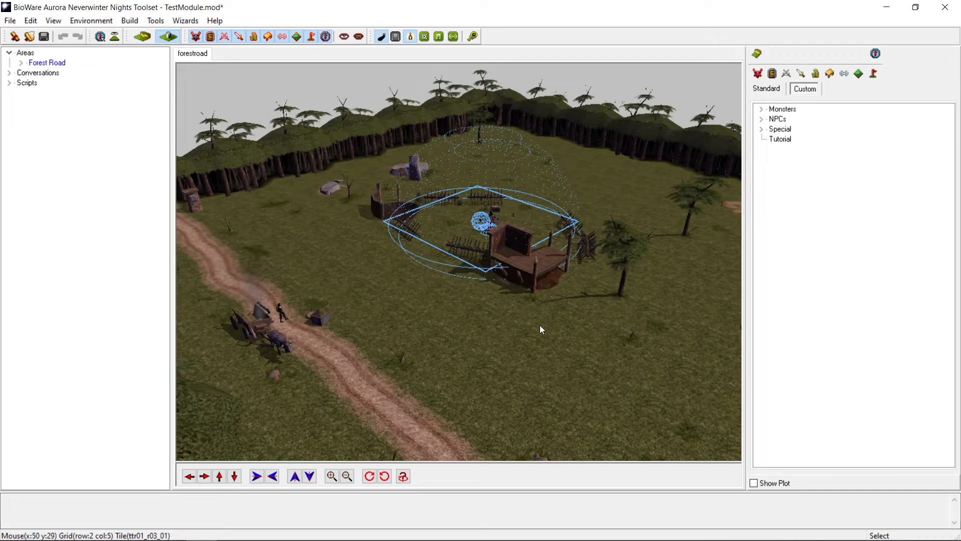
Hide sounds in the Forest Road area view and delete the small item lying beside the chest in the camp
middle_click_drag(536, 327, 535, 350)
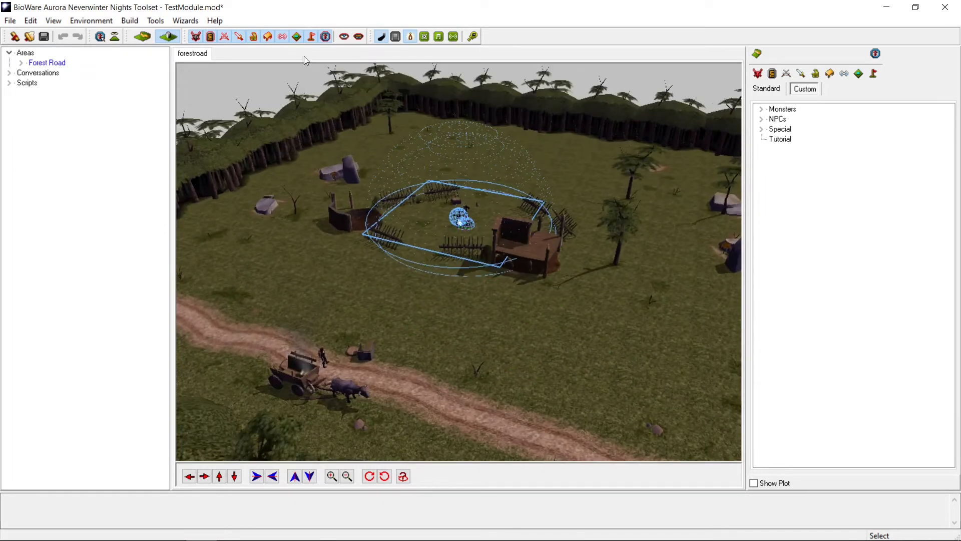
left_click(282, 37)
scroll(473, 191, "up", 5)
scroll(484, 290, "down", 3)
middle_click_drag(470, 293, 448, 264)
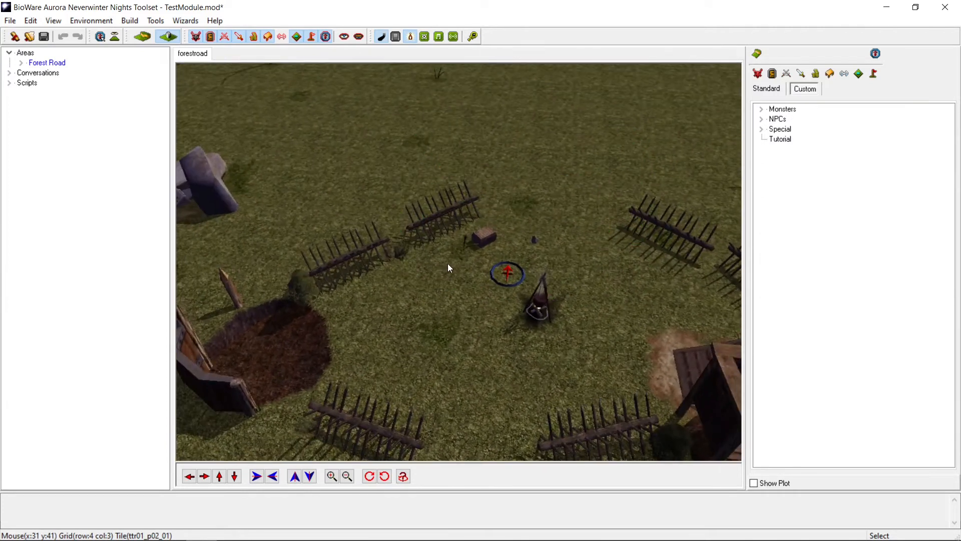
scroll(465, 245, "up", 2)
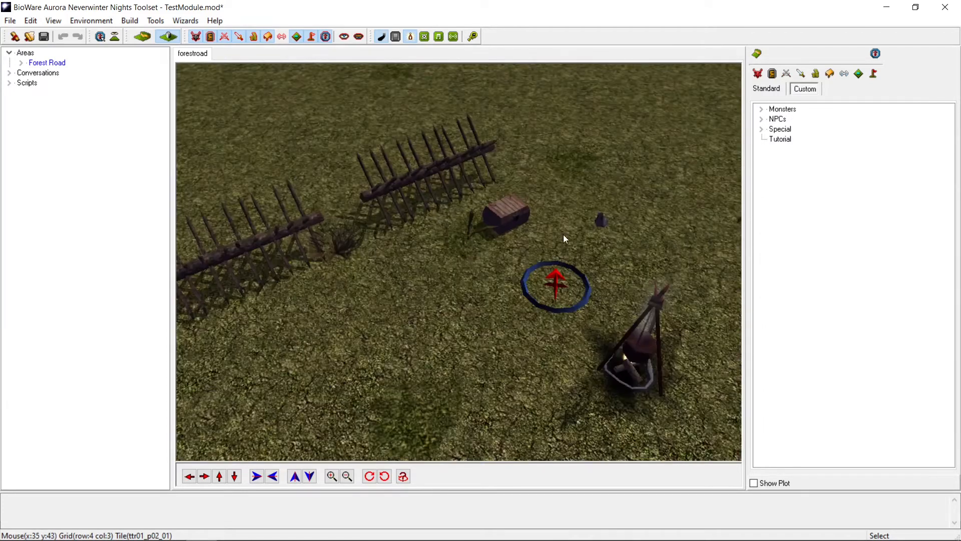
left_click(606, 221)
key("Delete")
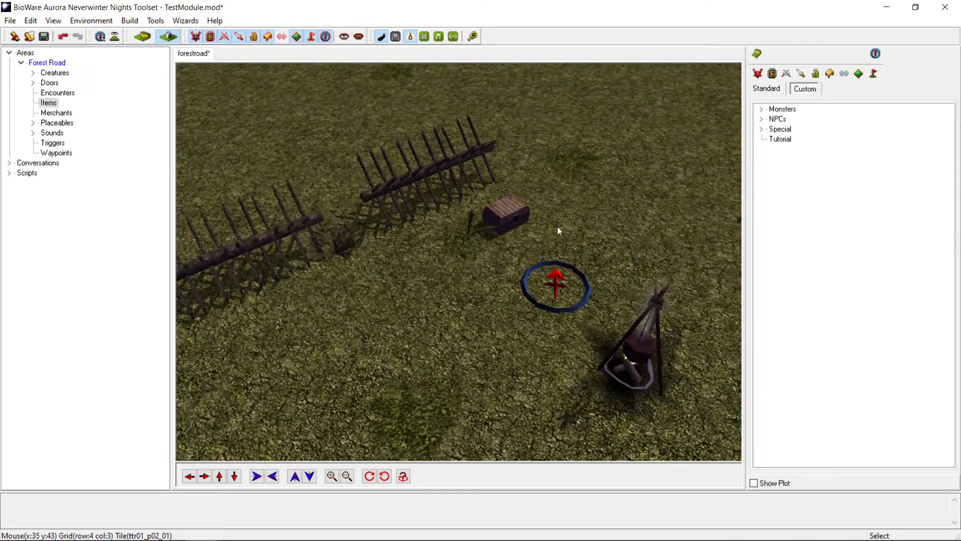
scroll(473, 230, "down", 3)
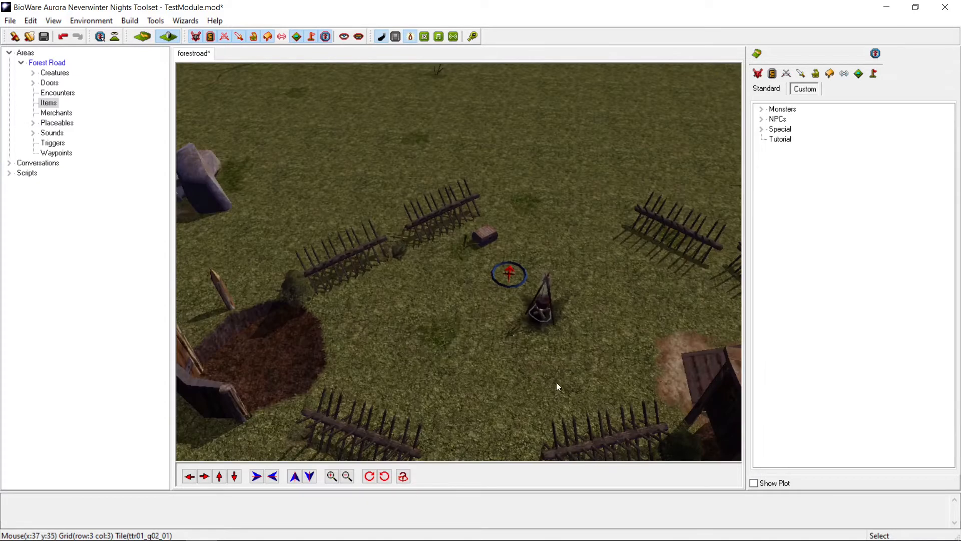
scroll(529, 359, "up", 2)
scroll(478, 313, "up", 3)
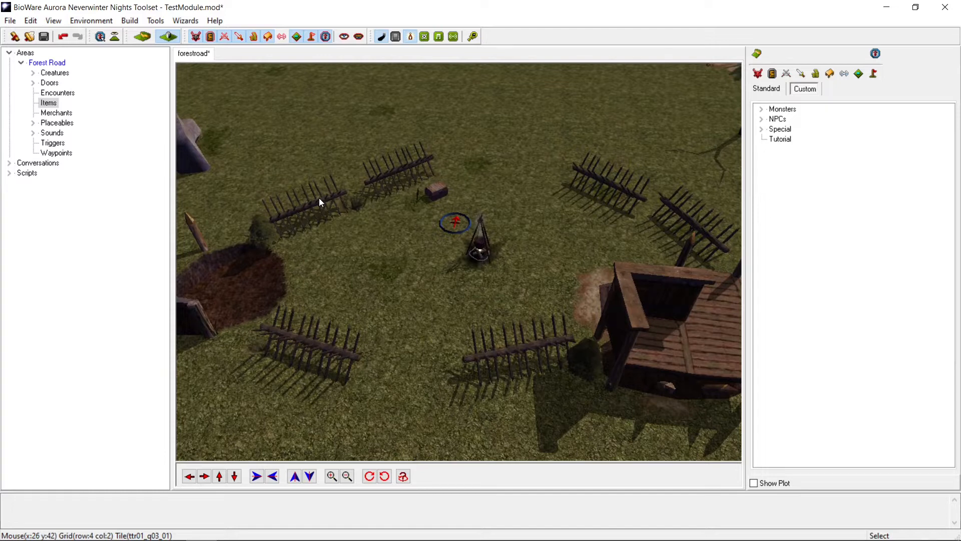
scroll(439, 250, "up", 2)
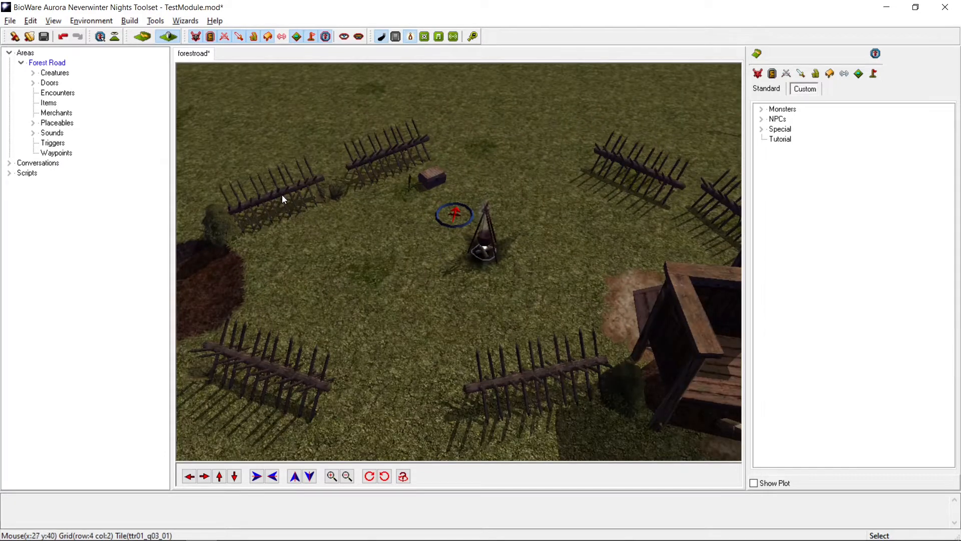
scroll(332, 198, "down", 3)
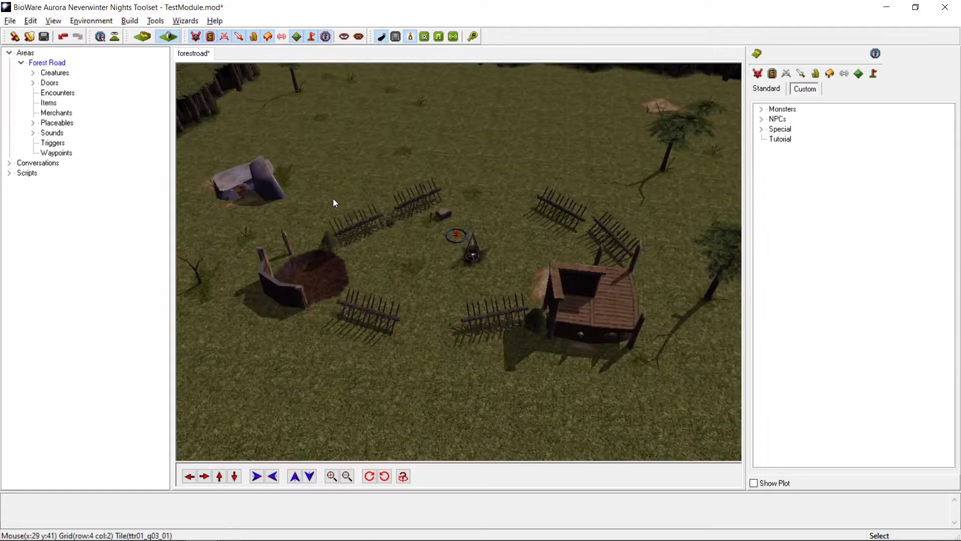
Start a new creature blueprint with the Creature Wizard and choose Goblinoid as its racial type
left_click(162, 23)
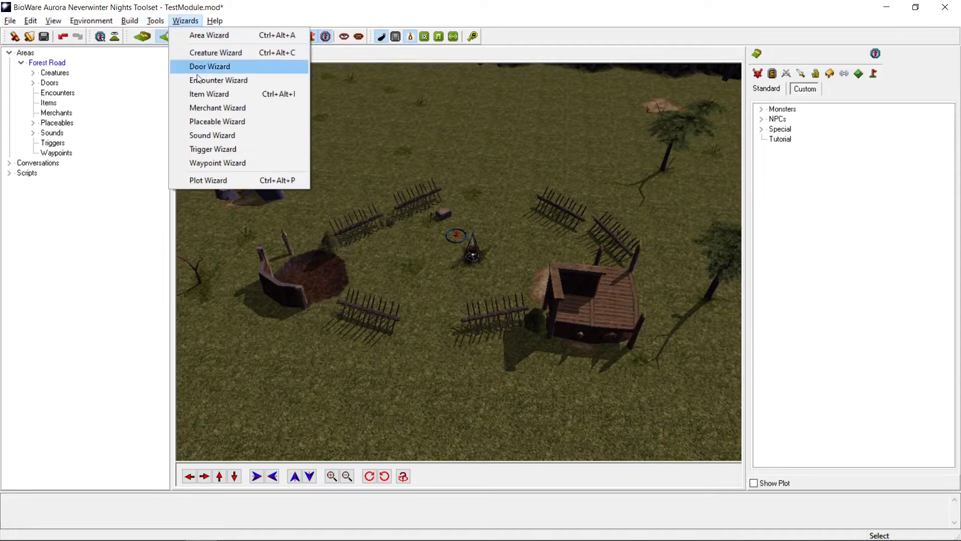
left_click(227, 53)
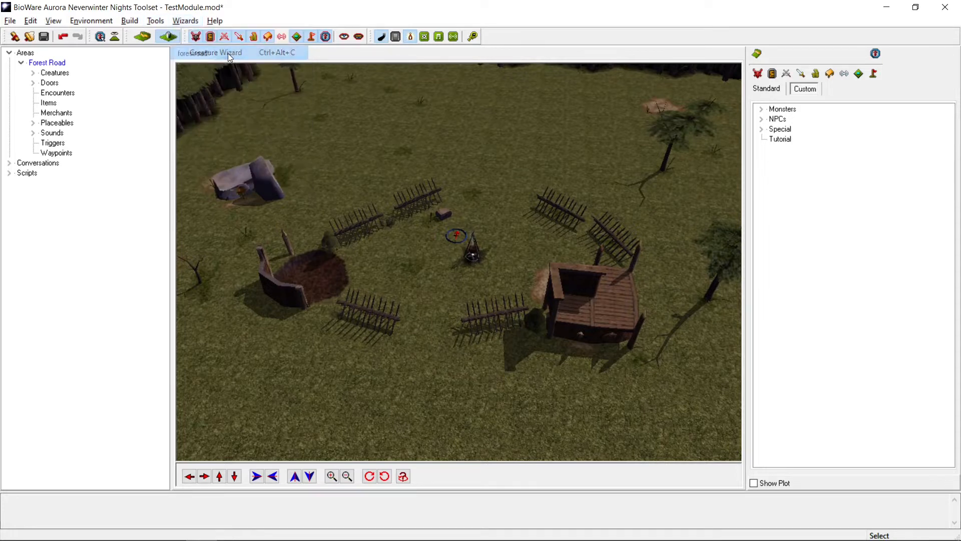
left_click(573, 384)
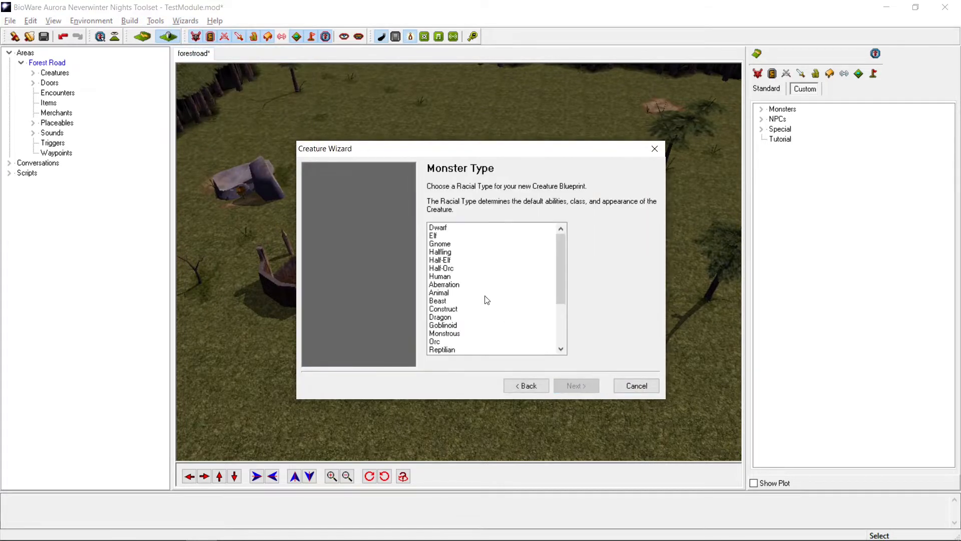
left_click(452, 325)
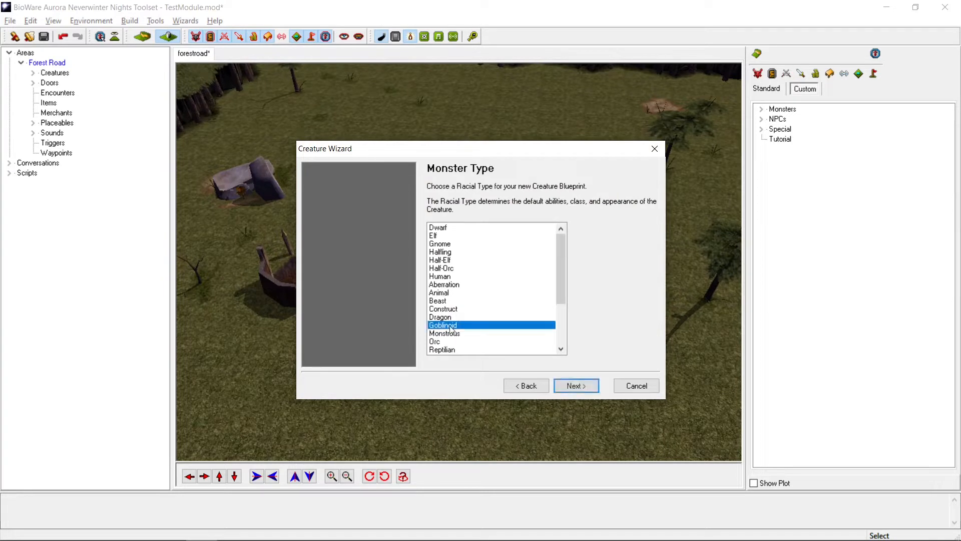
left_click(570, 393)
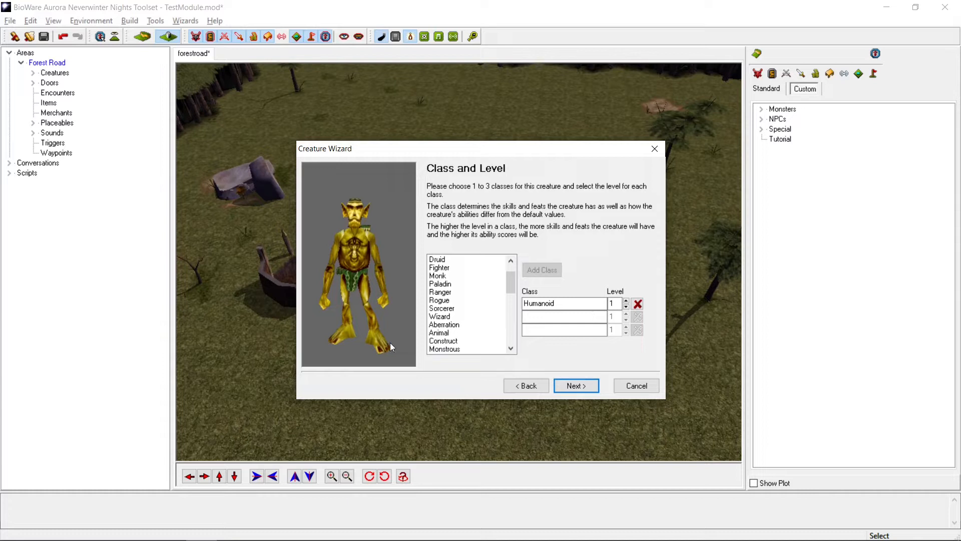
Inspect the goblin preview, set the Humanoid class to level 2 and continue to the appearance settings
mouse_move(361, 305)
left_mouse_down("ctrl")
mouse_move(405, 308)
mouse_move(356, 304)
left_mouse_up("ctrl")
mouse_move(356, 304)
right_mouse_down("ctrl")
mouse_move(431, 305)
mouse_move(356, 306)
right_mouse_up("ctrl")
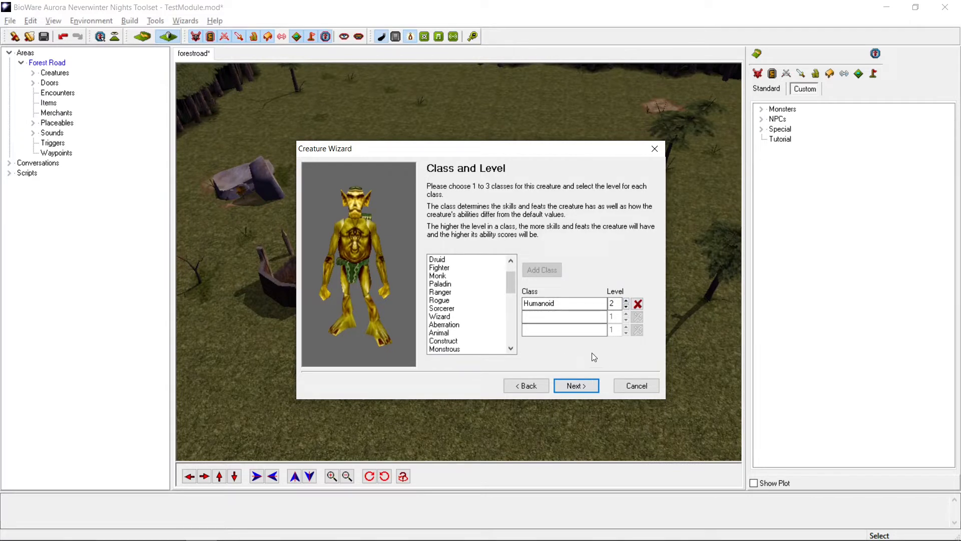
left_click(576, 386)
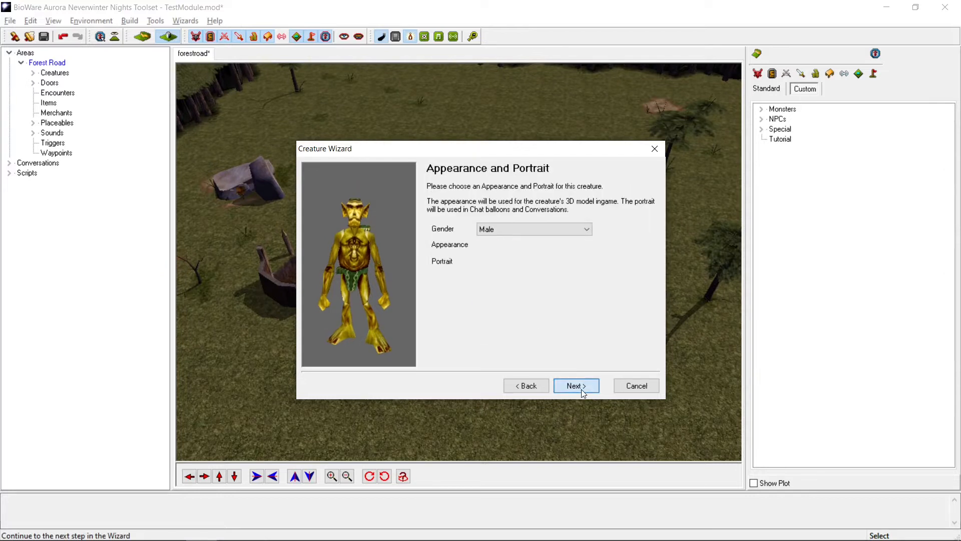
Keep the creature's gender Male and set its appearance to Bugbear, Shaman B
left_click(536, 229)
left_click(537, 230)
left_click(534, 245)
scroll(545, 304, "up", 9)
scroll(546, 300, "up", 20)
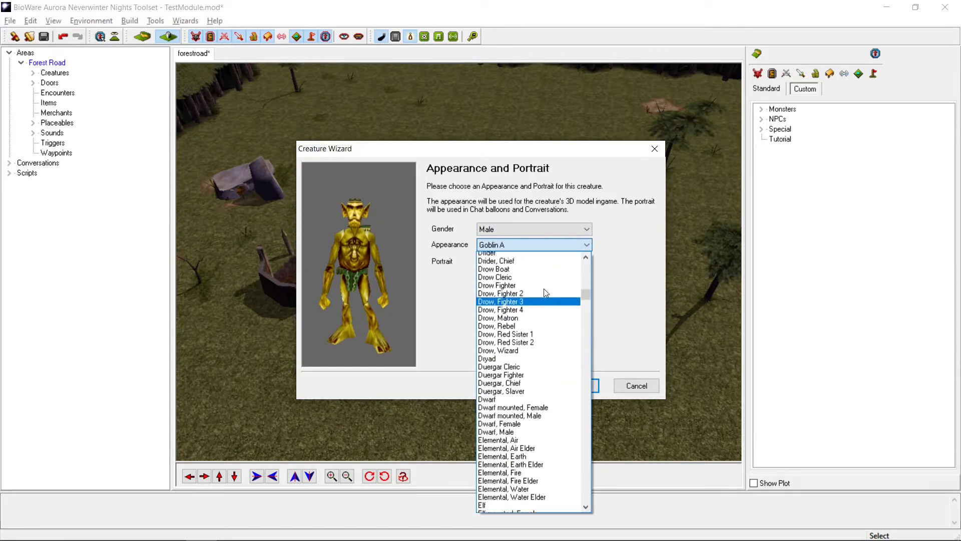
scroll(545, 289, "up", 16)
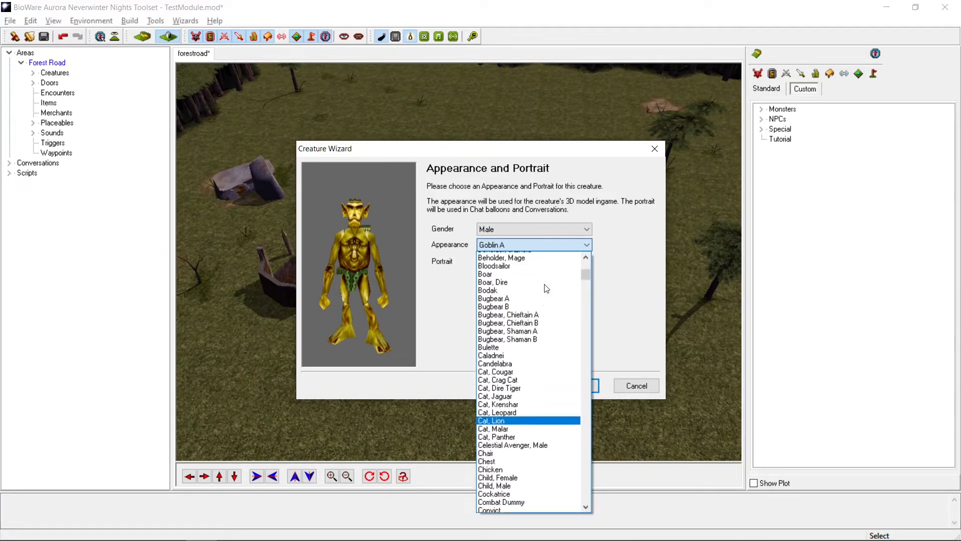
left_click(538, 423)
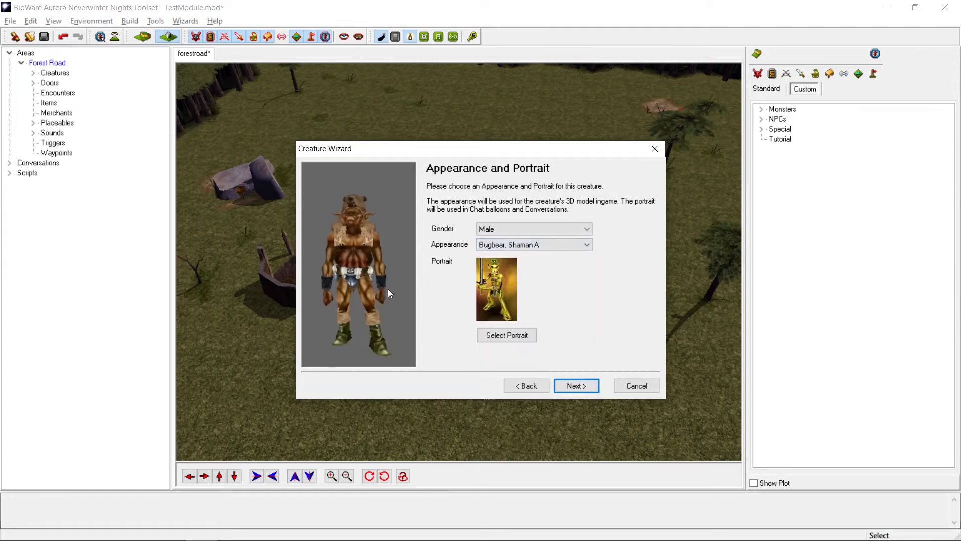
left_click(526, 245)
left_click(529, 265)
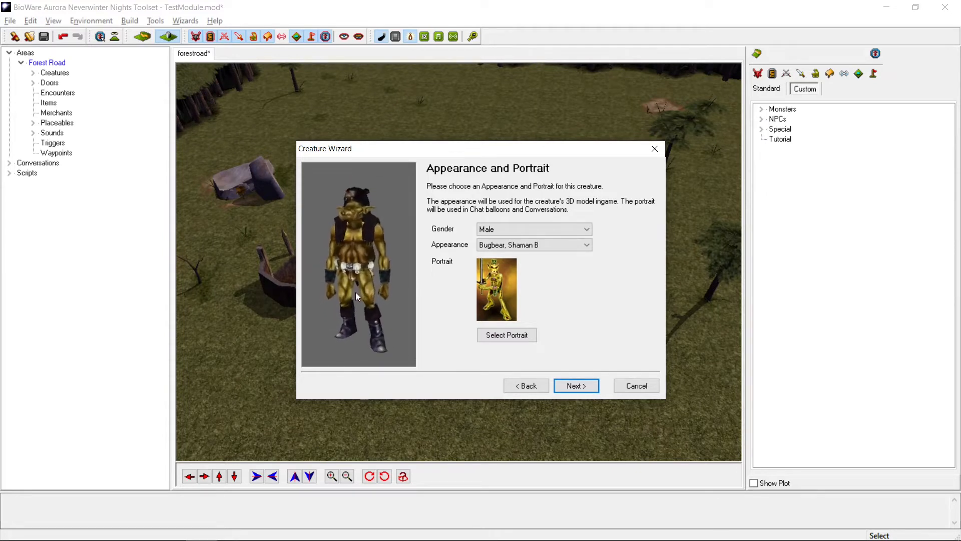
Assign the creature to the Goblin Tribe faction and continue to the naming page
left_click(575, 386)
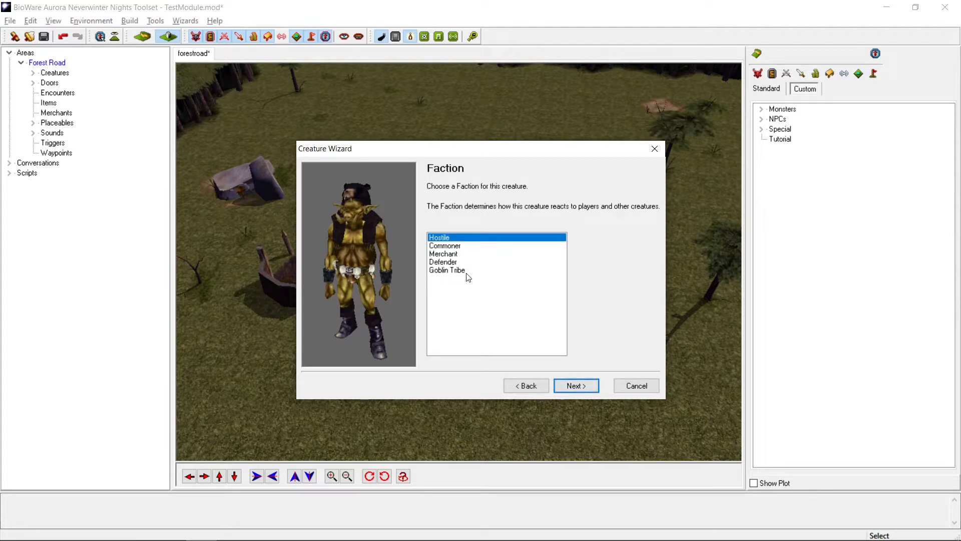
left_click(467, 273)
left_click(578, 387)
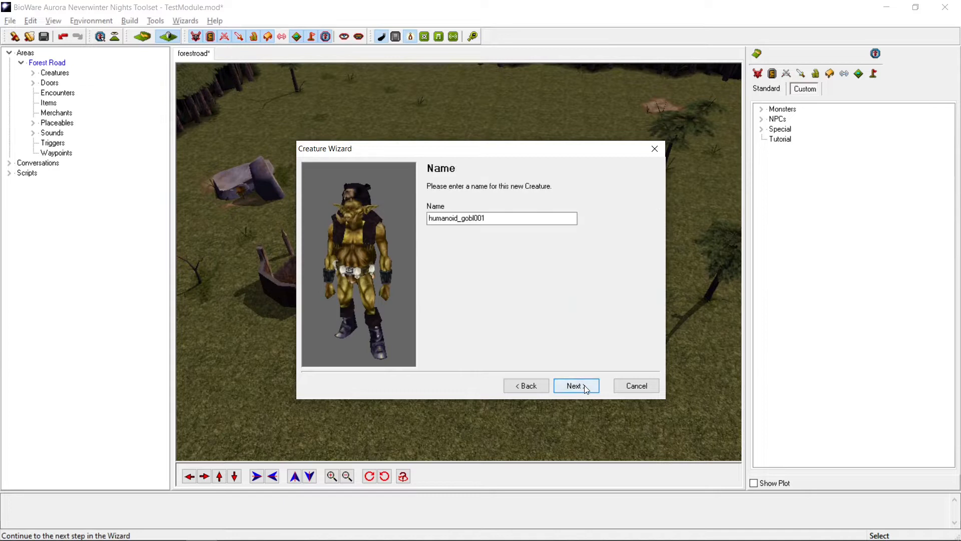
Replace the default creature name with Chieftain Rotjaw and continue to the palette category
left_click_drag(494, 219, 295, 228)
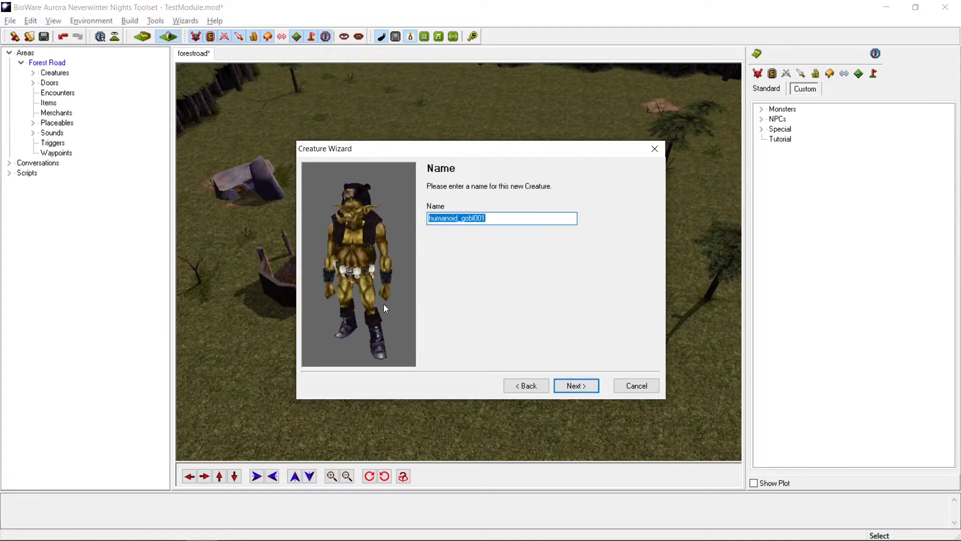
left_click(547, 217)
key("BackSpace")
key("BackSpace")
key("BackSpace")
key("BackSpace")
key("BackSpace")
key("BackSpace")
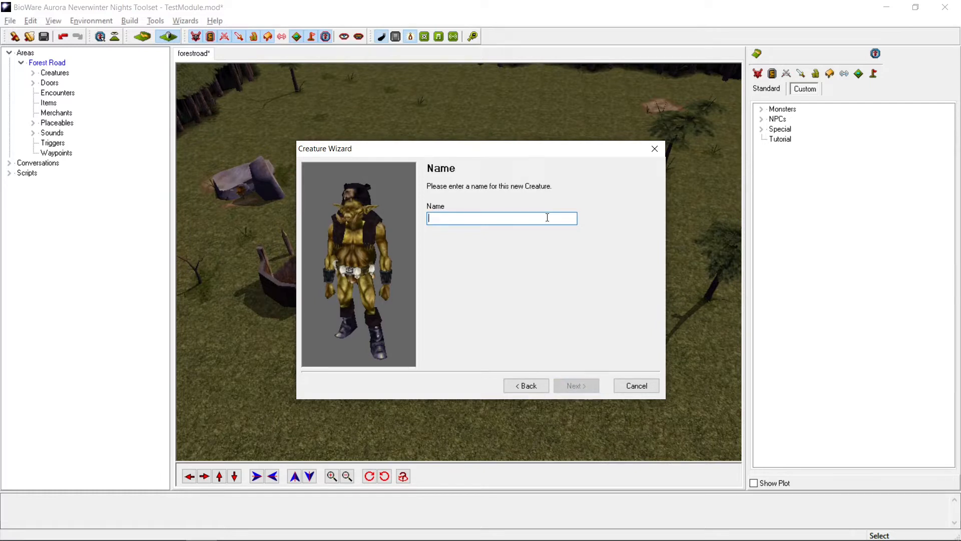
type("Chieftain Rotjaw")
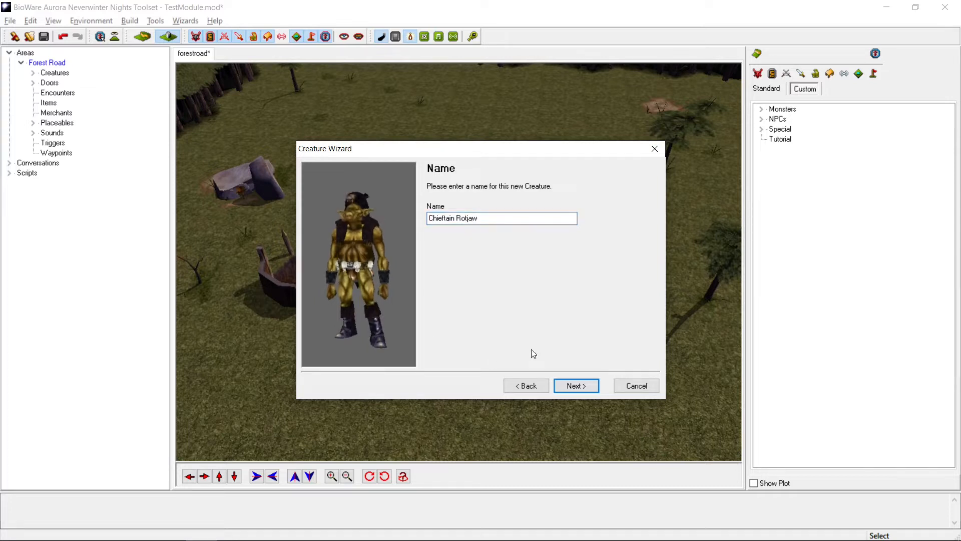
left_click(585, 386)
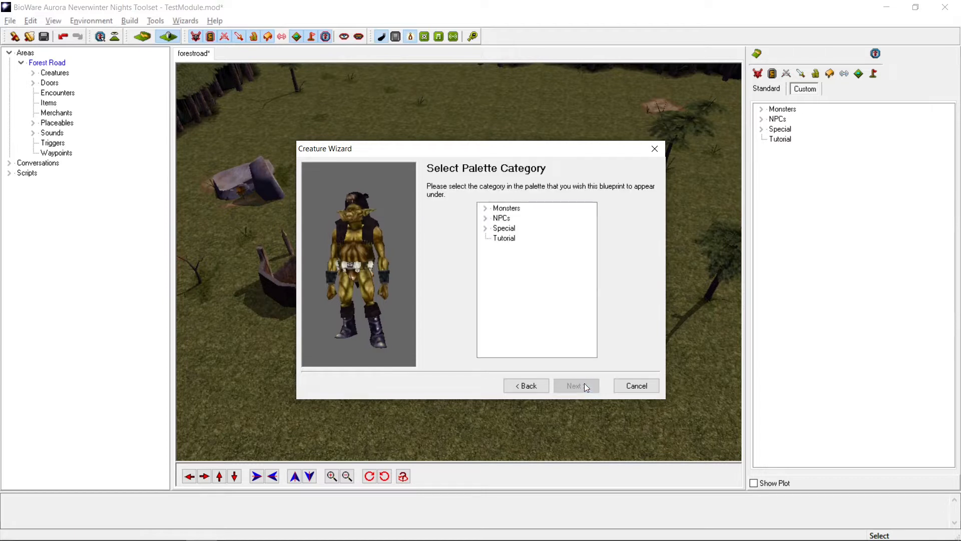
File the creature under Monsters > Humanoid > Bugbears and finish the wizard with its properties set to launch
left_click(485, 219)
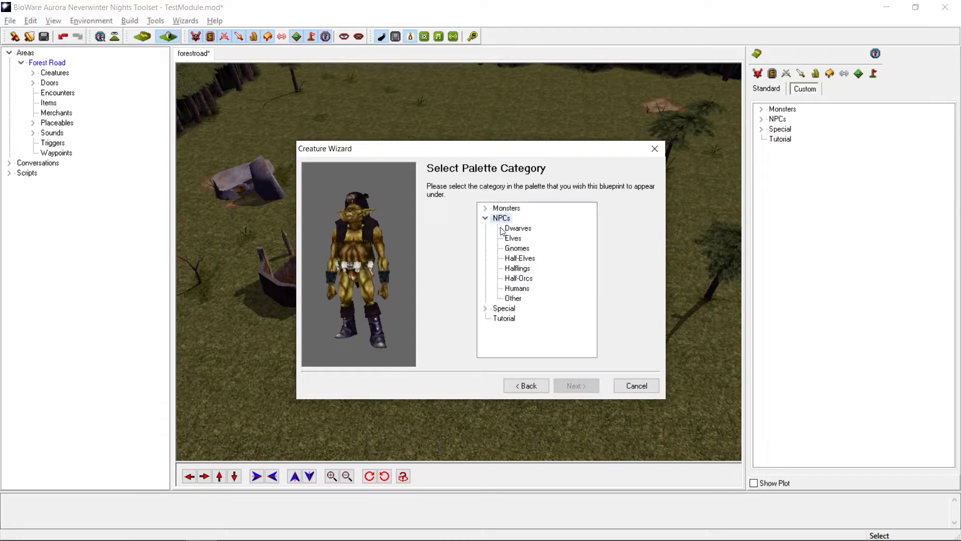
left_click(485, 209)
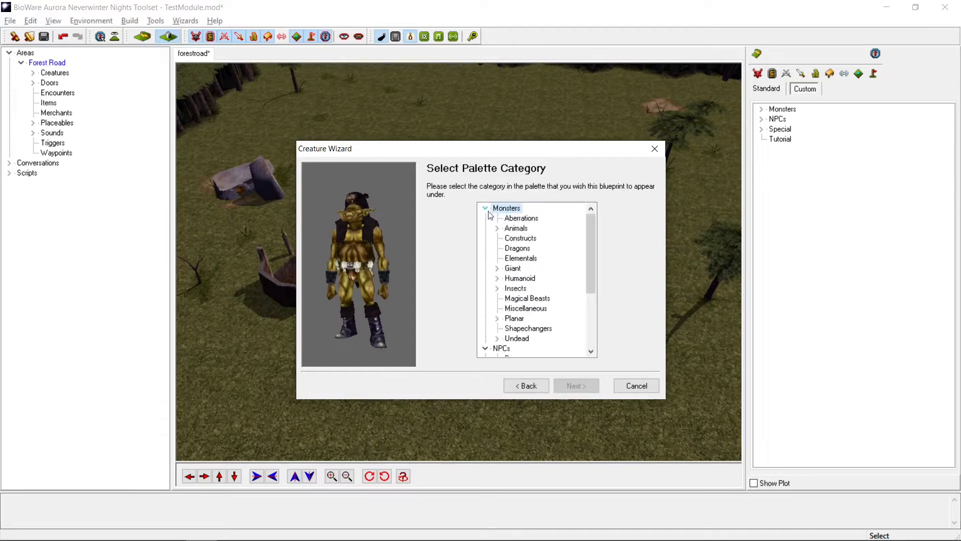
left_click(498, 279)
left_click(520, 289)
left_click(582, 385)
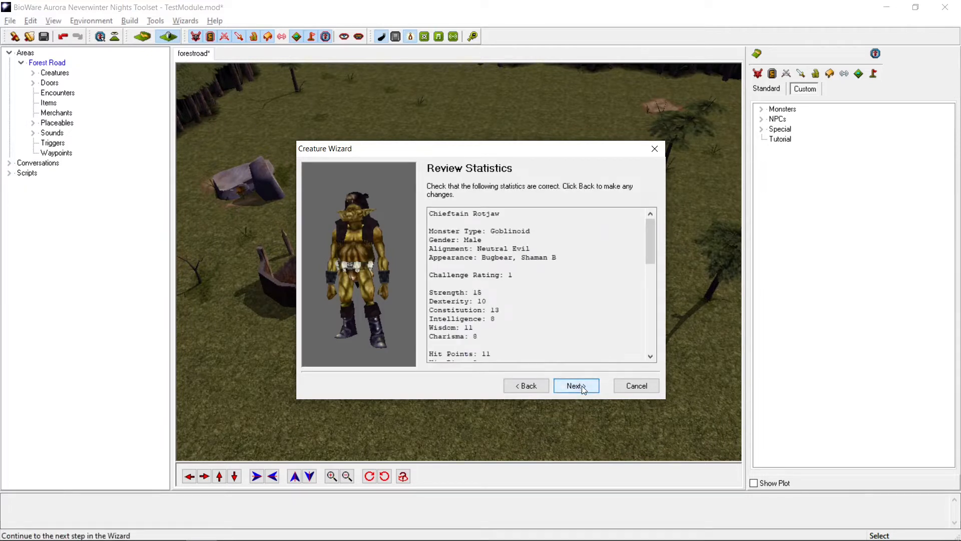
left_click(582, 386)
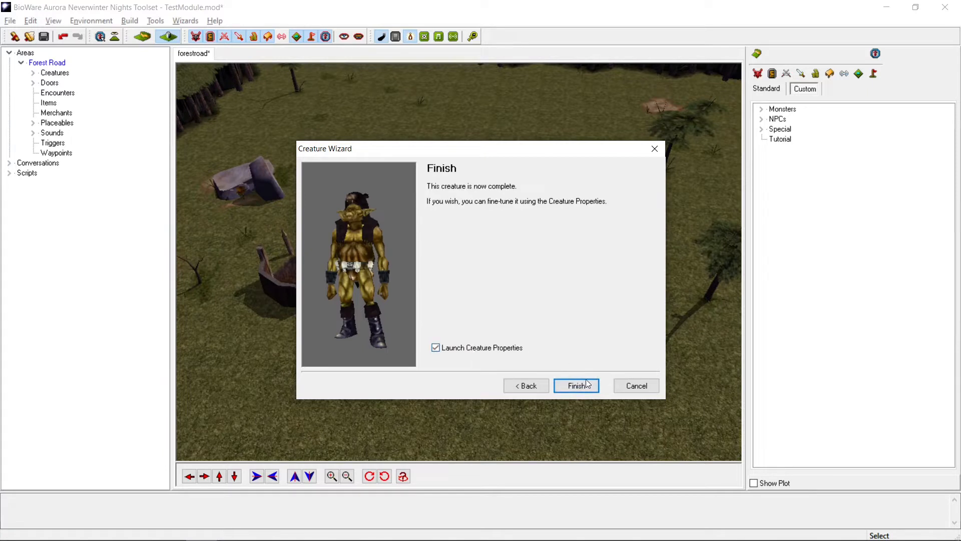
left_click(588, 383)
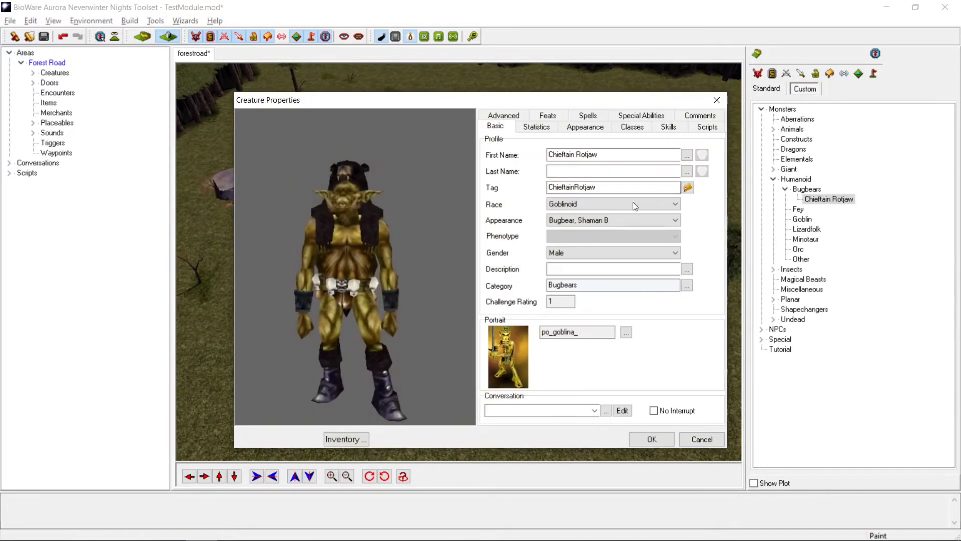
Review Chieftain Rotjaw's hit points and armor class, and set the Natural AC to 1
left_click(537, 126)
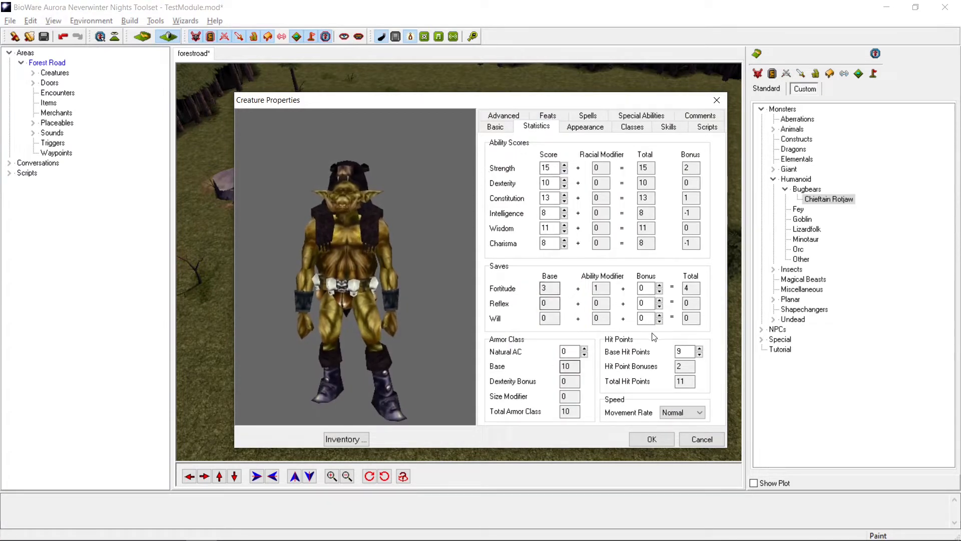
double_click(688, 381)
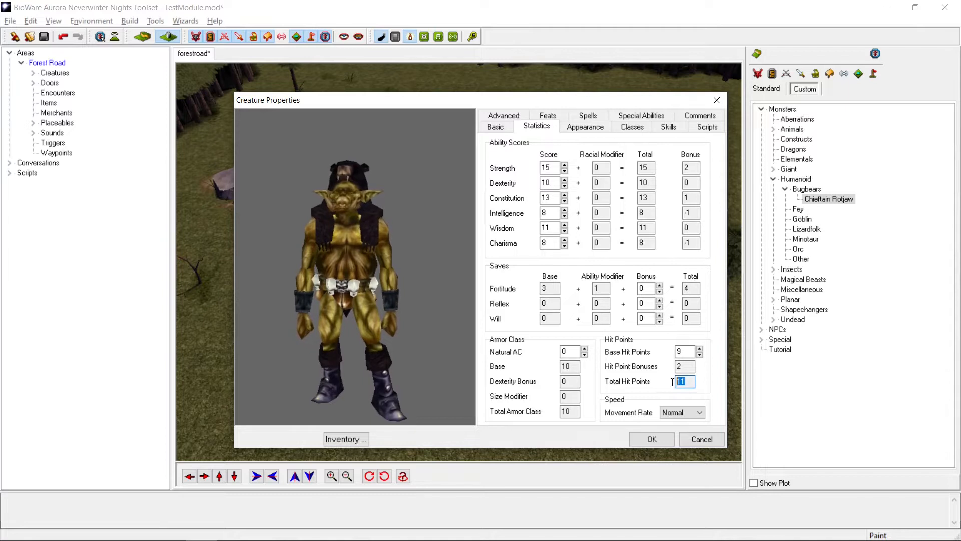
left_click(689, 381)
double_click(572, 411)
left_click(585, 349)
middle_click_drag(358, 235, 594, 272)
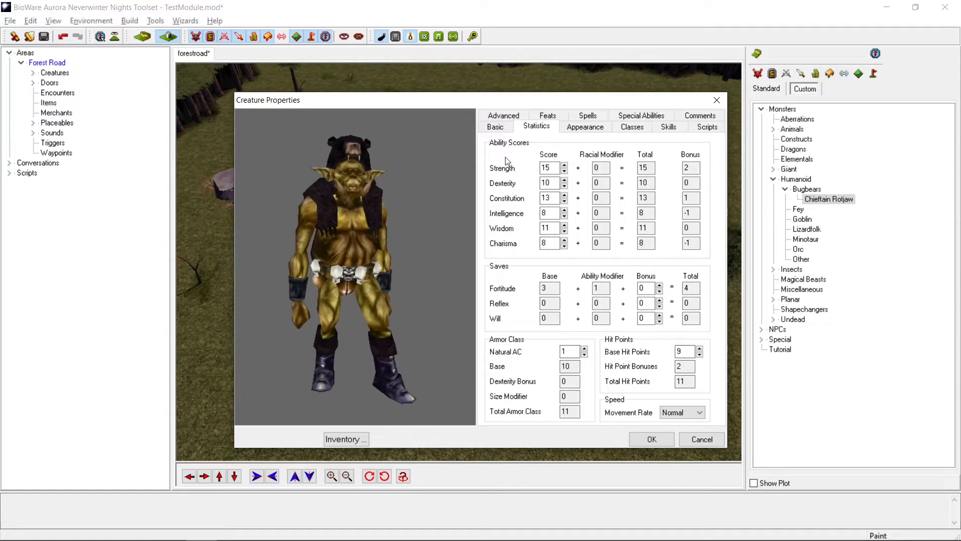
Change Chieftain Rotjaw's sound set to Bugbear Chieftain and accept the creature properties
left_click(495, 127)
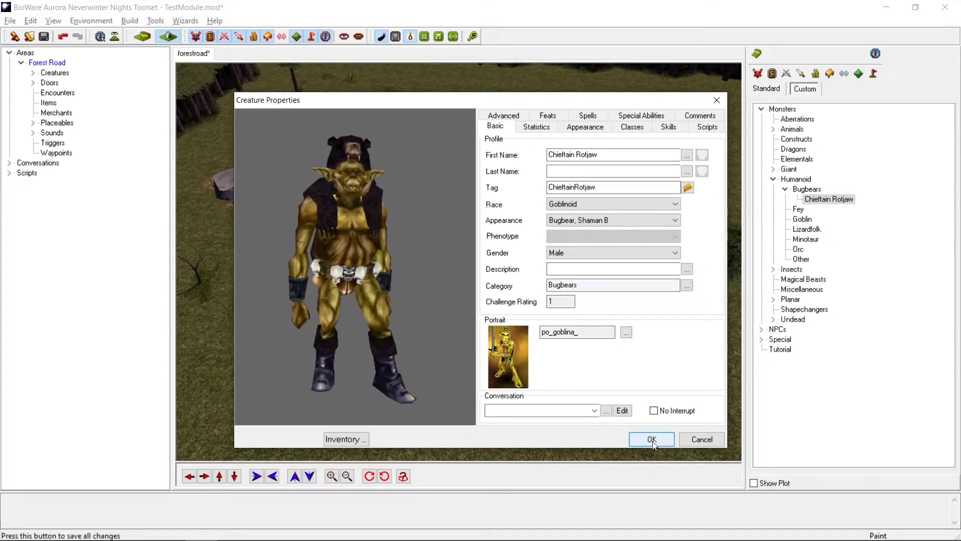
left_click(503, 115)
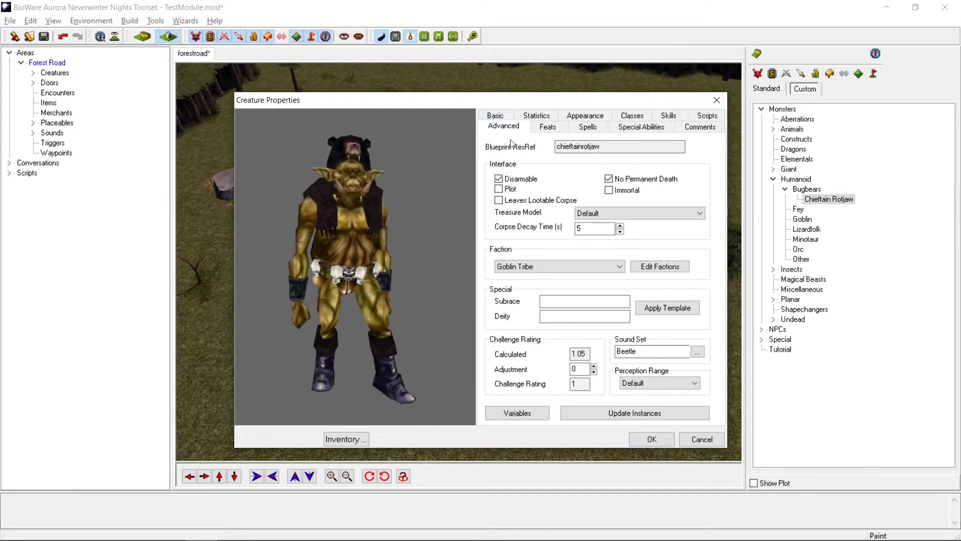
left_click(698, 352)
scroll(493, 287, "down", 5)
scroll(493, 295, "down", 8)
scroll(475, 311, "up", 5)
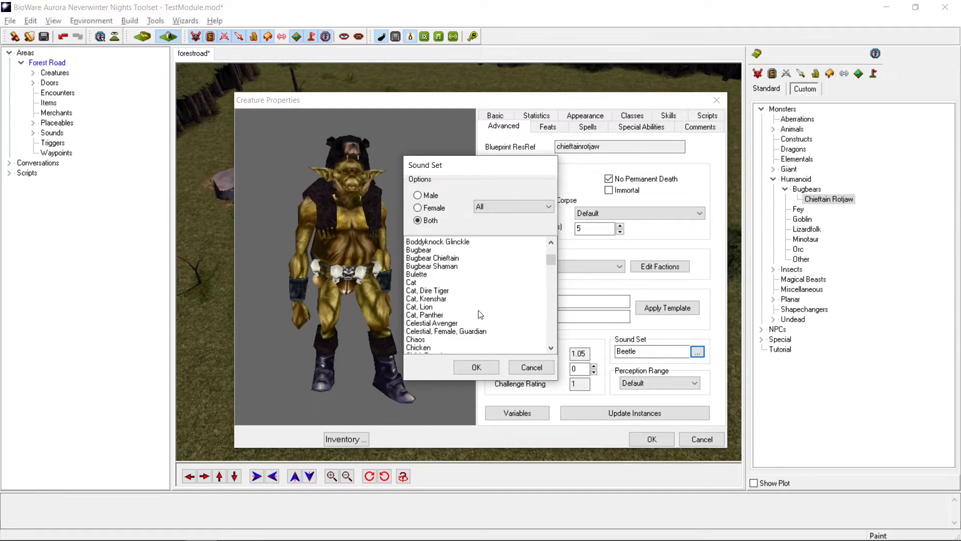
left_click(455, 266)
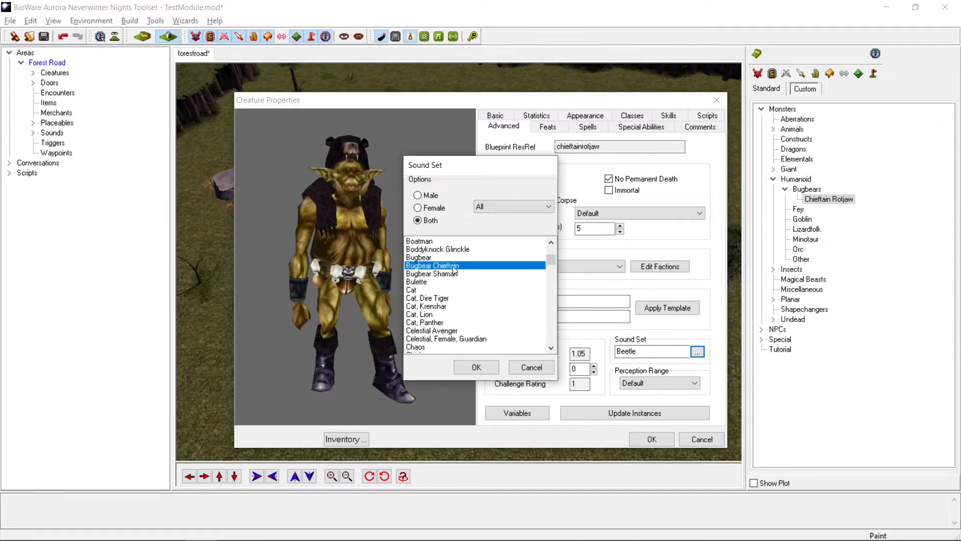
left_click(476, 367)
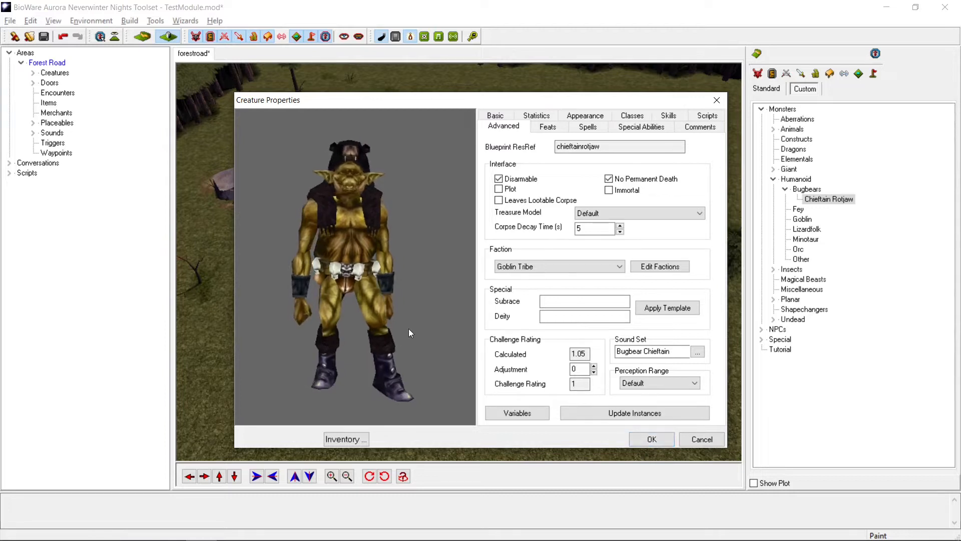
middle_click_drag(408, 329, 436, 333)
left_click(663, 439)
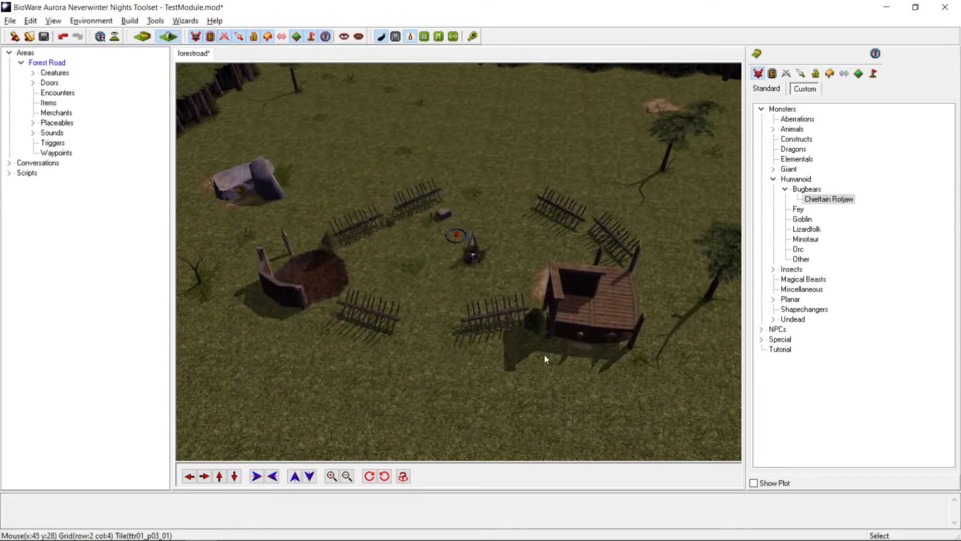
Collapse the Bugbears category, start a new item blueprint with the Item Wizard and choose Greataxe as its type
left_click(785, 189)
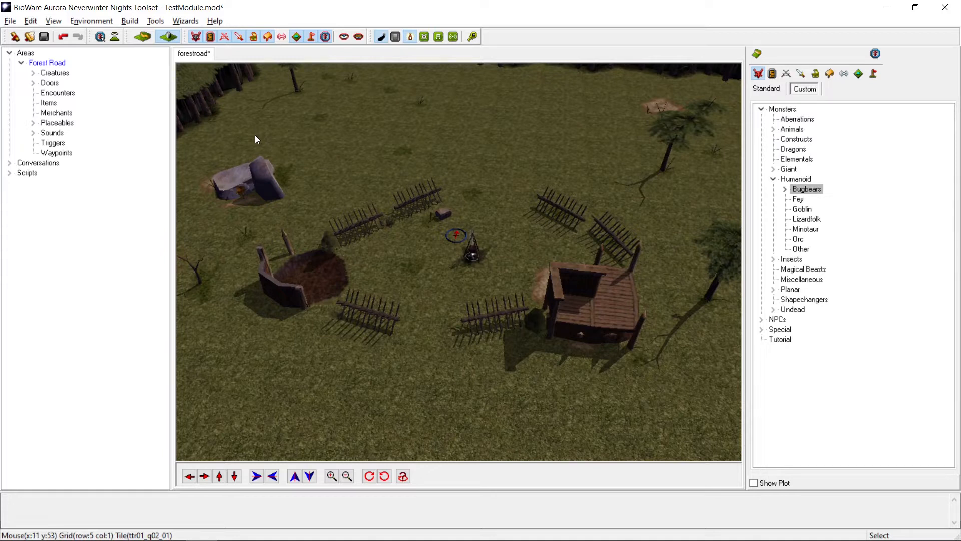
left_click(160, 21)
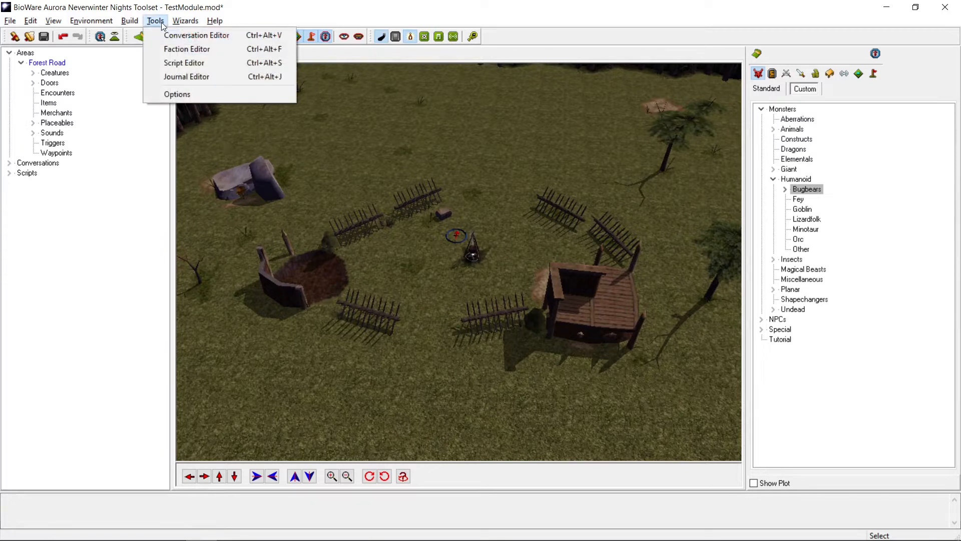
mouse_move(176, 23)
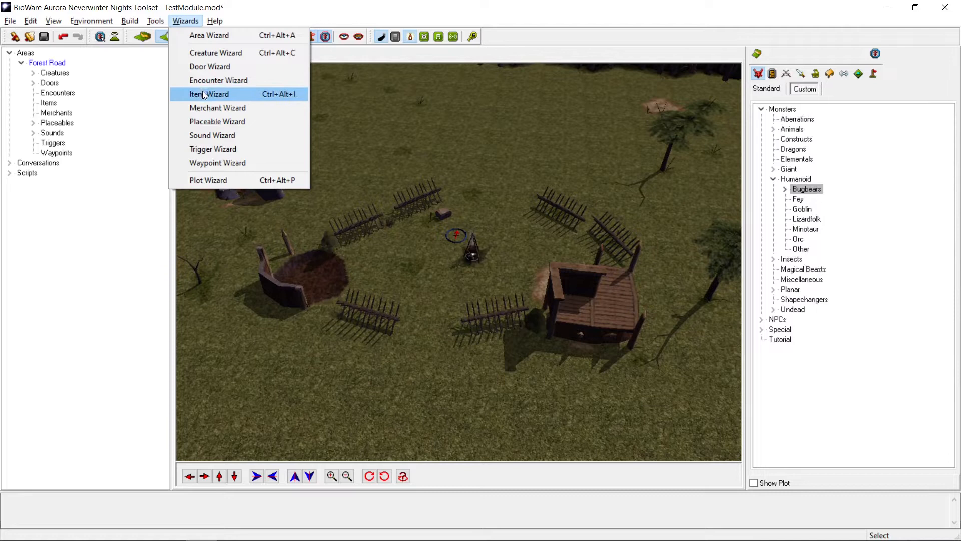
left_click(229, 95)
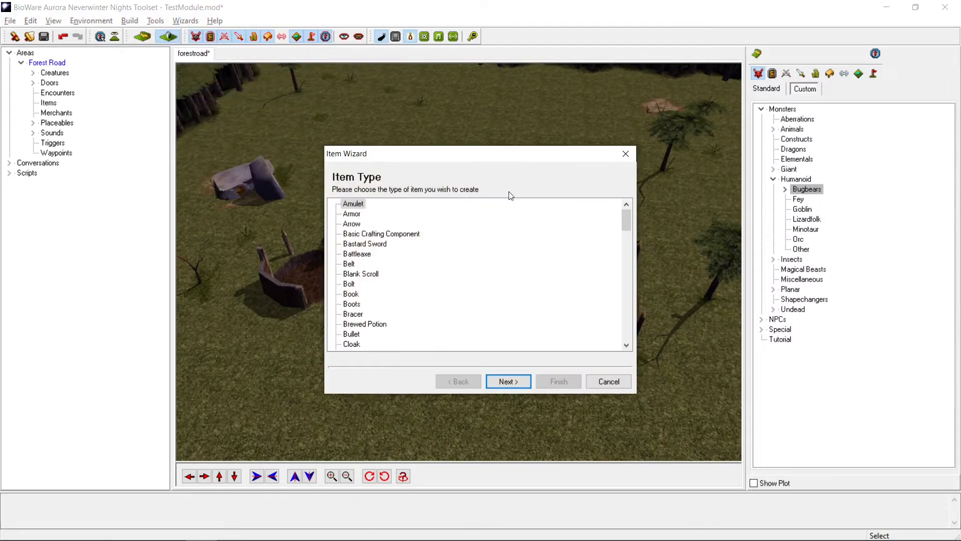
left_click(357, 224)
scroll(358, 227, "down", 1)
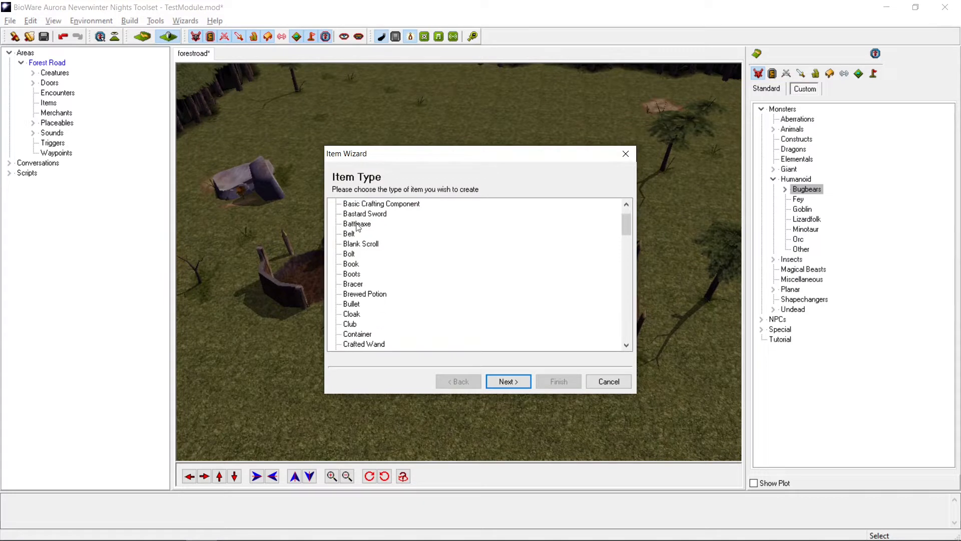
scroll(358, 226, "down", 2)
scroll(352, 268, "down", 3)
scroll(351, 271, "down", 3)
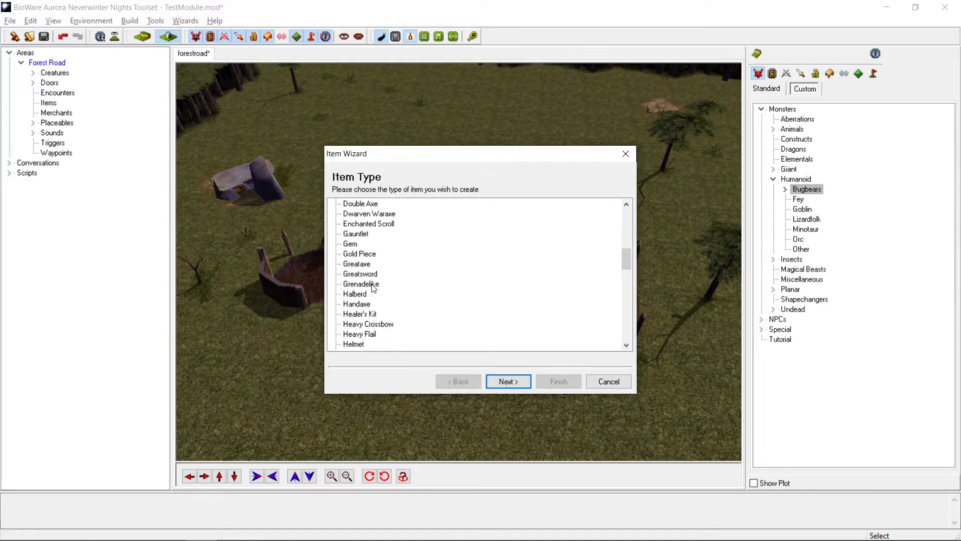
left_click(361, 266)
left_click(507, 381)
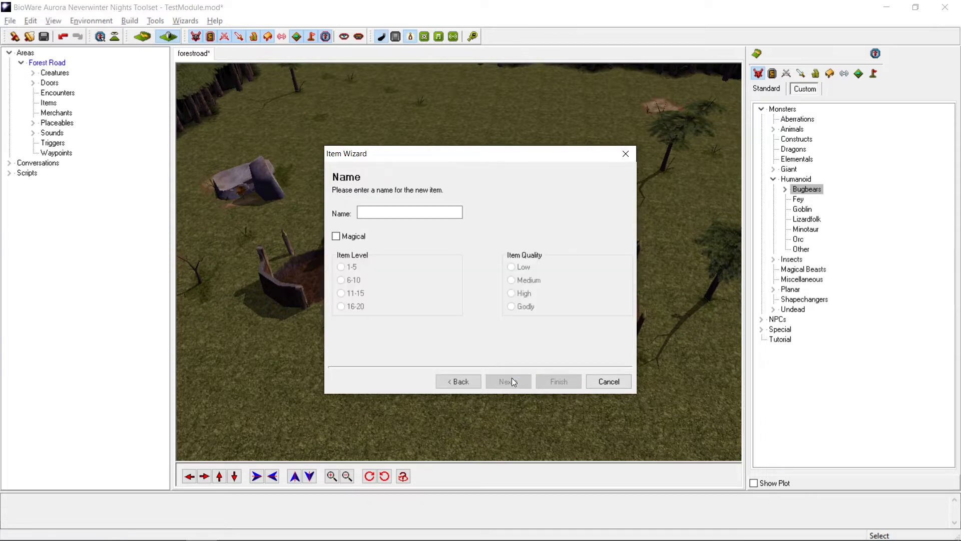
Name the new item Gob Cleaver, leave it non-magical and continue to the palette category
left_click(417, 213)
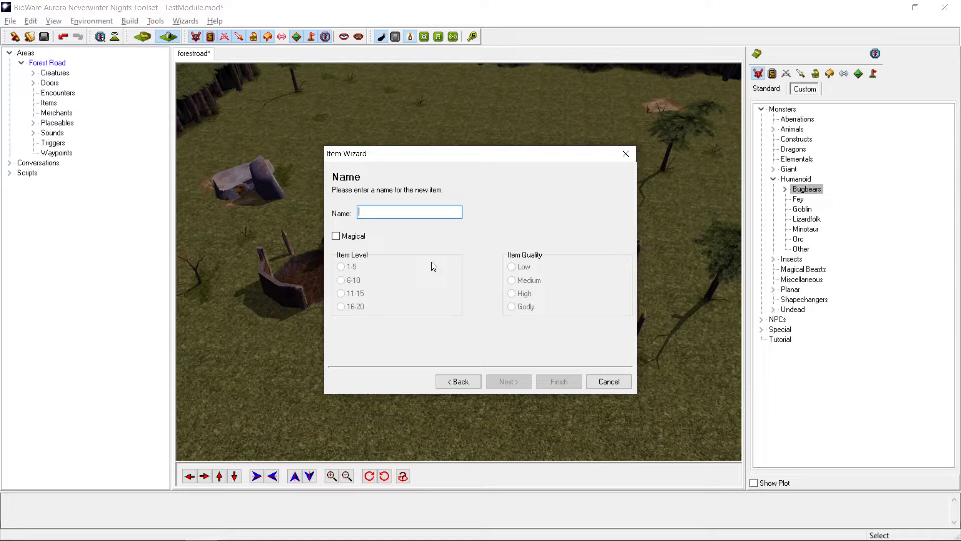
type("Gob Cleaver")
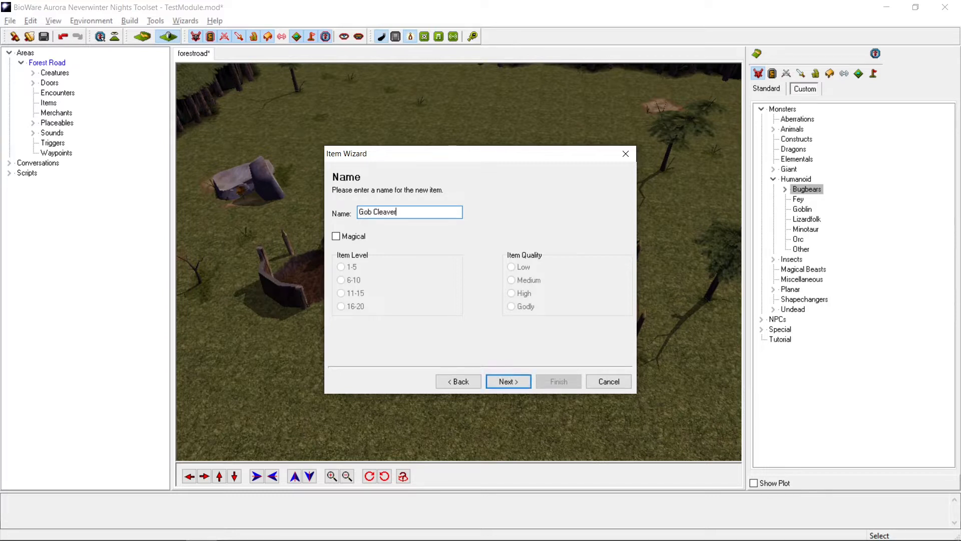
left_click(518, 384)
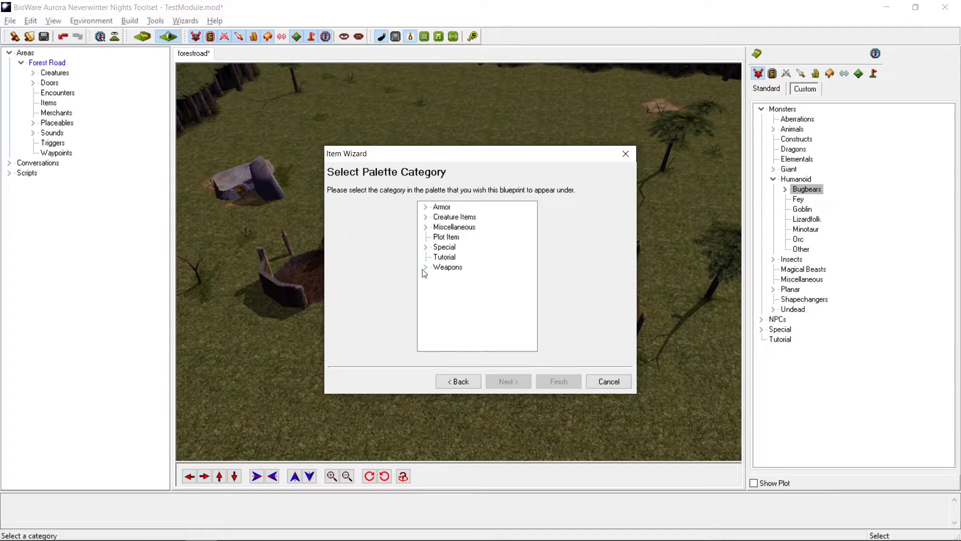
File the Gob Cleaver blueprint in a subcategory of Weapons and continue to the wizard's final page
left_click(426, 267)
left_click(438, 257)
left_click(455, 267)
left_click(508, 381)
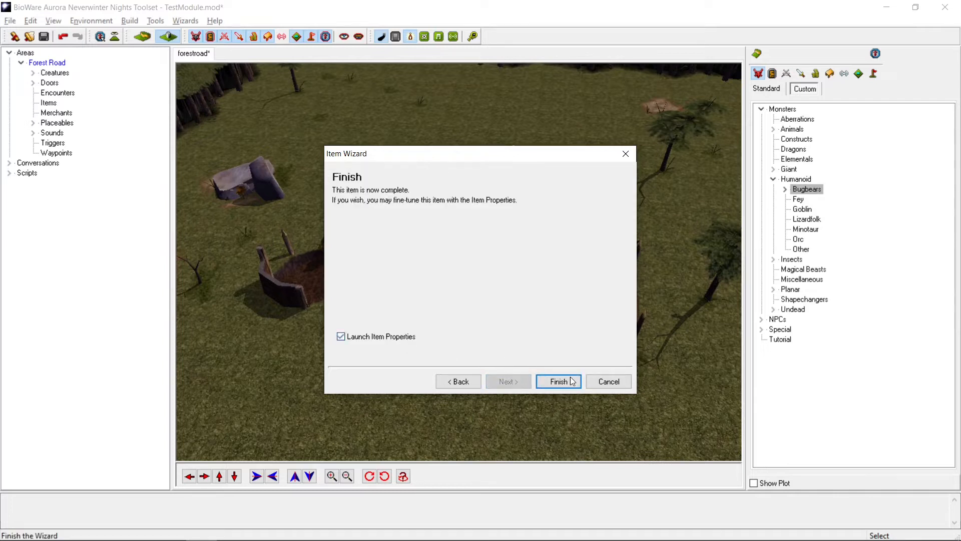
Finish the Item Wizard with item properties launched and style the greataxe with top model 3, middle model 3 and a different bottom model
left_click(566, 379)
left_click(478, 147)
left_click(515, 259)
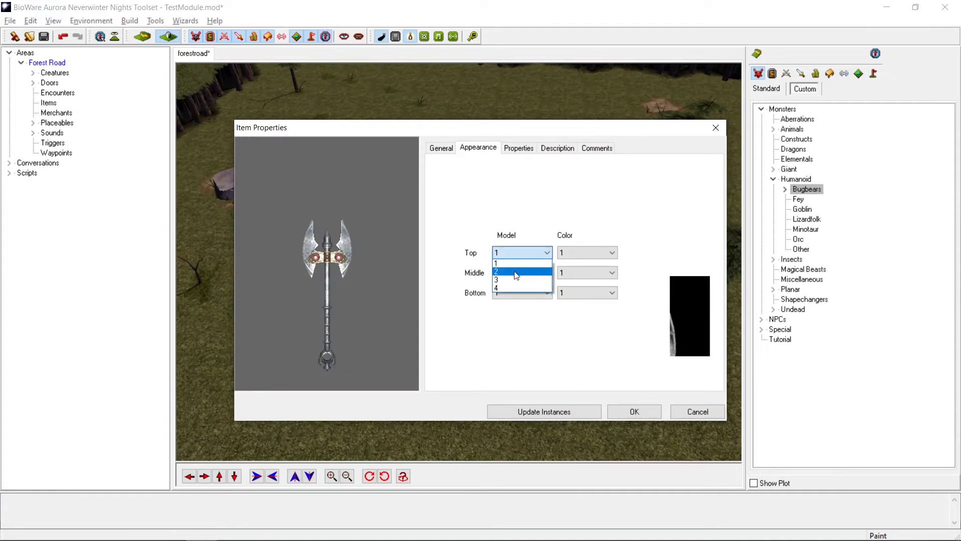
left_click(515, 271)
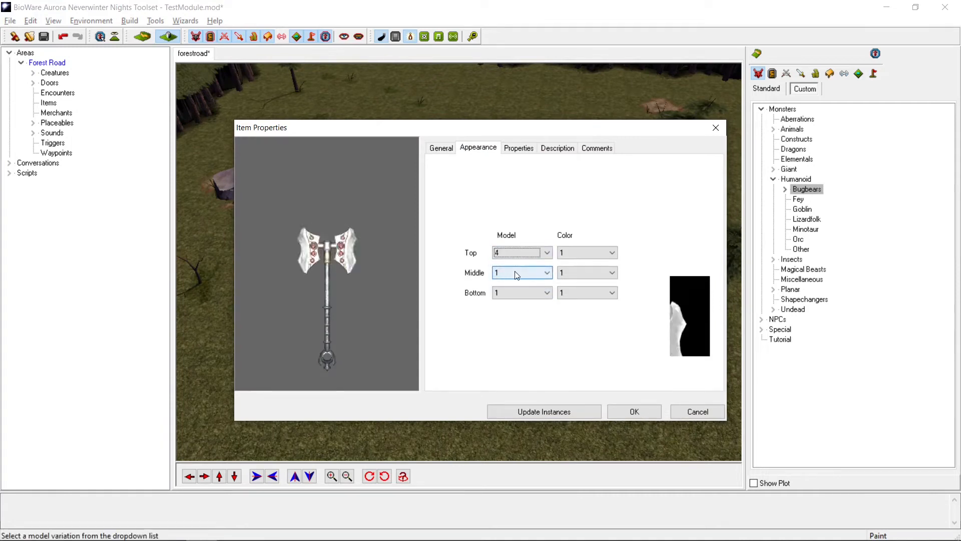
left_click(516, 274)
left_click(515, 289)
key("Down")
key("Down")
key("Up")
key("Up")
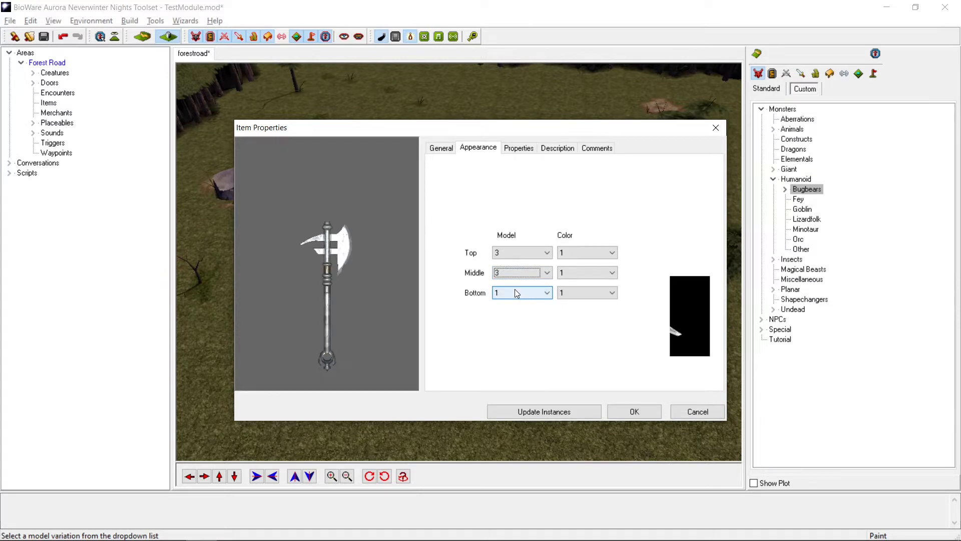
key("Down")
left_click(515, 291)
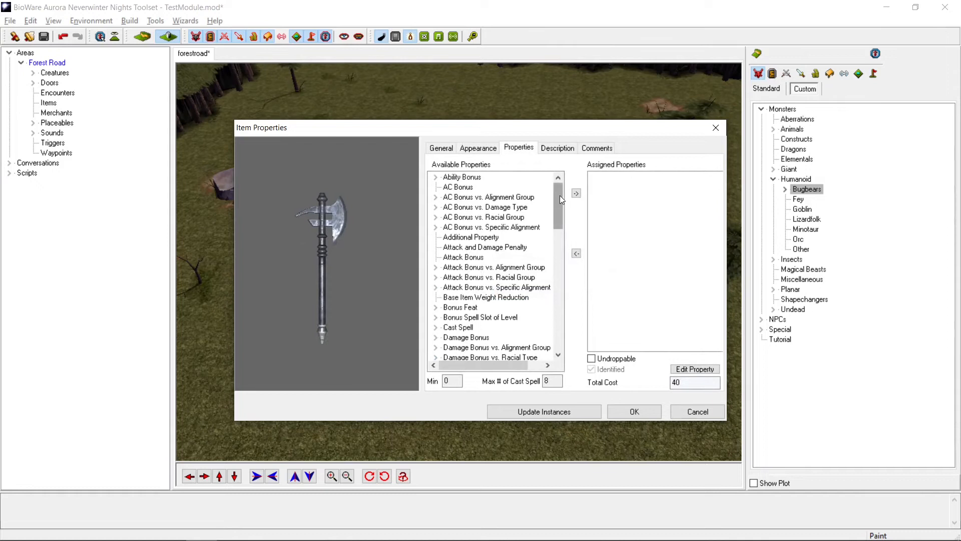
Look through the greataxe's available item properties, including Damage Bonus, Decreased AC and Decreased Saving Throws
mouse_move(559, 196)
left_mouse_down()
mouse_move(552, 321)
mouse_move(558, 193)
mouse_move(559, 212)
left_mouse_up()
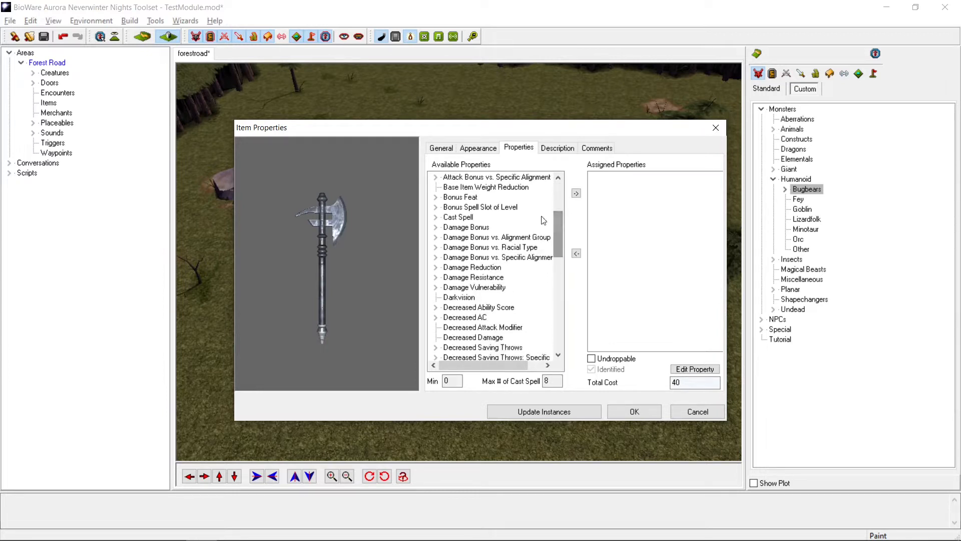
left_click(468, 228)
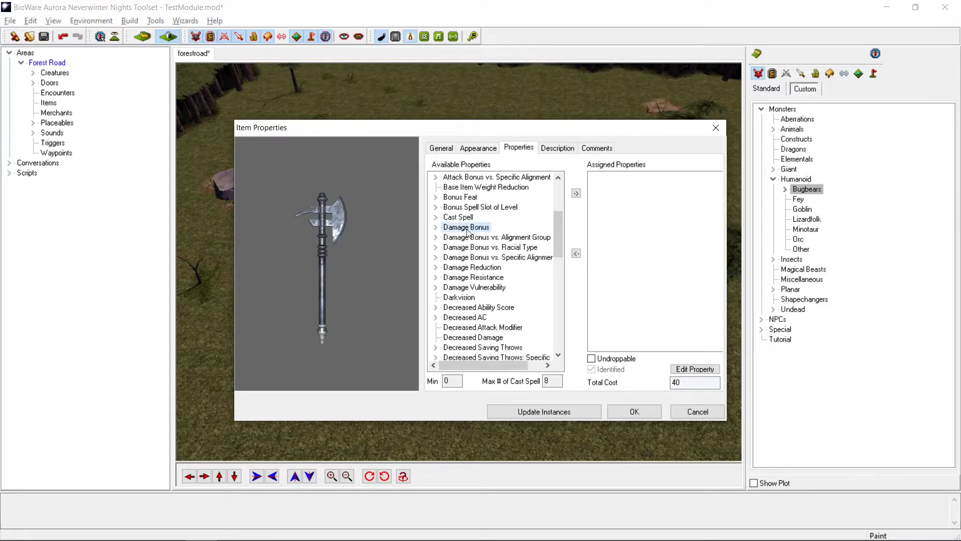
left_click_drag(557, 229, 558, 260)
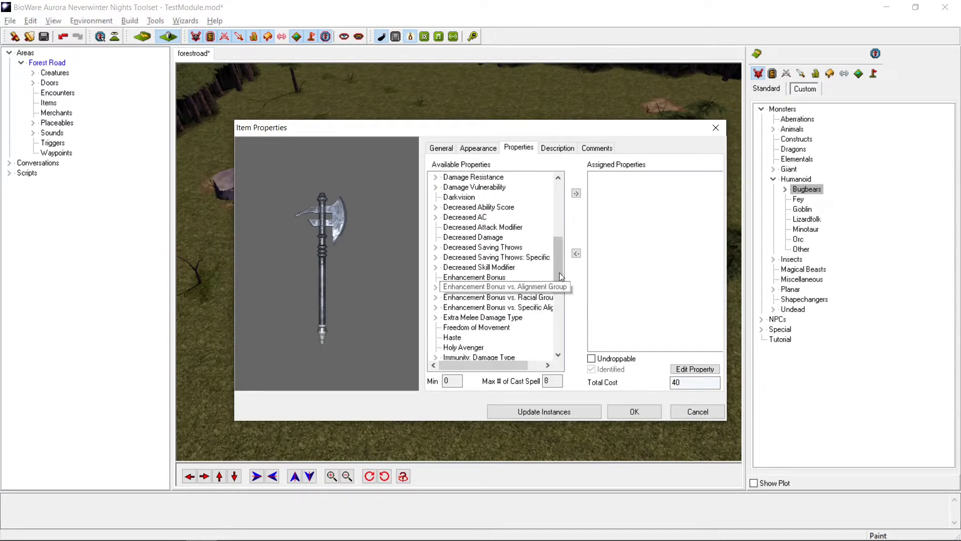
left_click_drag(554, 251, 557, 232)
left_click(435, 277)
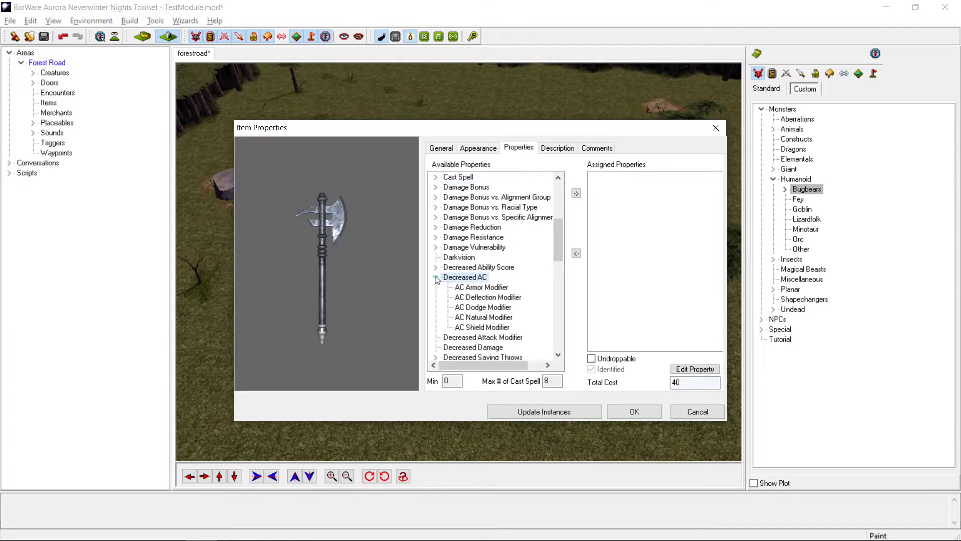
left_click(436, 277)
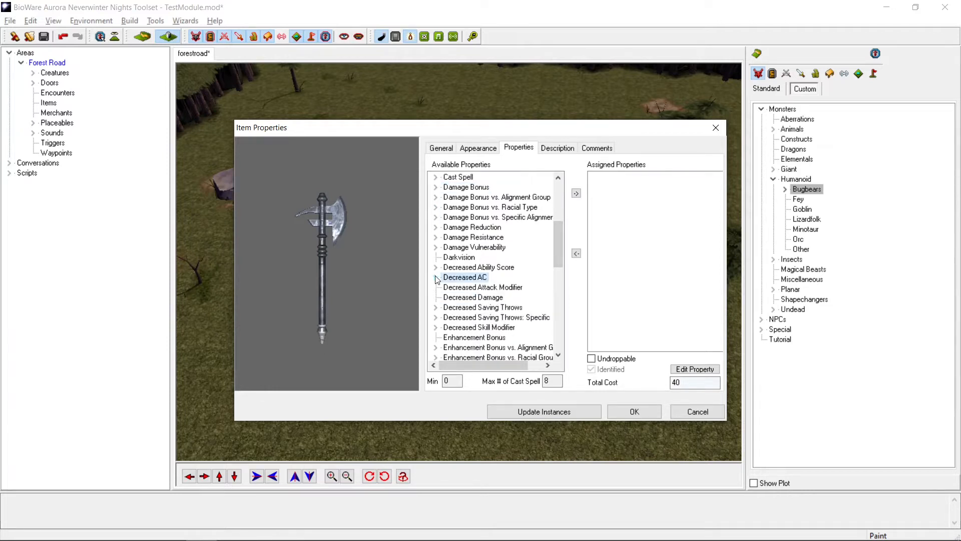
left_click(508, 306)
mouse_move(563, 242)
left_mouse_down()
mouse_move(568, 304)
mouse_move(566, 257)
left_mouse_up()
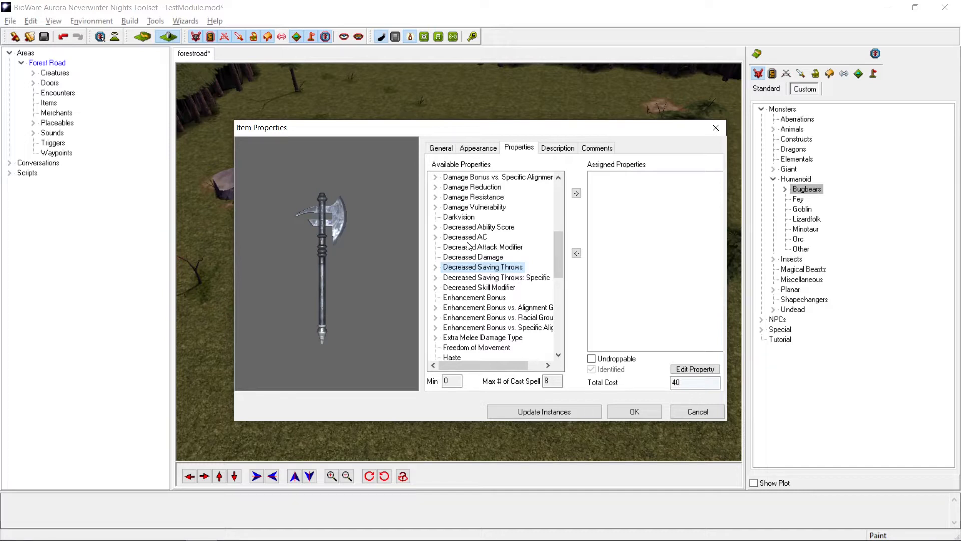
scroll(469, 245, "down", 9)
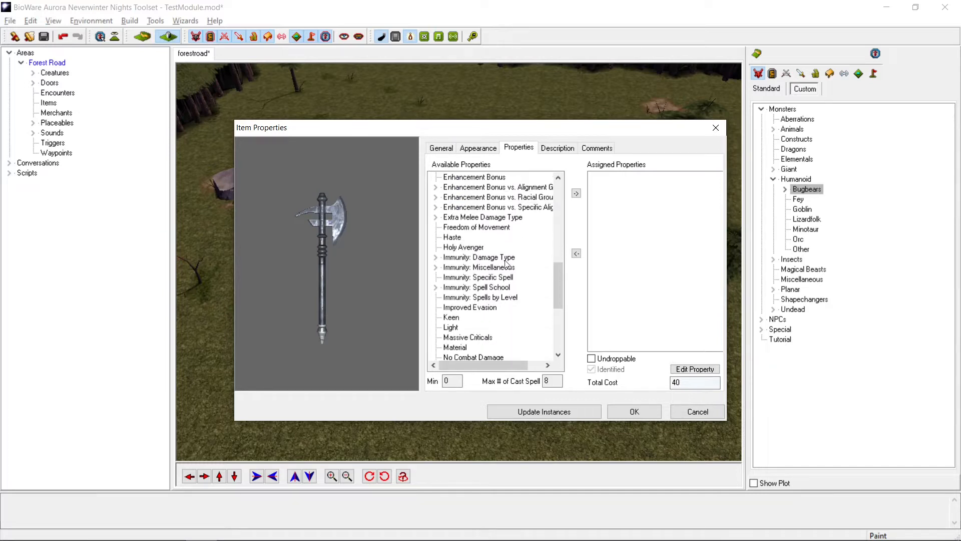
scroll(507, 264, "down", 2)
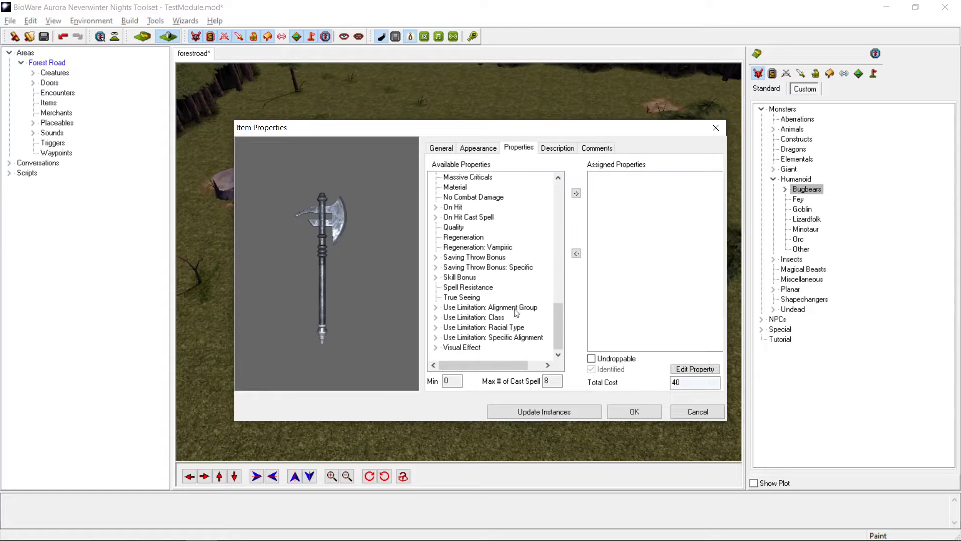
Examine the Use Limitation options for alignment group and racial type, then collapse both groups
left_click(435, 308)
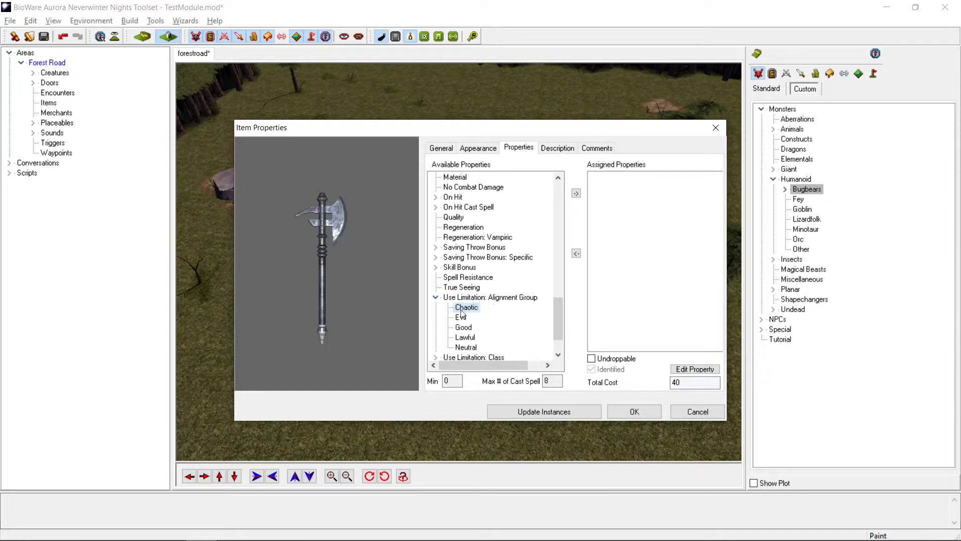
left_click(464, 328)
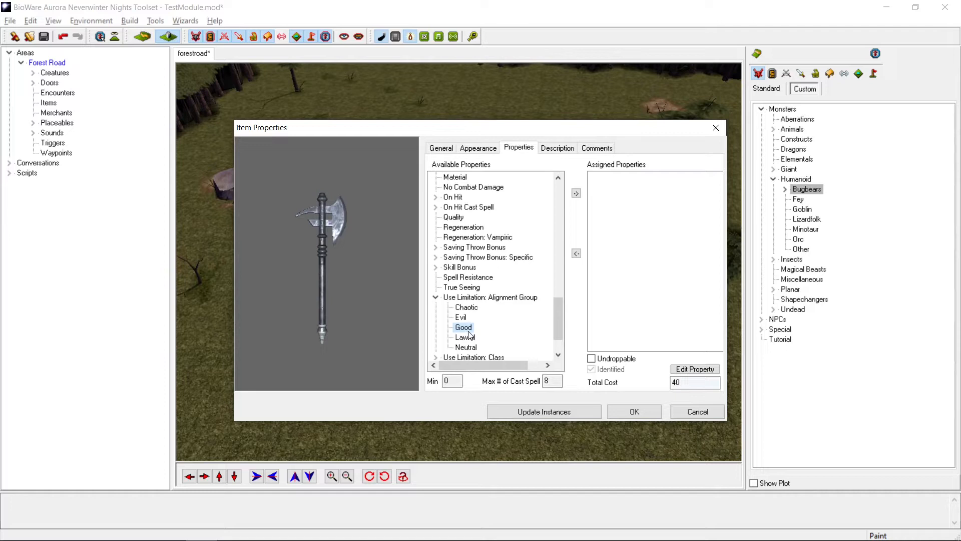
left_click(436, 297)
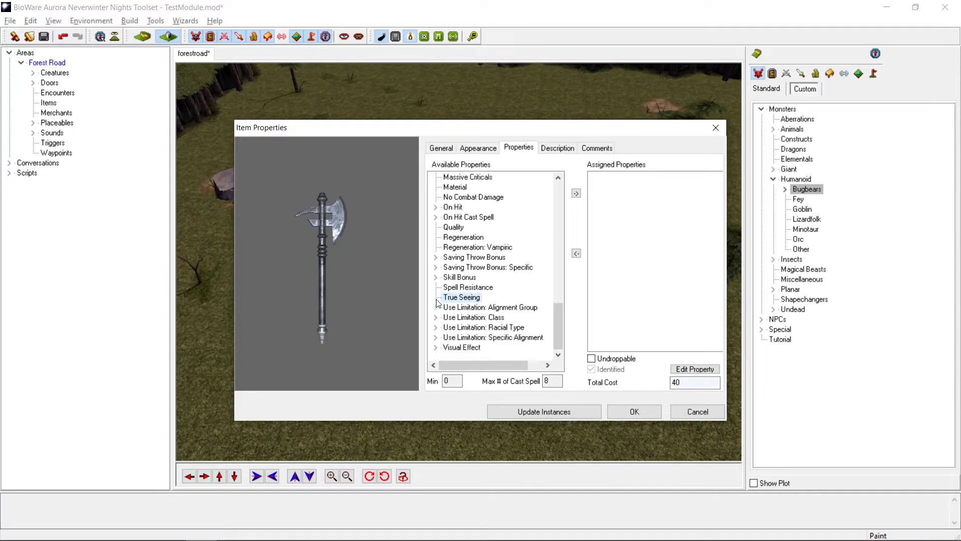
left_click(436, 328)
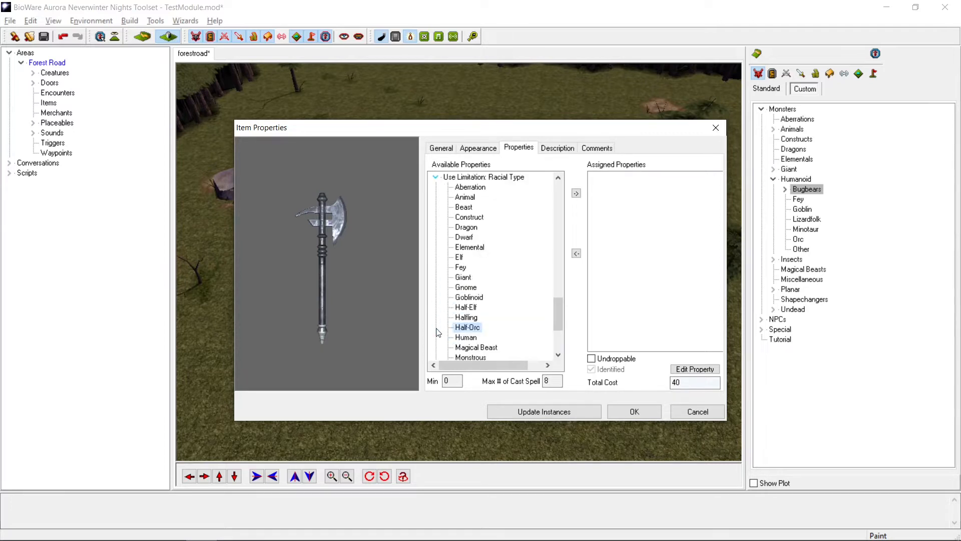
left_click(466, 238)
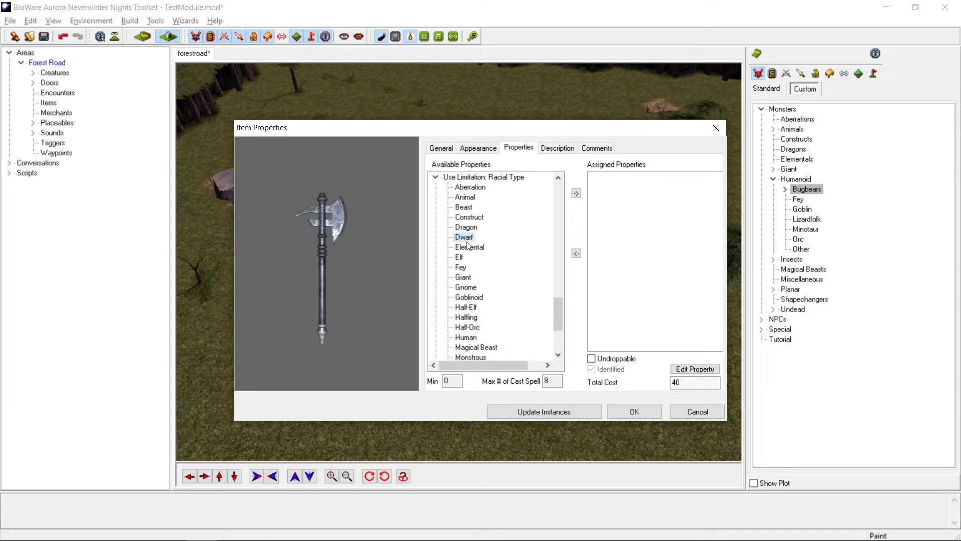
left_click(437, 178)
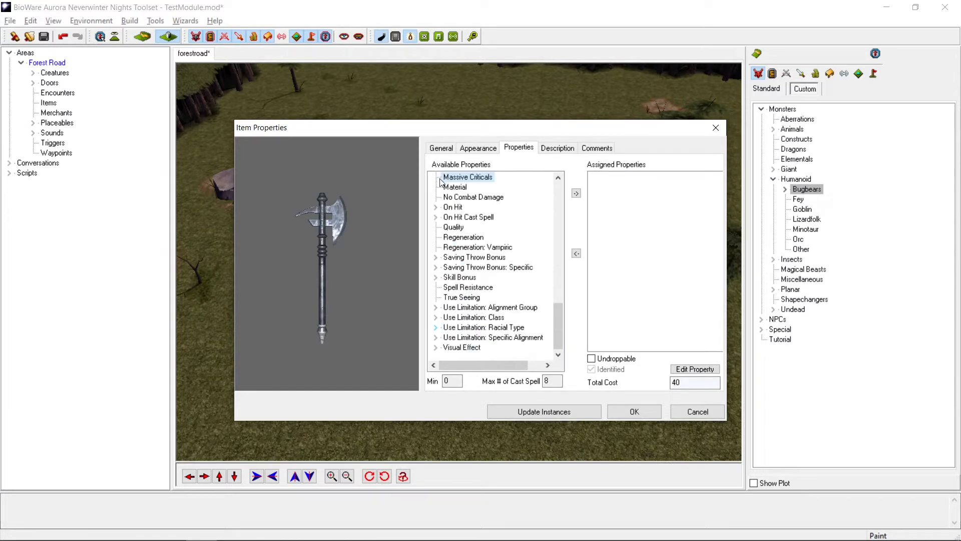
Try the Fire visual effect on the greataxe and remove it from the assigned properties
left_click(438, 347)
left_click(460, 328)
double_click(461, 328)
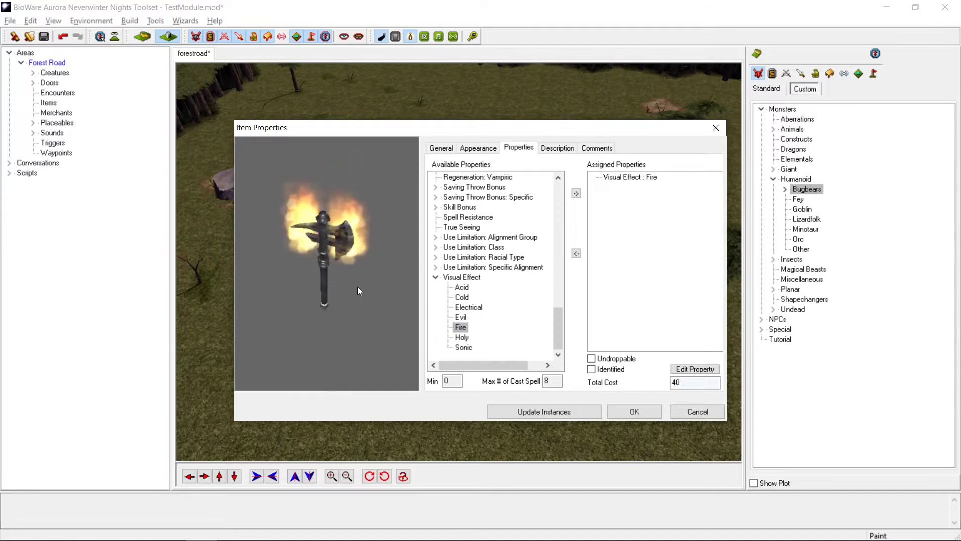
middle_click_drag(395, 257, 368, 259)
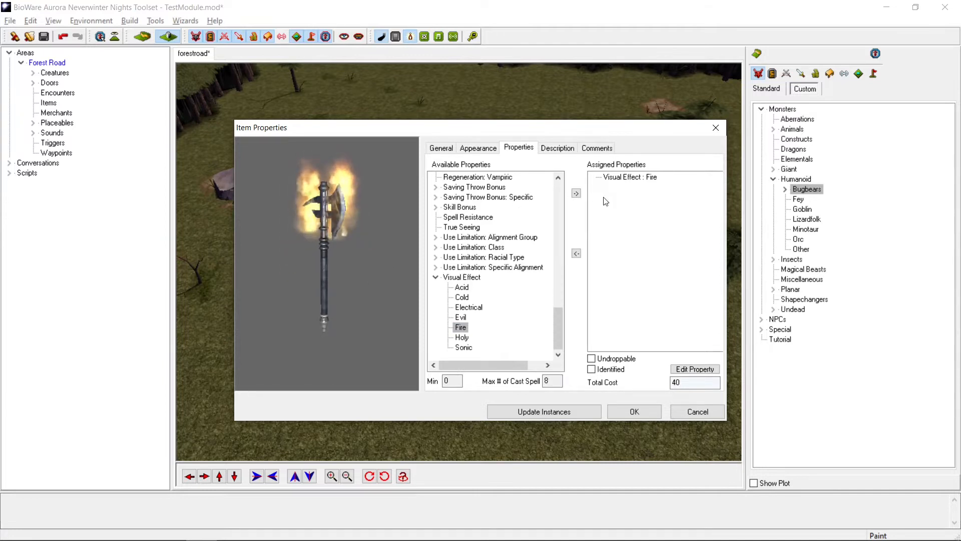
left_click(651, 177)
left_click(576, 254)
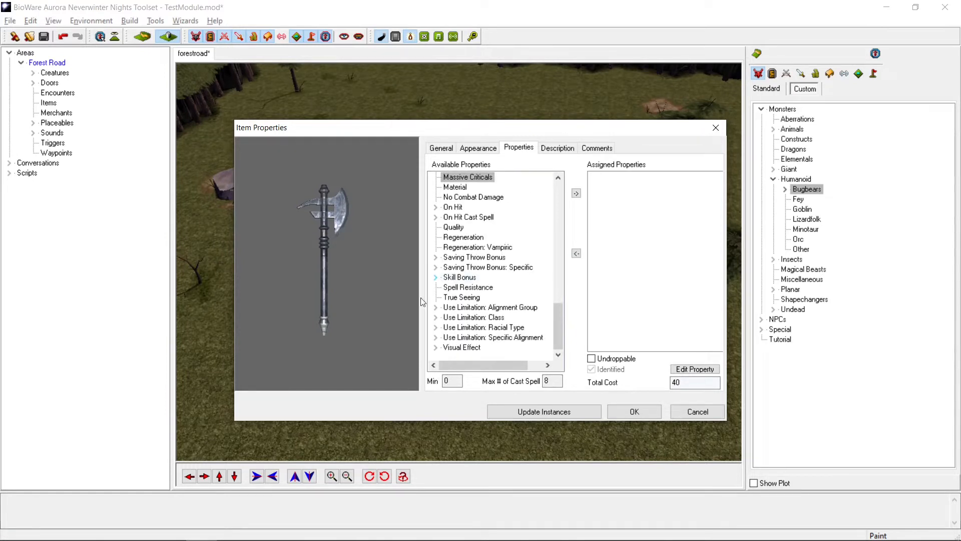
Assign the Damage Bonus vs. Racial Type property for Goblinoid to the greataxe
left_click_drag(560, 326, 579, 220)
scroll(341, 237, "up", 3)
scroll(341, 238, "down", 2)
middle_click_drag(341, 238, 335, 249)
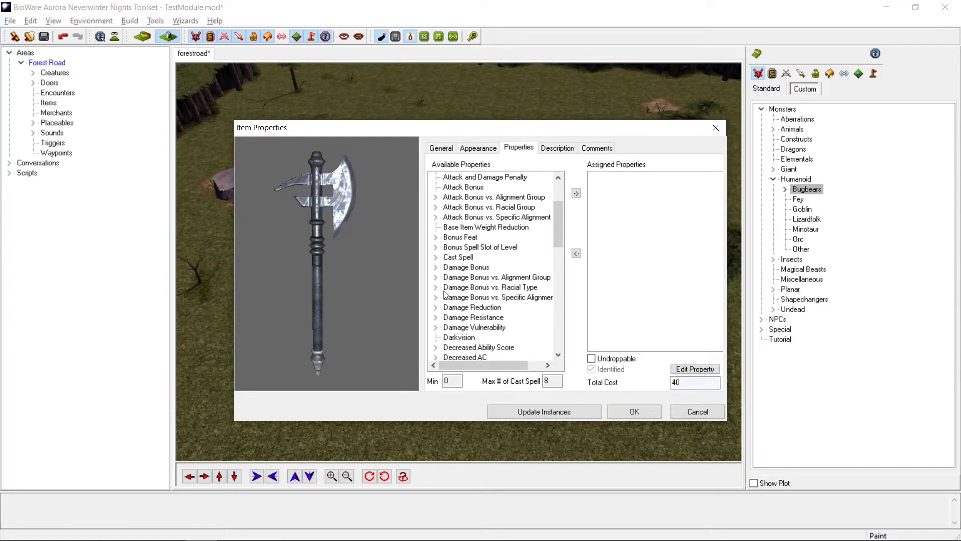
left_click(437, 289)
left_click(464, 298)
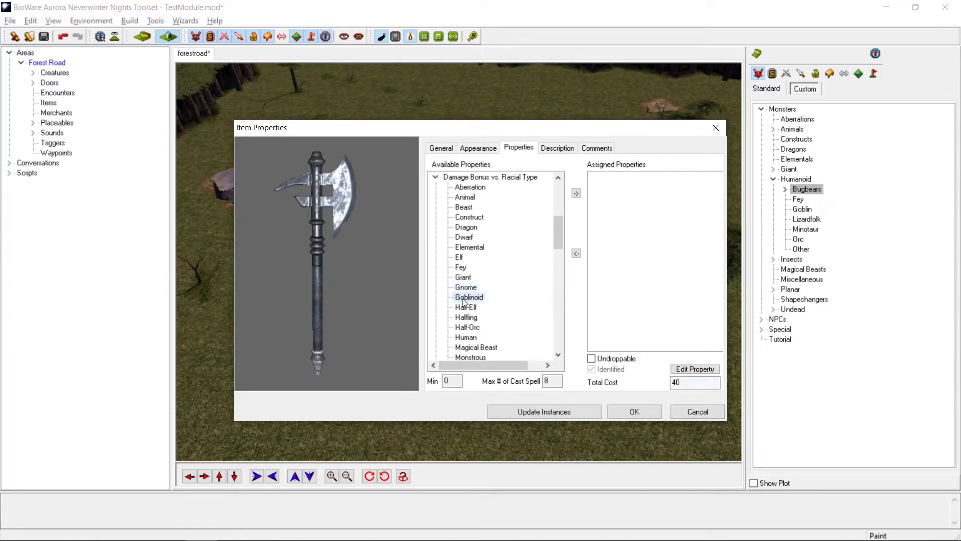
double_click(469, 298)
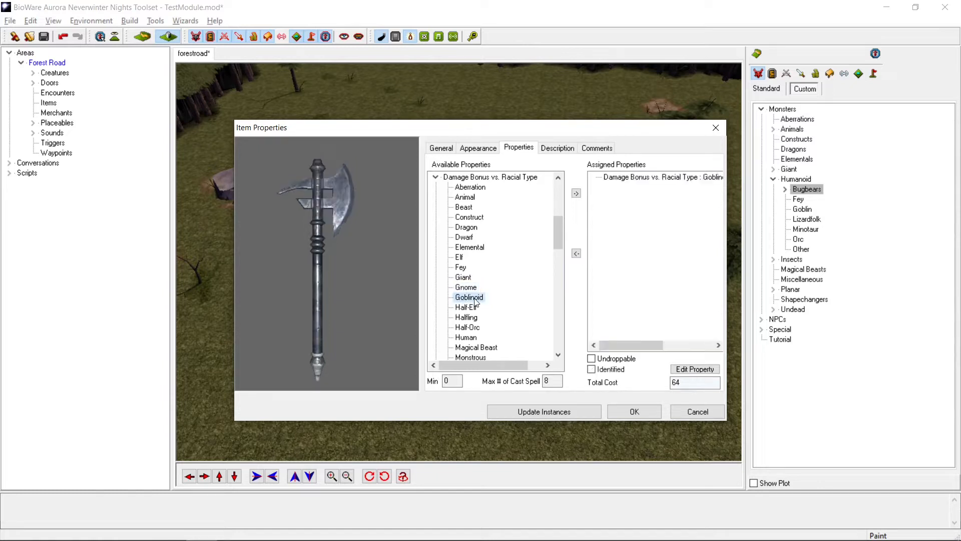
Set the Goblinoid damage bonus to 2 Damage of the Slashing type and accept the parameters
double_click(652, 177)
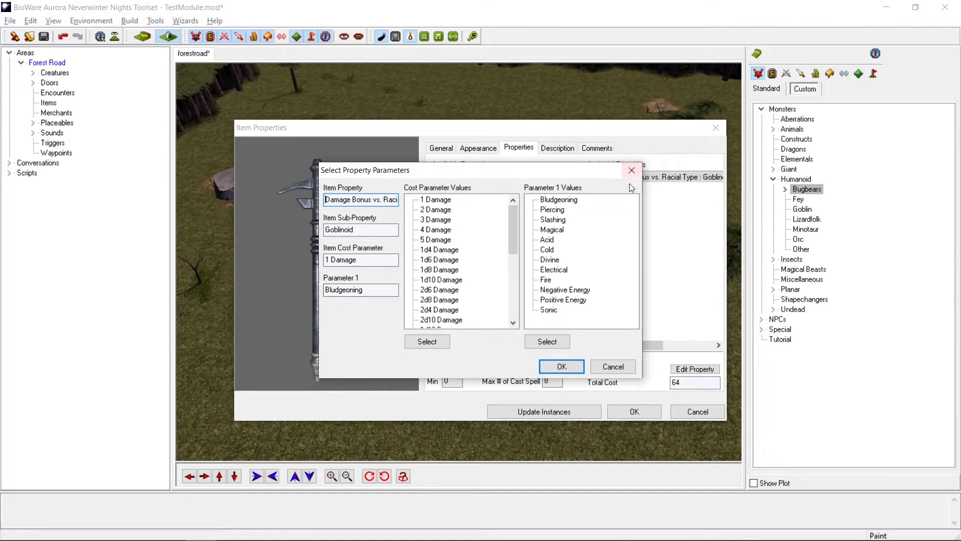
left_click(442, 210)
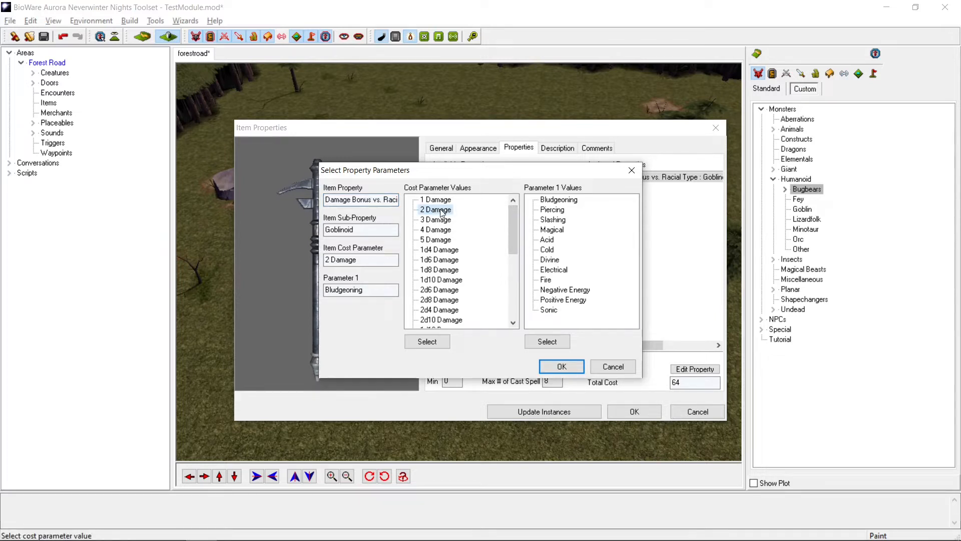
left_click(554, 220)
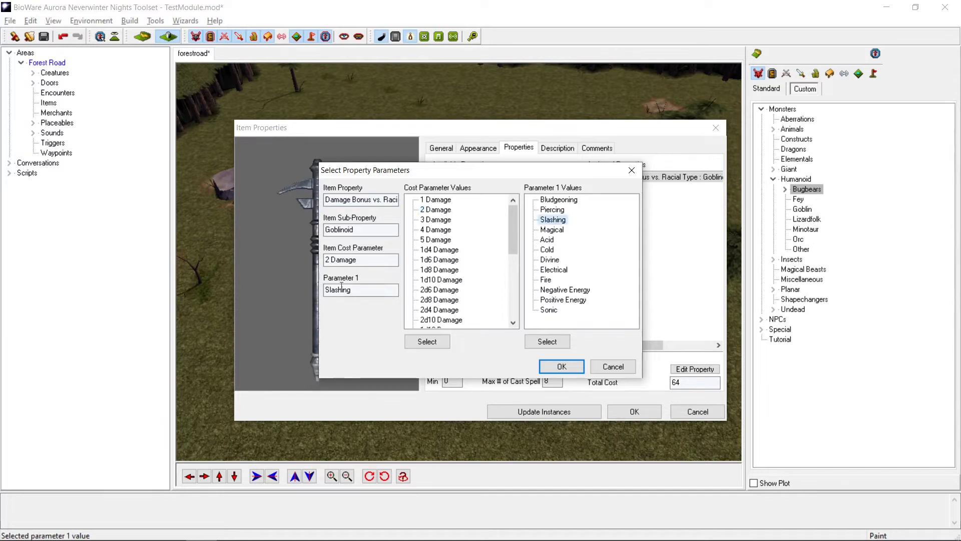
left_click(560, 366)
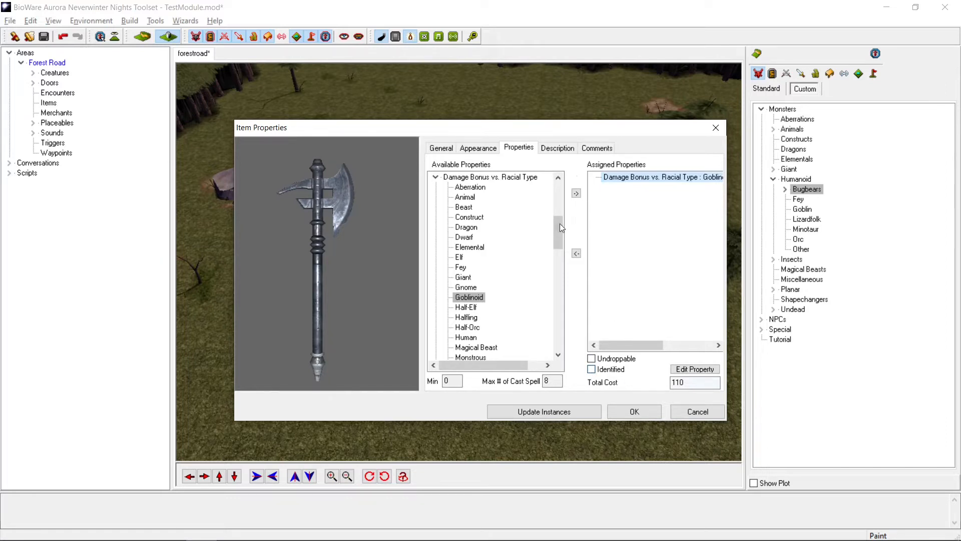
middle_click_drag(344, 206, 301, 209)
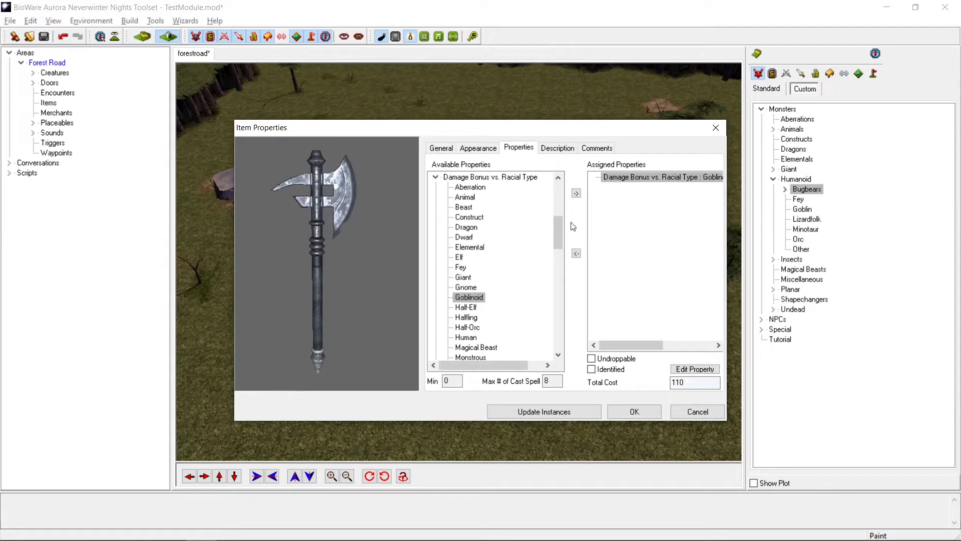
Enter the unidentified description "A heavy greataxe with a jagged blade, forged of some dark grey metal. Strange runes are etched into the handle."
left_click(557, 149)
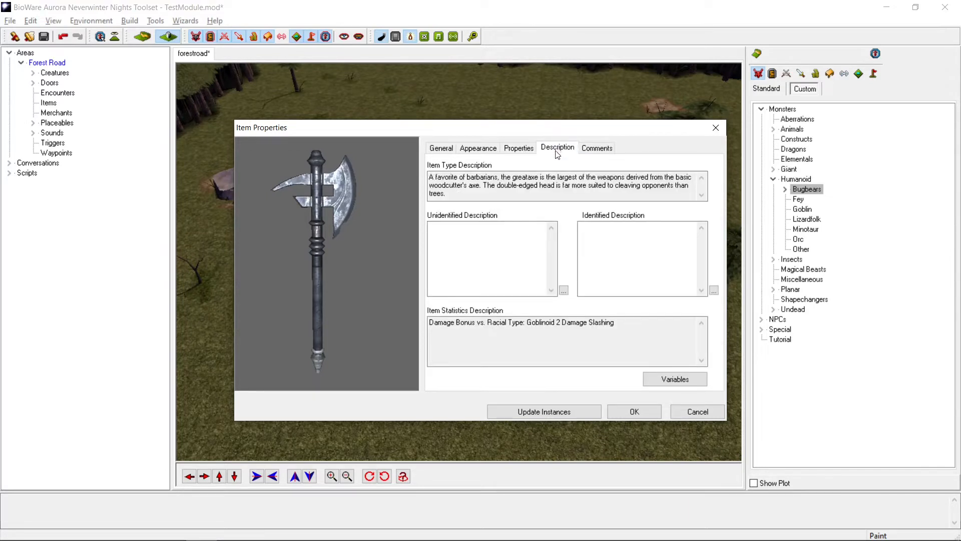
left_click(611, 242)
left_click(510, 243)
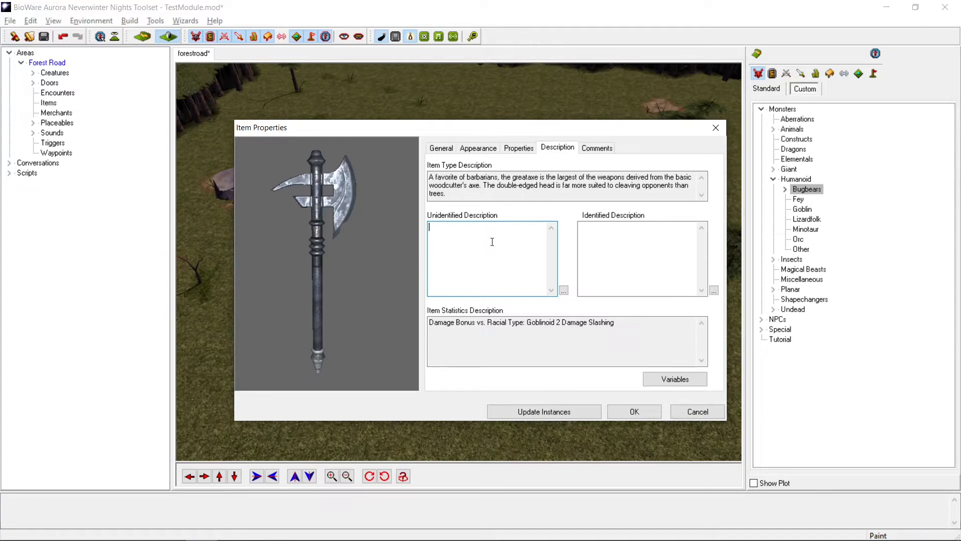
type("A heavy greataxe wih")
key("BackSpace")
type("th a jagged blade, forged of some")
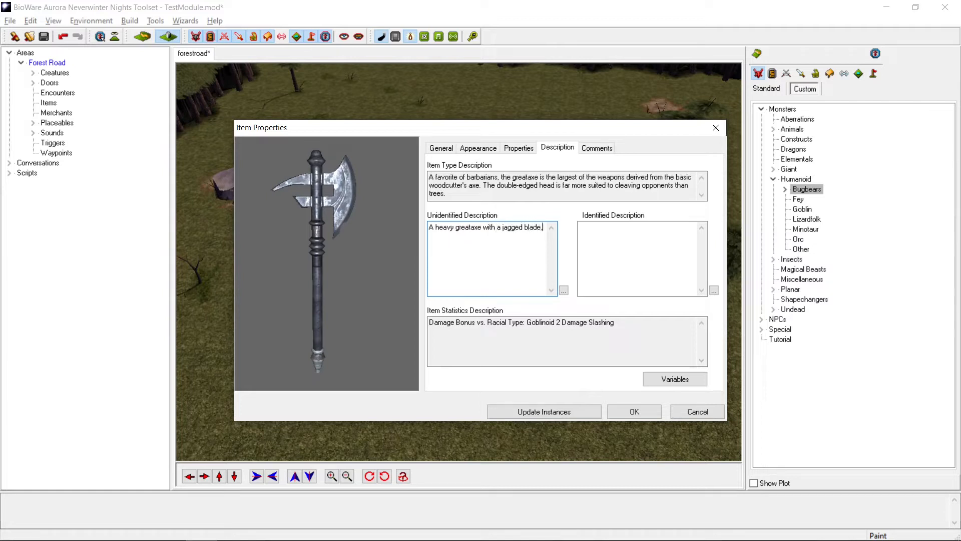
type(" dark grey metal. Strange run")
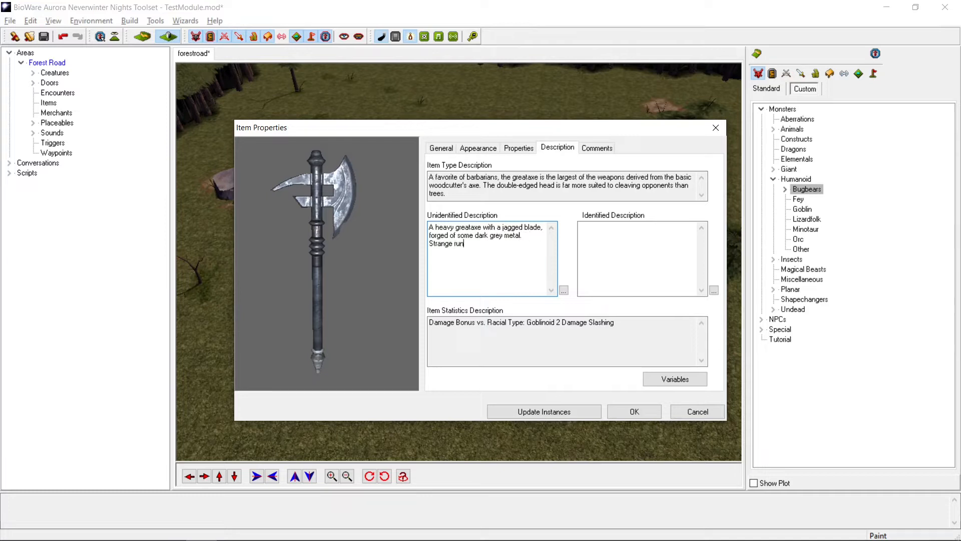
type("es are etched into the handle.")
left_click_drag(307, 265, 234, 293)
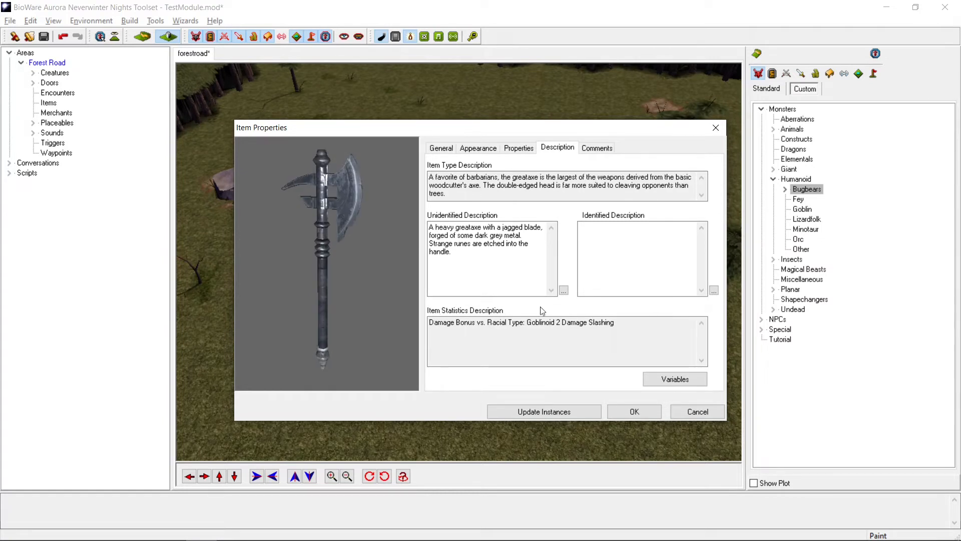
Paste the identified description about the Dwarves of Deephome forging weapons of rare grey iron against goblins, and accept the greataxe's properties
left_click(638, 256)
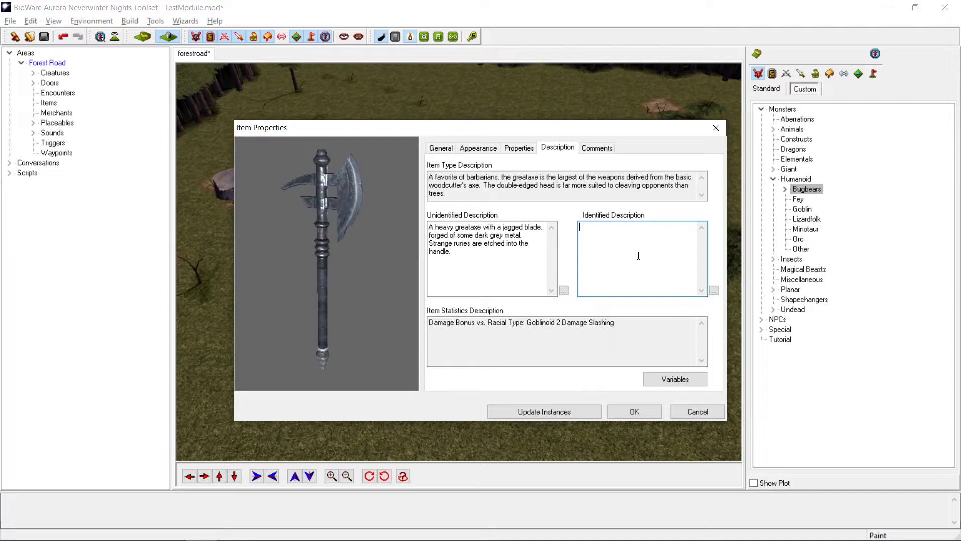
key("ctrl+v")
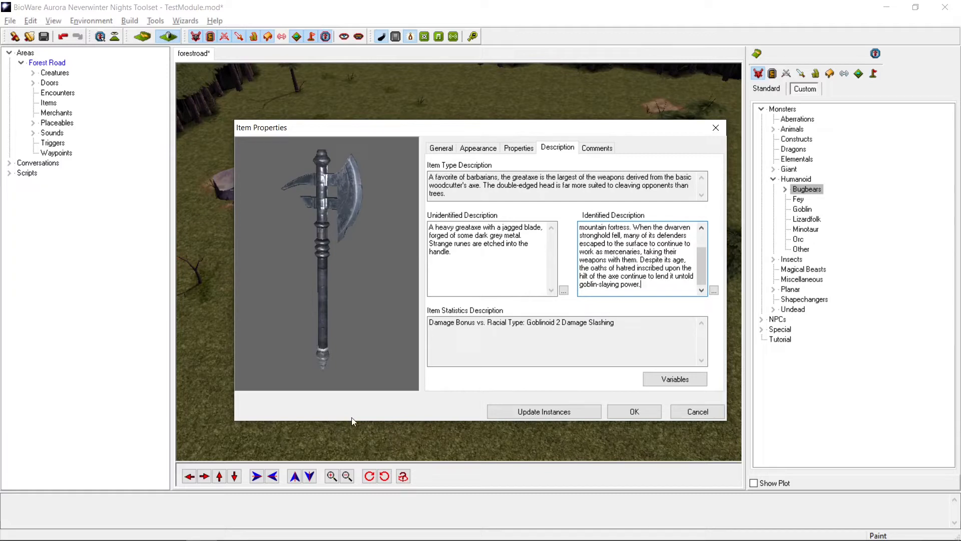
scroll(641, 250, "up", 1)
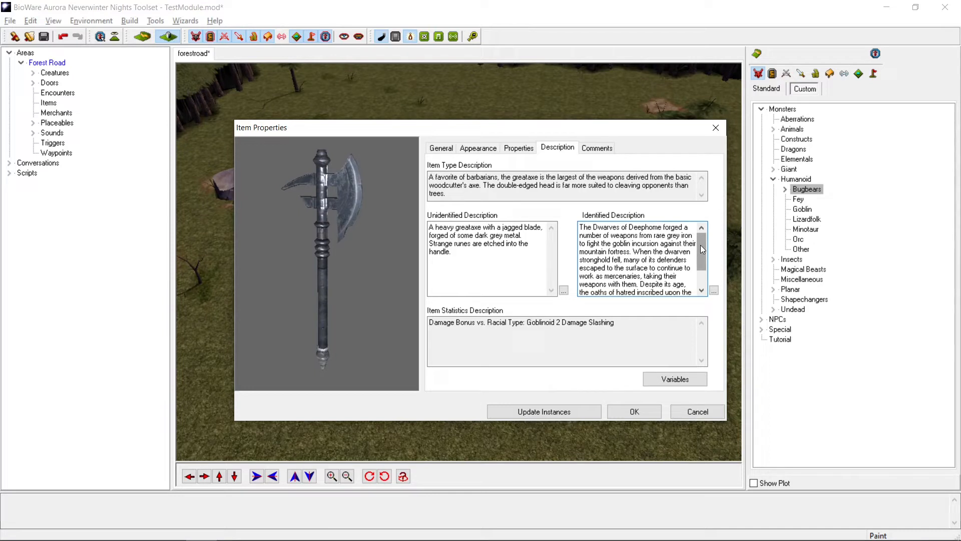
left_click_drag(700, 246, 699, 249)
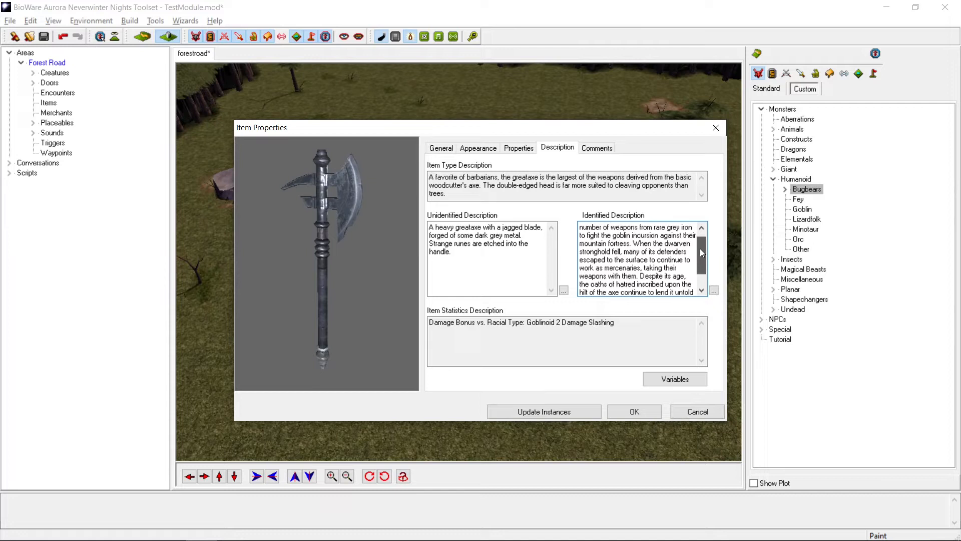
left_click_drag(700, 250, 699, 260)
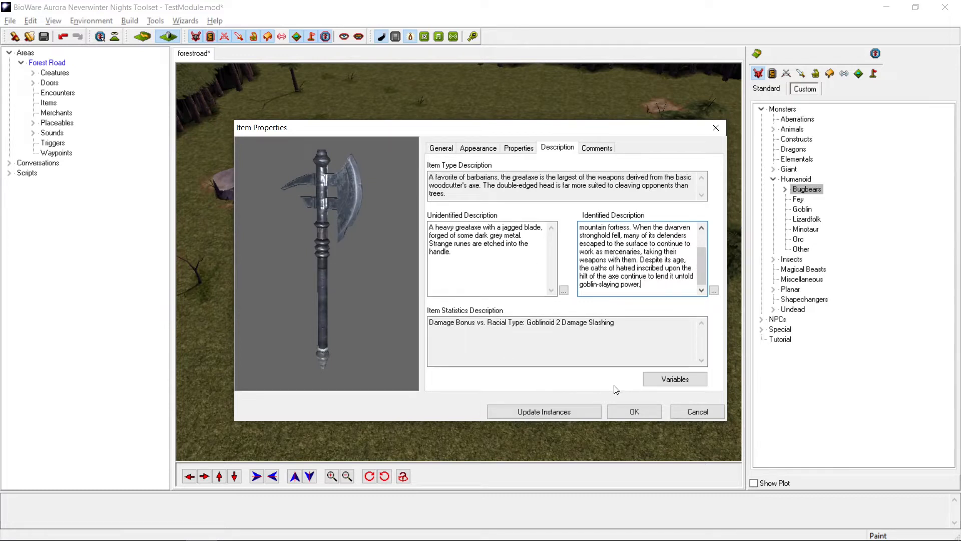
left_click(634, 411)
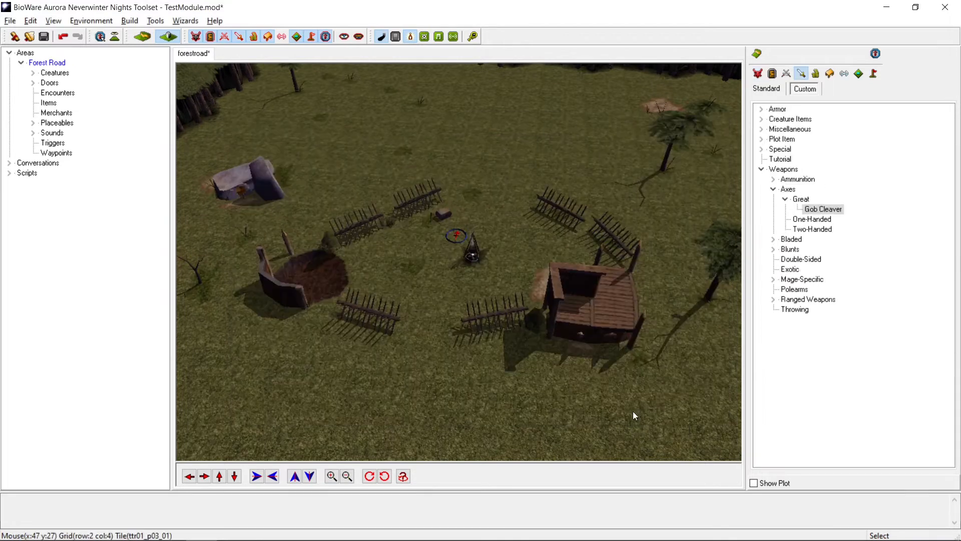
Place two Gob Cleaver greataxes side by side on the ground near the chest in the goblin camp
scroll(481, 197, "up", 3)
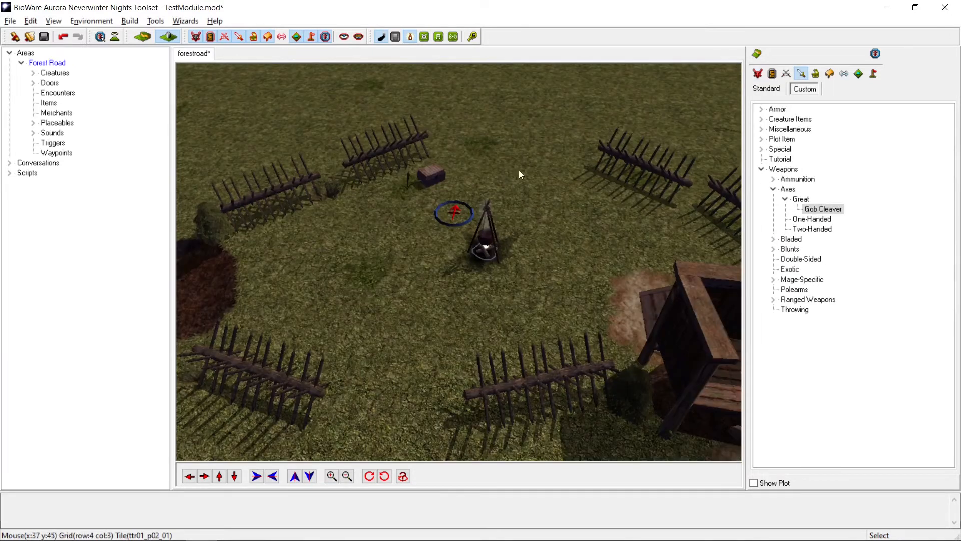
scroll(515, 165, "up", 5)
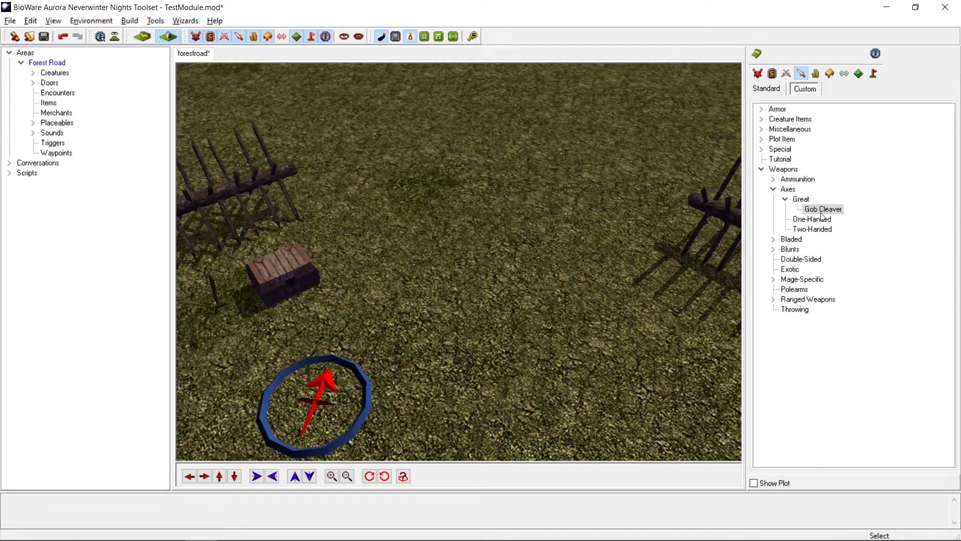
scroll(577, 230, "down", 5)
middle_click_drag(574, 227, 552, 229)
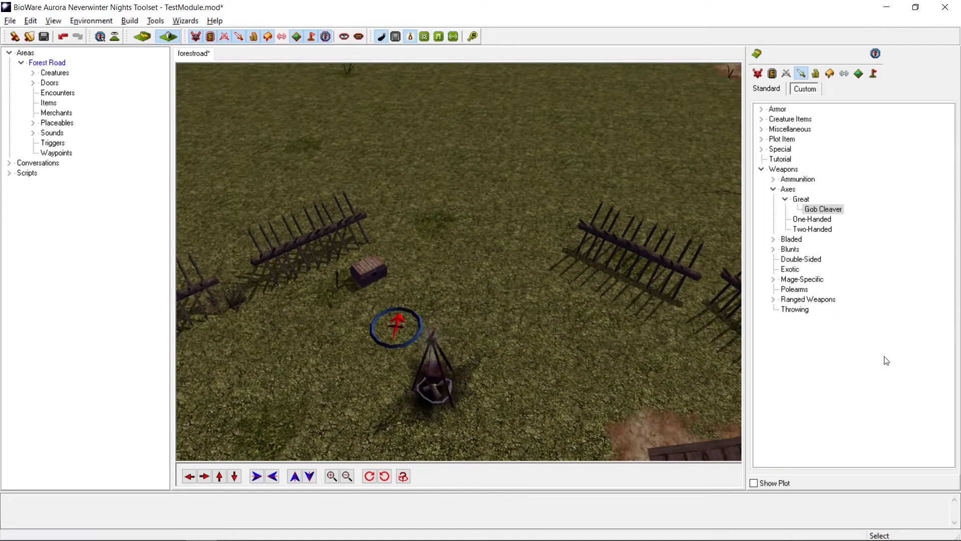
left_click(829, 213)
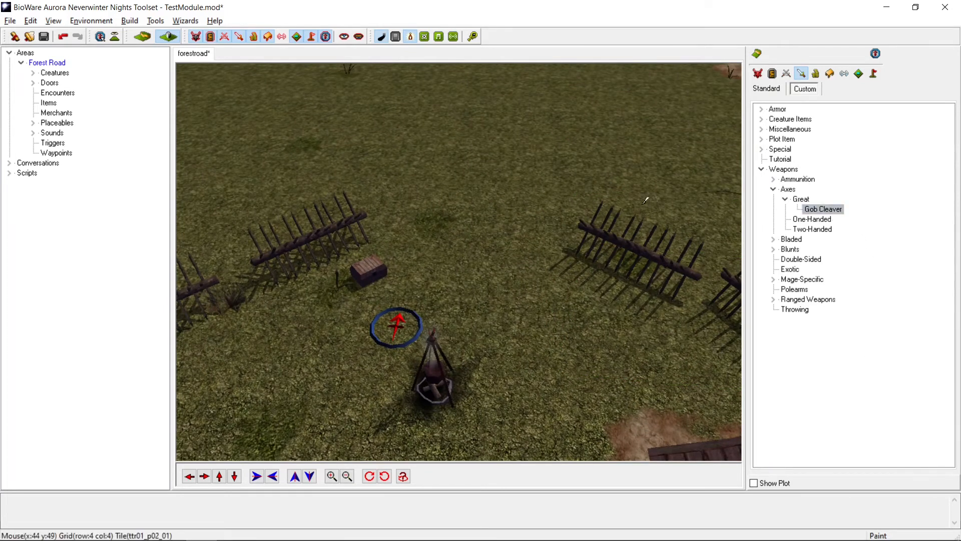
scroll(420, 239, "up", 3)
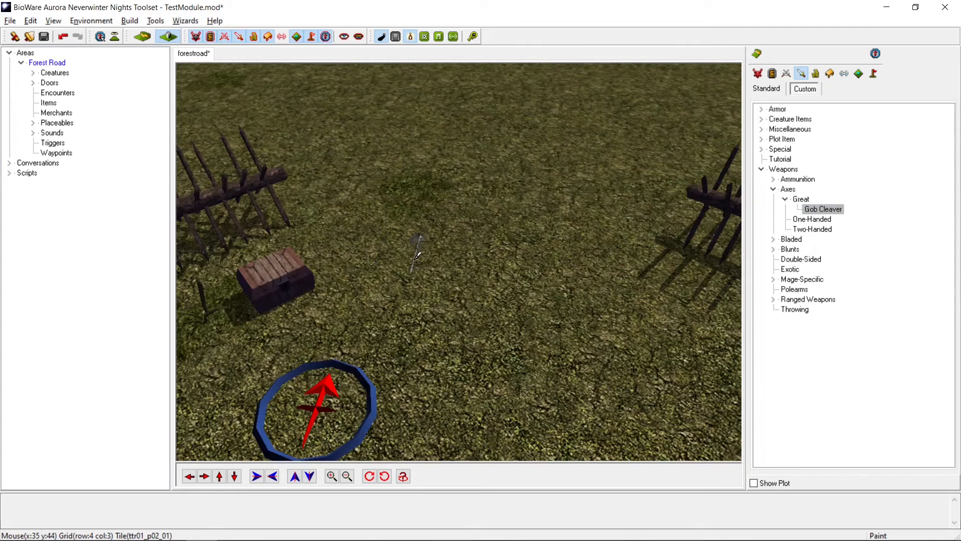
left_click(418, 255)
left_click(821, 209)
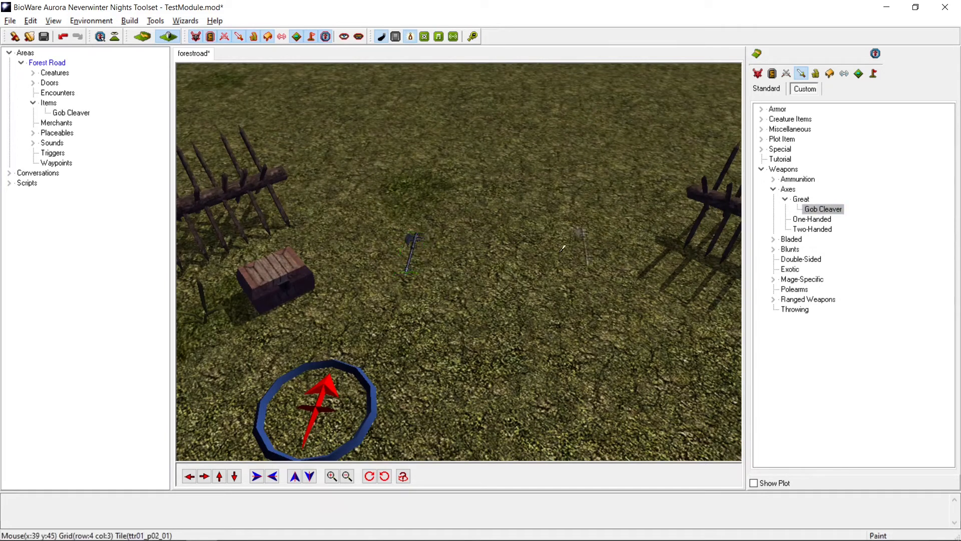
left_click(512, 265)
left_click(444, 310)
Examine the two placed Gob Cleavers in the area from several angles, selecting each in turn
scroll(445, 311, "up", 5)
left_click(482, 353)
middle_click_drag(483, 353, 522, 350)
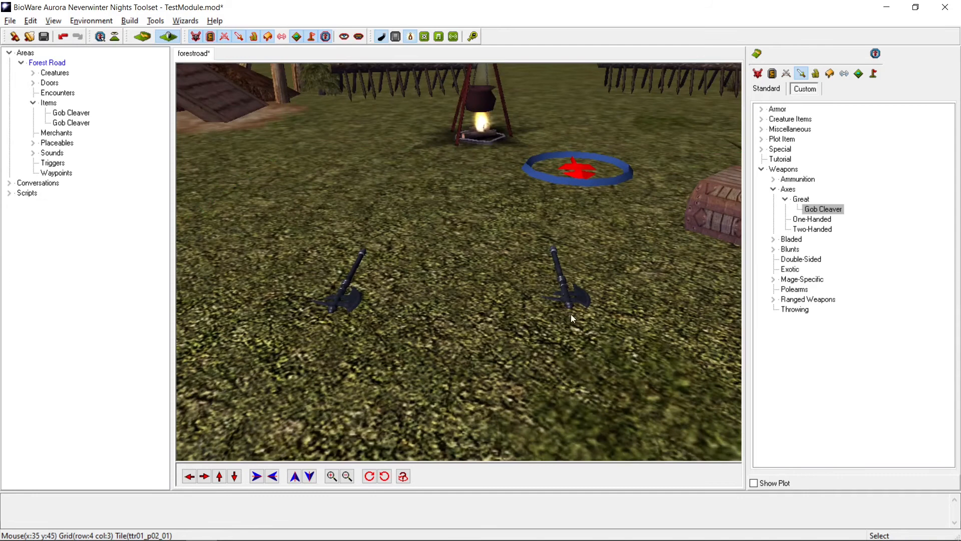
left_click(573, 300)
left_click(336, 295)
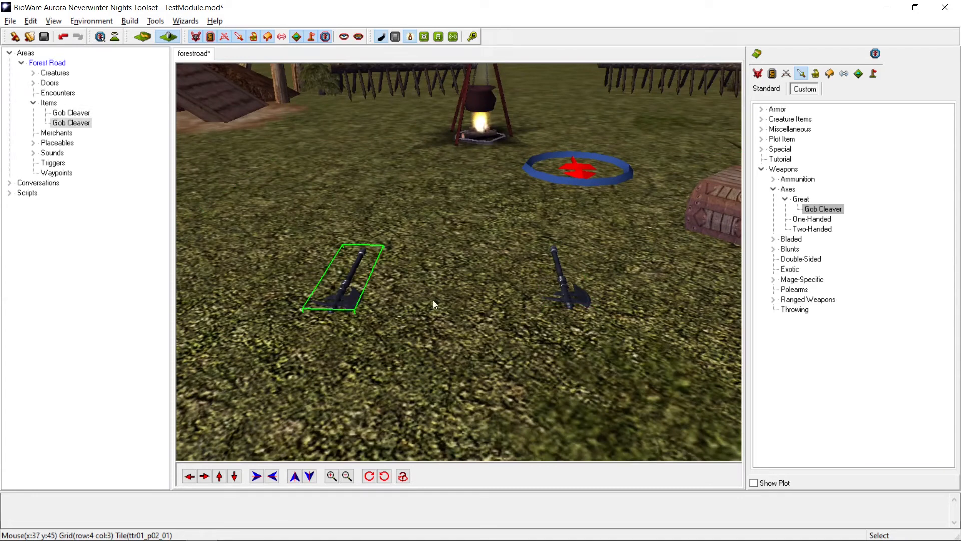
left_click(572, 299)
left_click(500, 325)
scroll(456, 335, "down", 3)
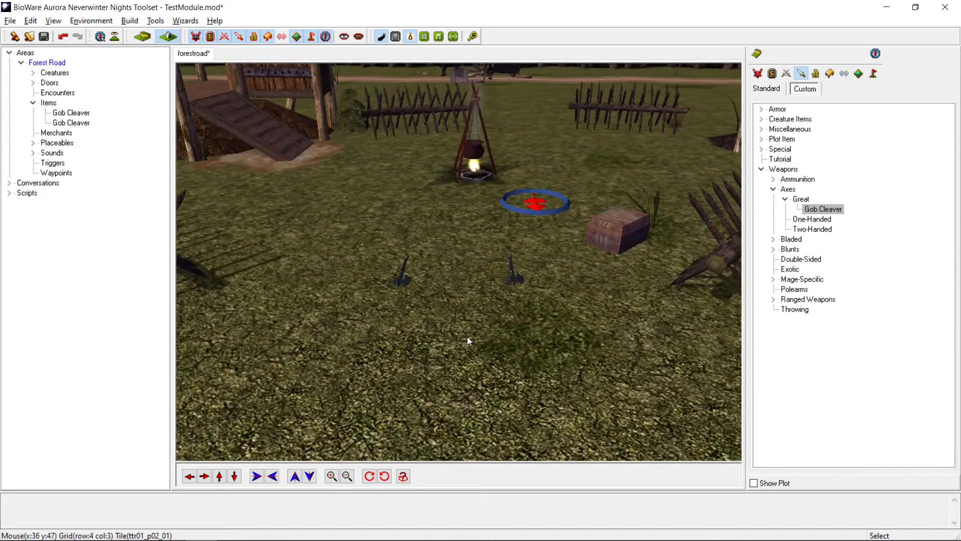
middle_click_drag(467, 336, 348, 340)
scroll(411, 323, "up", 3)
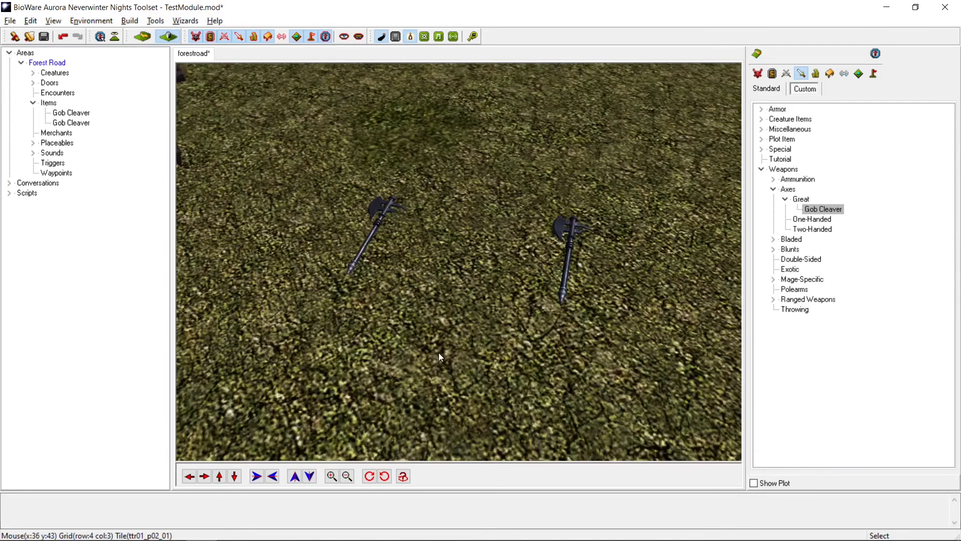
scroll(441, 353, "down", 2)
scroll(463, 338, "down", 4)
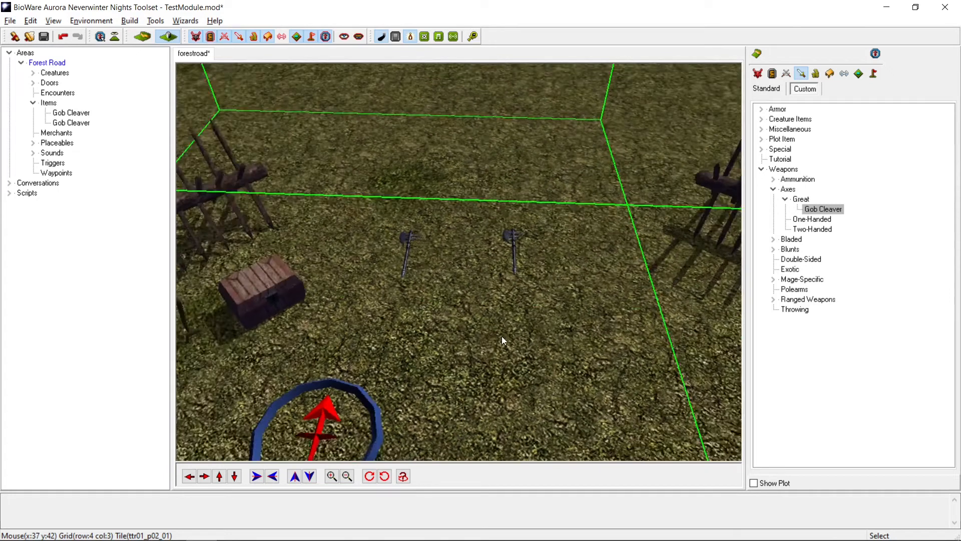
middle_click_drag(501, 335, 498, 336)
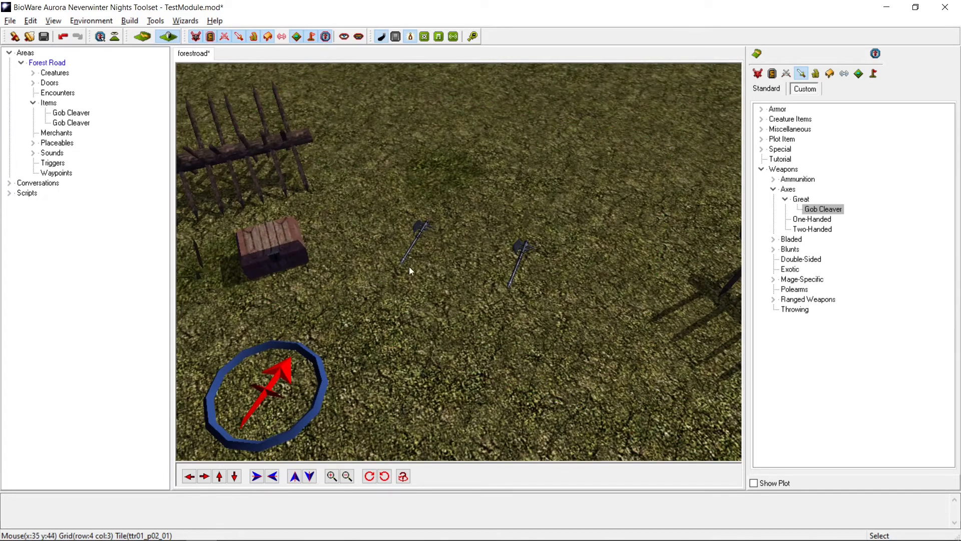
left_click(521, 253)
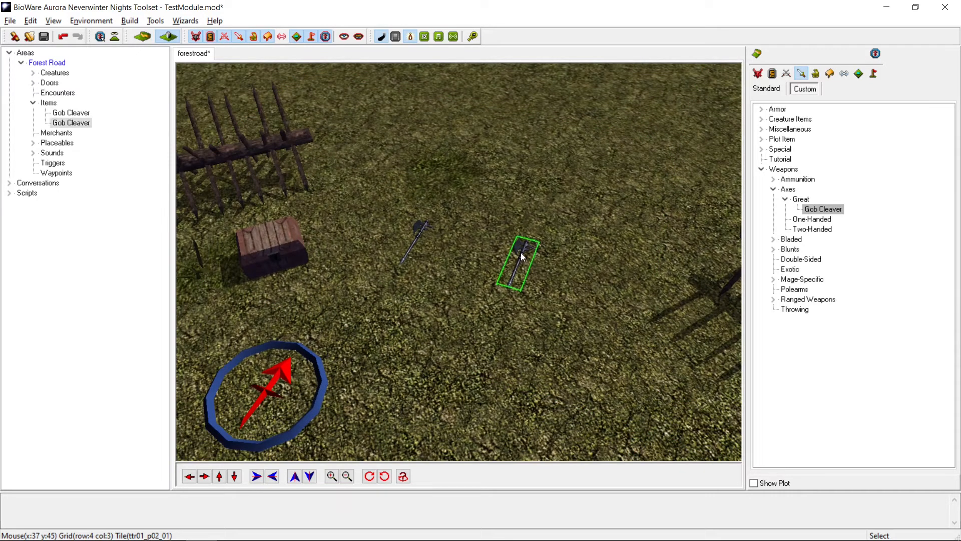
left_click(421, 233)
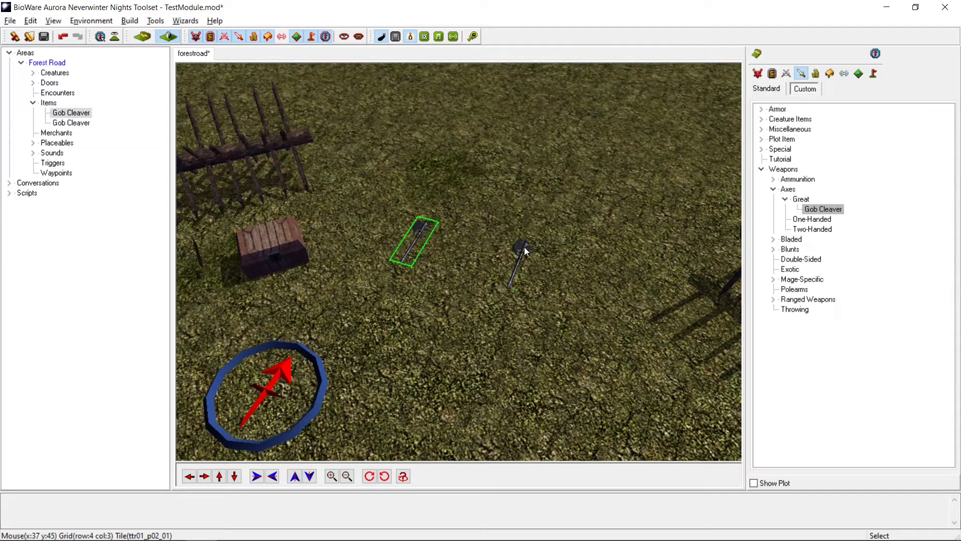
left_click(543, 321)
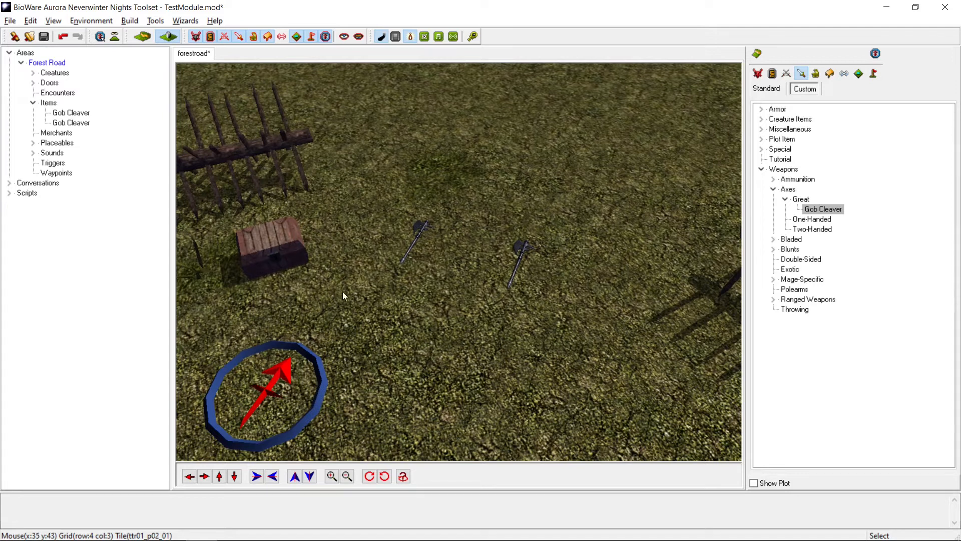
Mark the placed Gob Cleaver farther from the chest as Identified in its item properties and accept
left_click(523, 247)
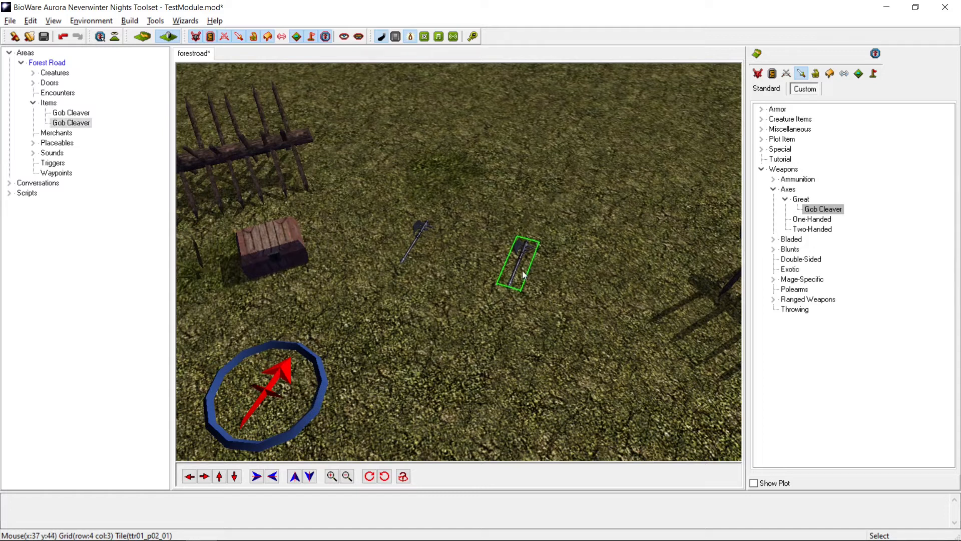
right_click(521, 248)
left_click(556, 315)
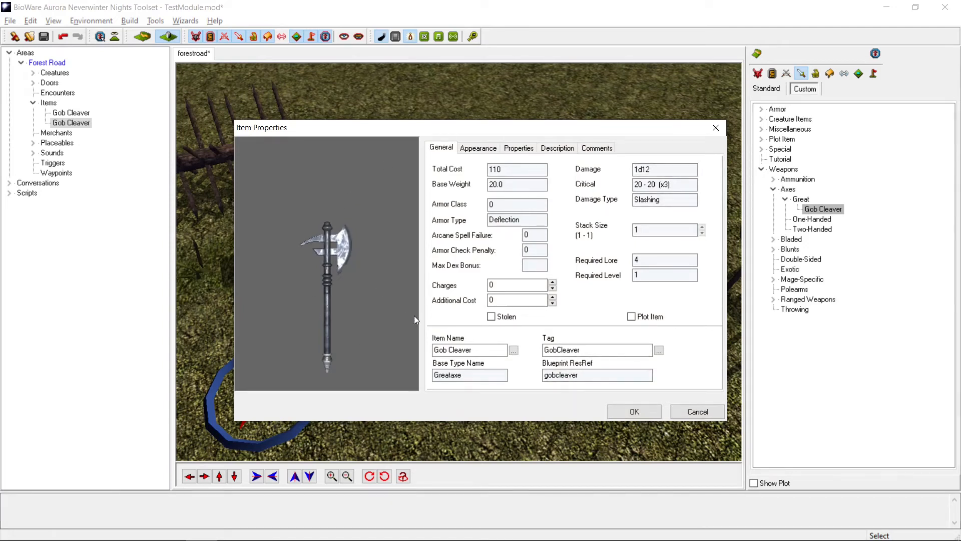
left_click(528, 264)
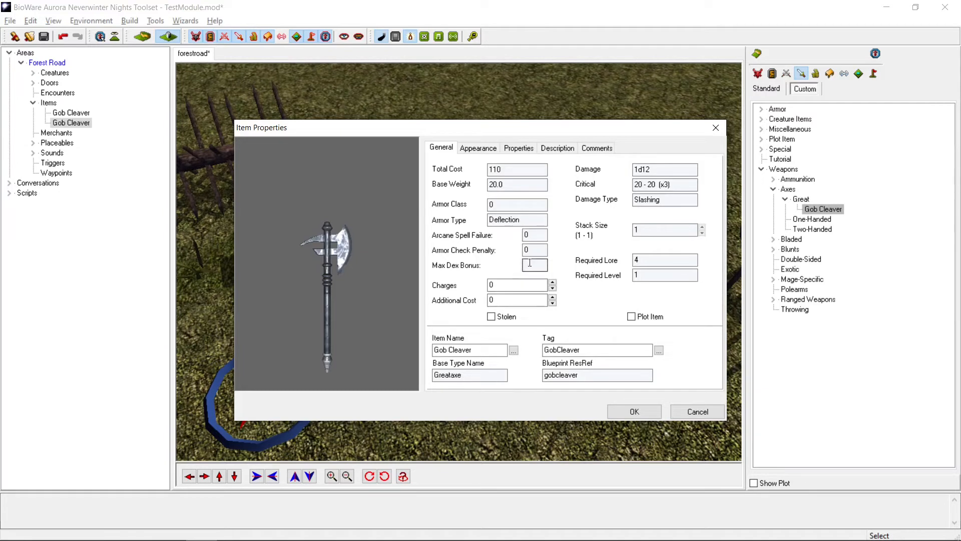
left_click(518, 149)
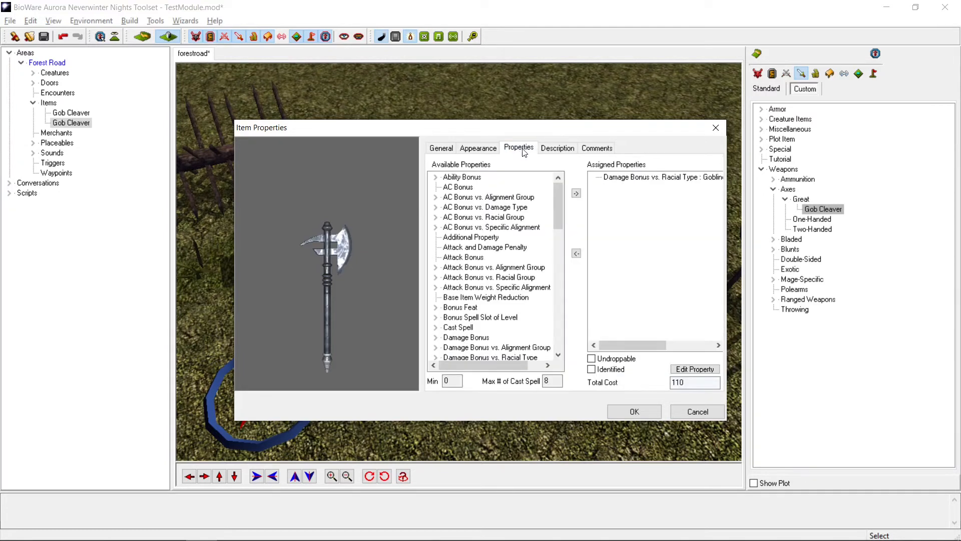
left_click_drag(338, 260, 334, 232)
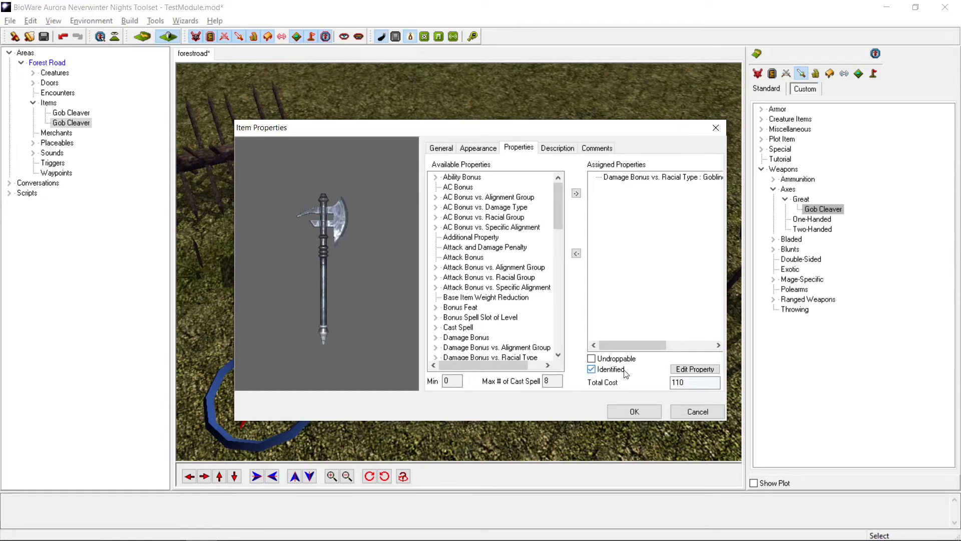
left_click(635, 411)
left_click(452, 339)
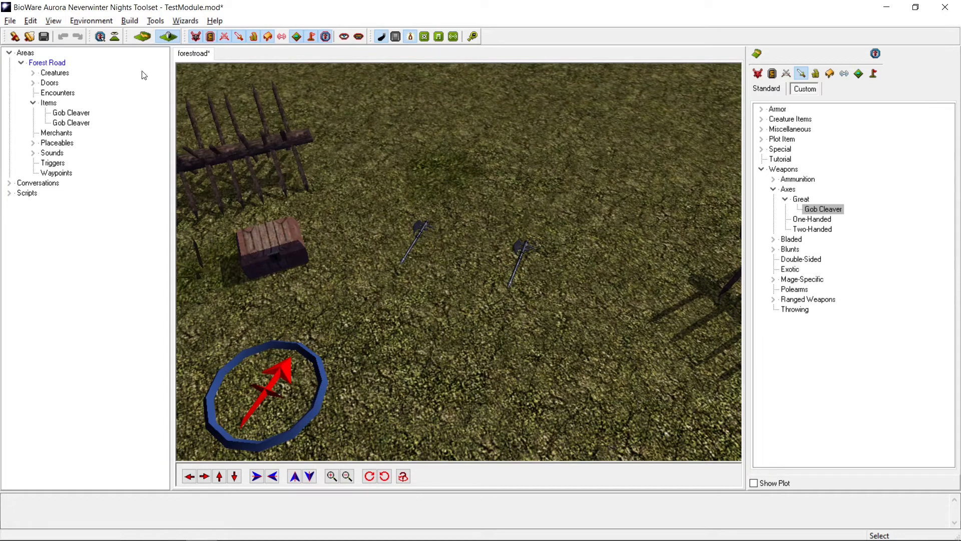
Run the module test in Neverwinter Nights and pick up both greataxes lying near the chest
left_click(128, 20)
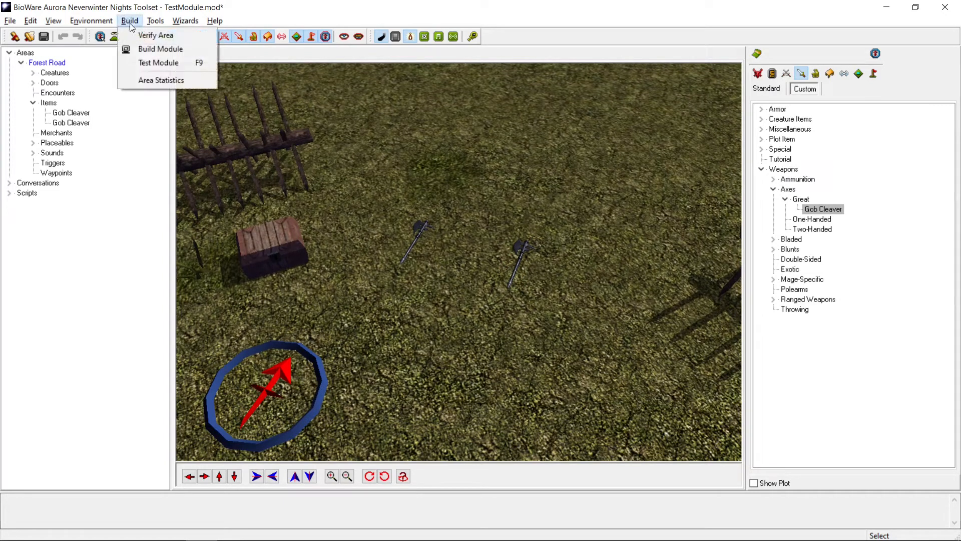
left_click(145, 63)
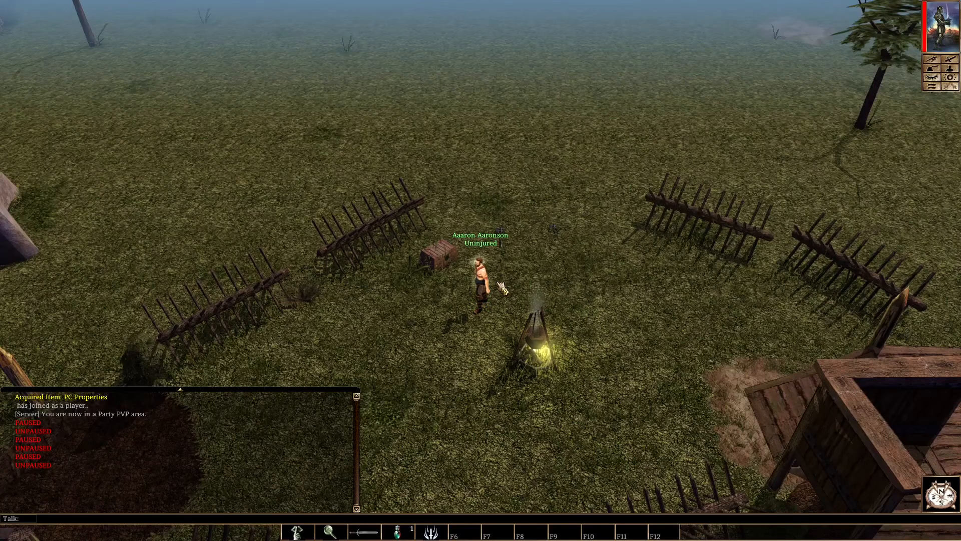
left_click(502, 233)
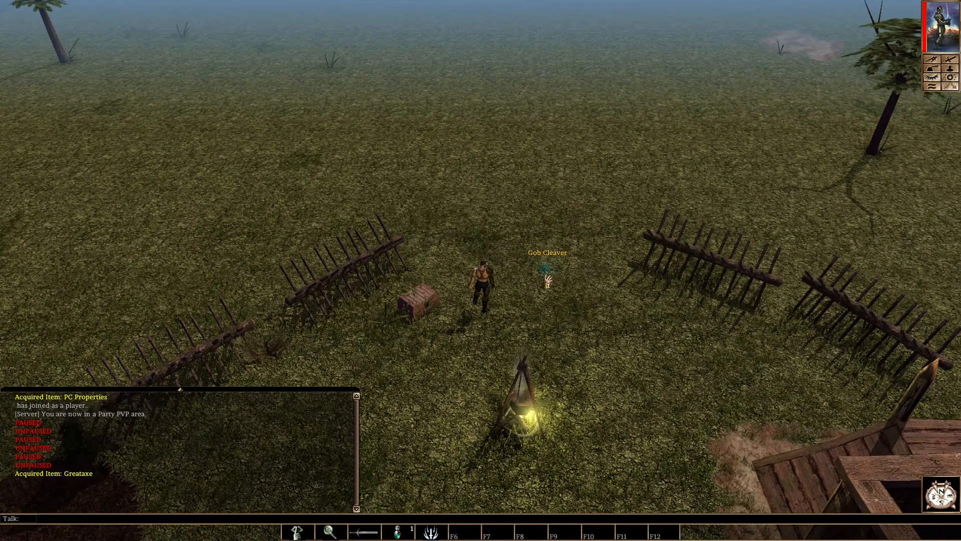
scroll(551, 282, "up", 4)
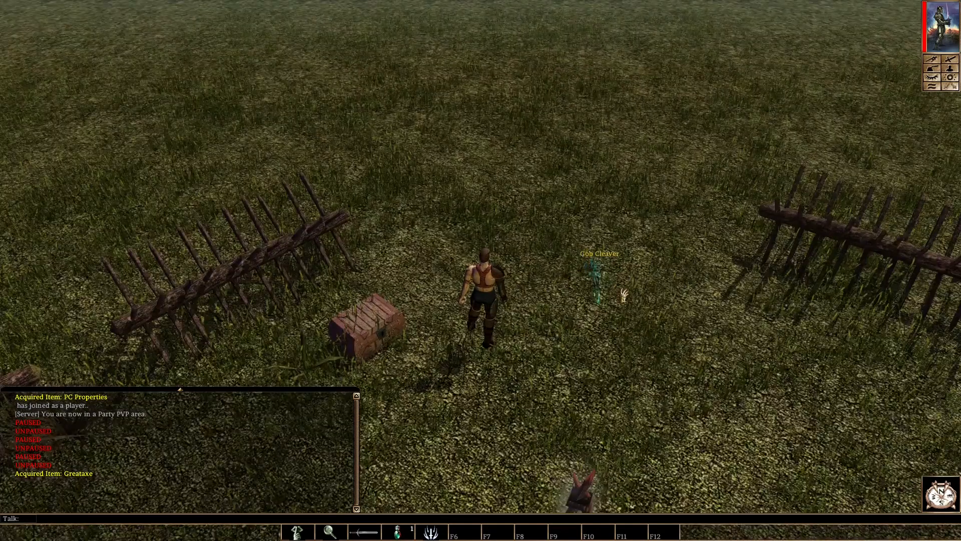
scroll(624, 295, "up", 2)
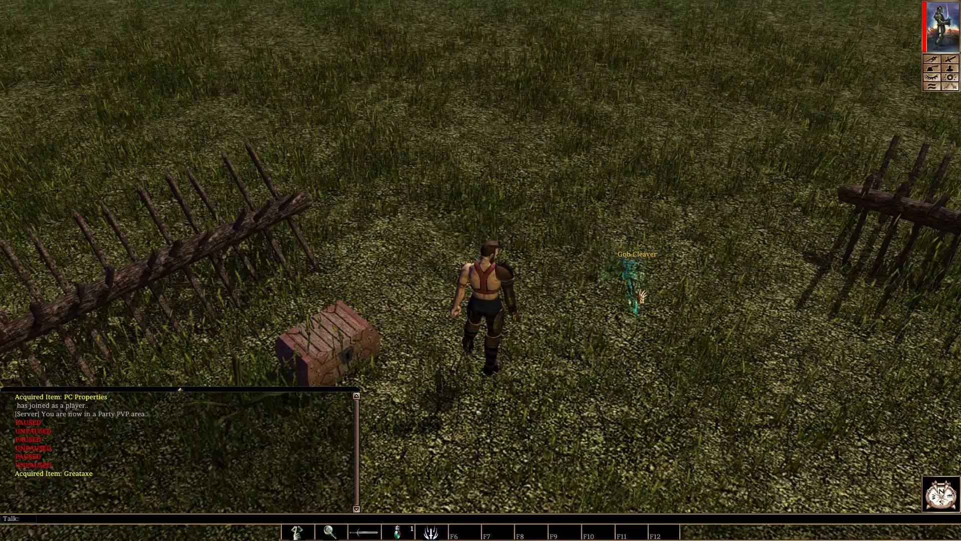
left_click(642, 297)
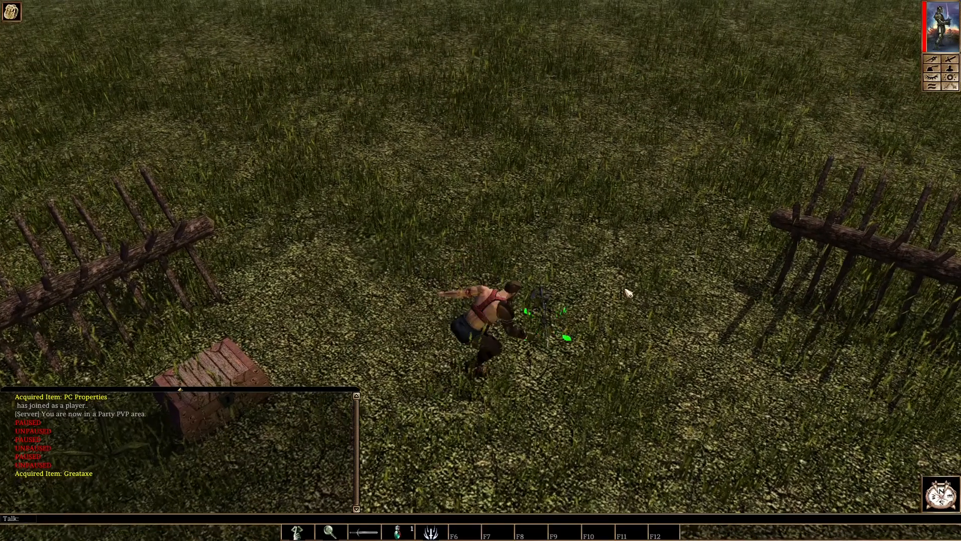
Open the character's inventory and examine the unidentified greataxe's description
key("i")
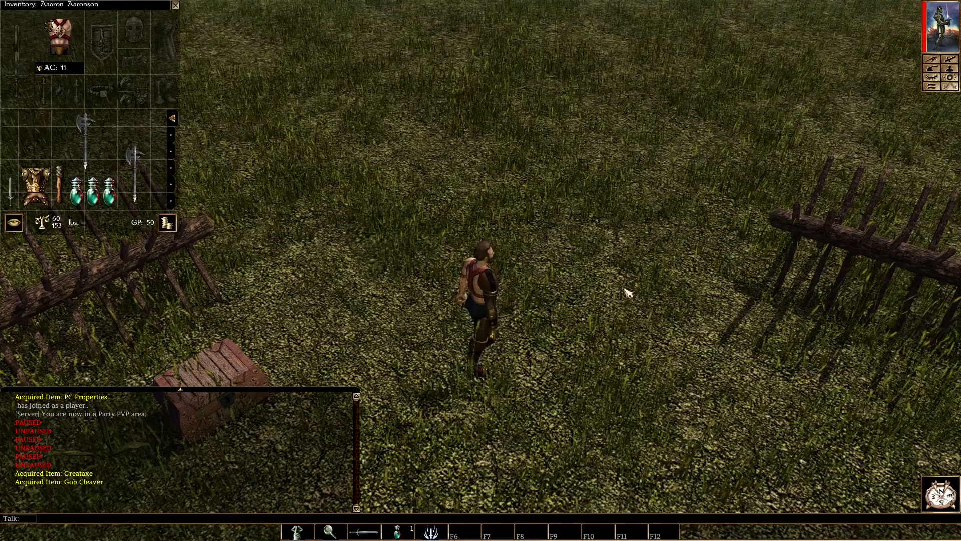
right_click(125, 174)
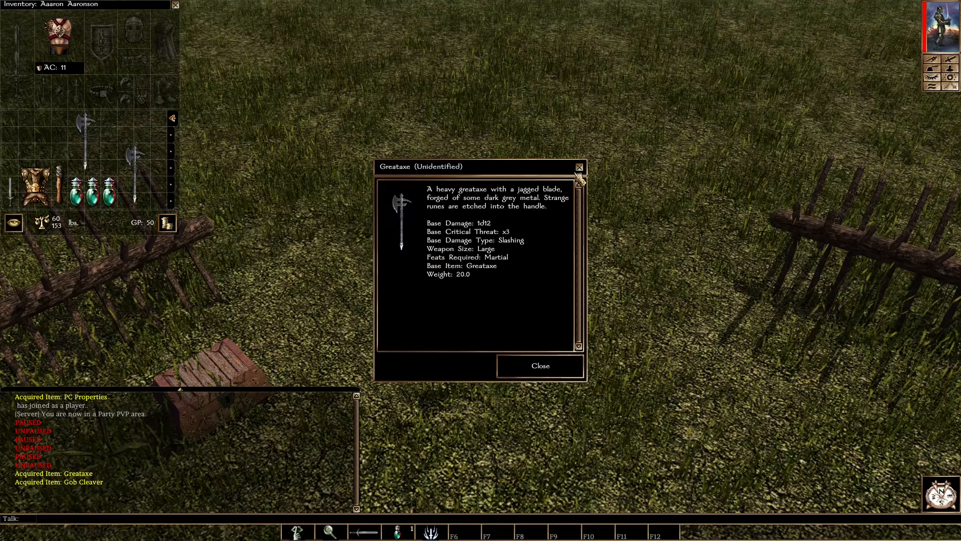
Examine the identified Gob Cleaver's description in the inventory and close the inventory
left_click(579, 167)
right_click(86, 142)
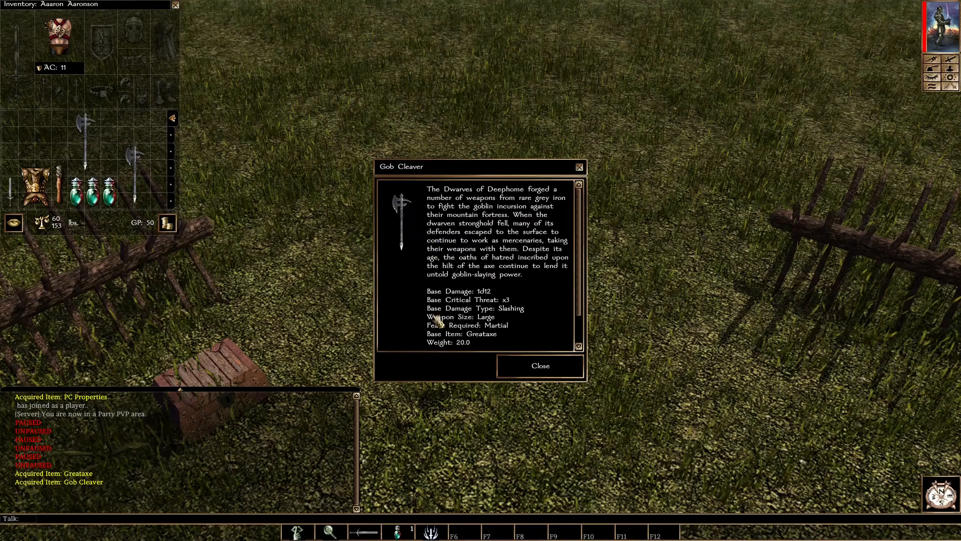
left_click(560, 369)
left_click(175, 5)
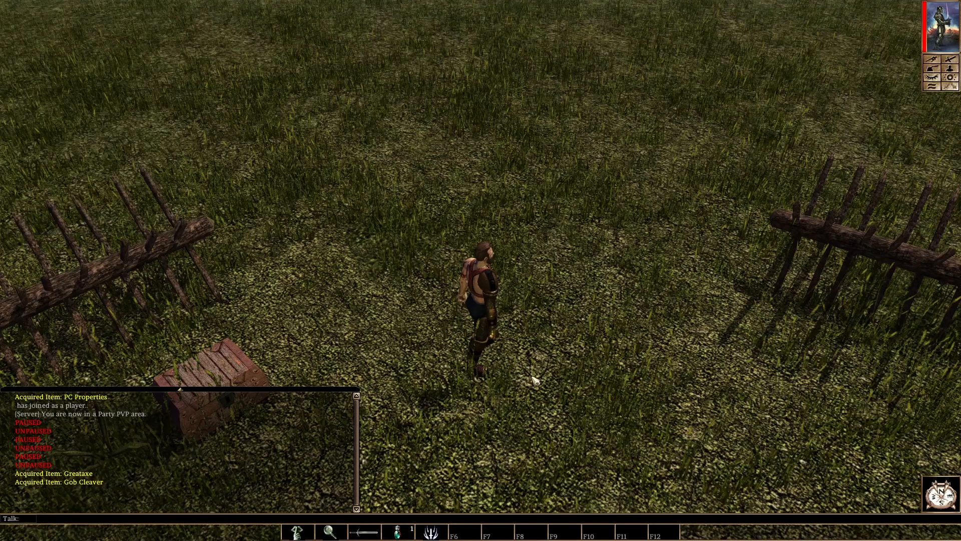
Move the character around the clearing and use the chest beside the barricade
left_click(501, 436)
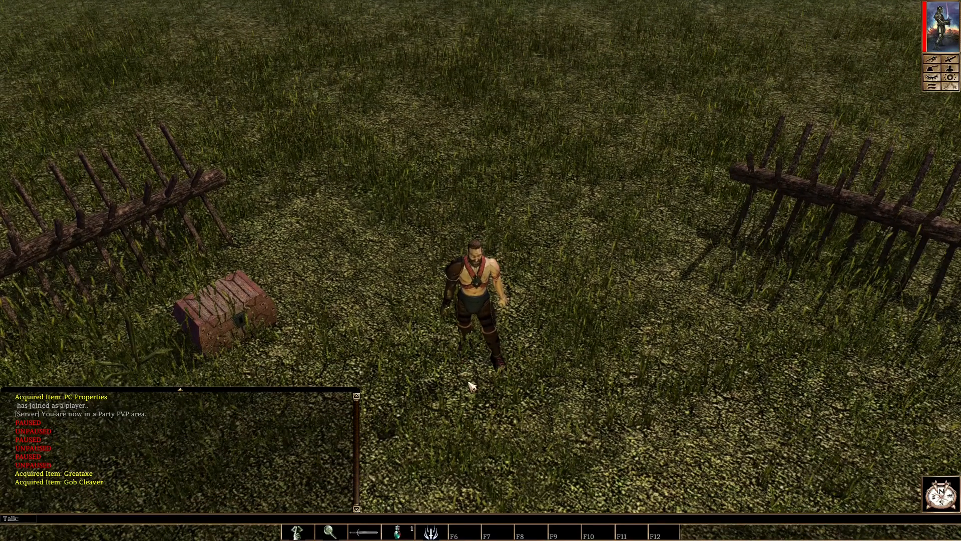
scroll(485, 356, "up", 1)
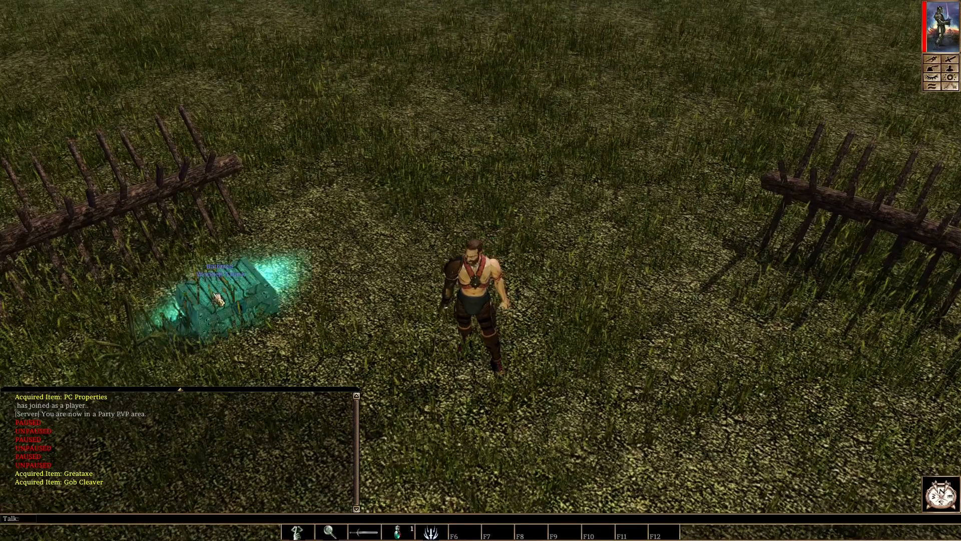
left_click(220, 303)
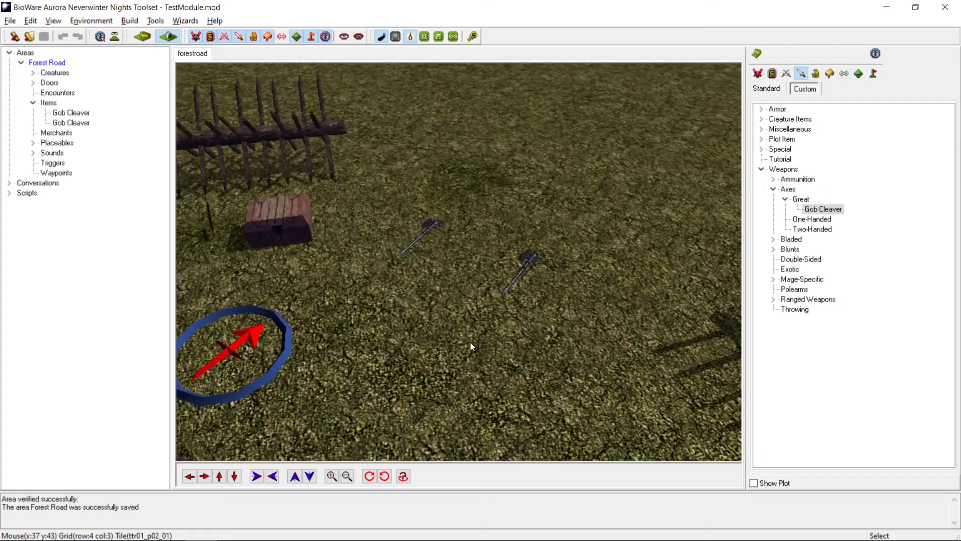
Back in the Aurora toolset, place the custom Chieftain Rotjaw bugbear near the two greataxes, rotate him and shift him slightly away from them
scroll(471, 337, "down", 5)
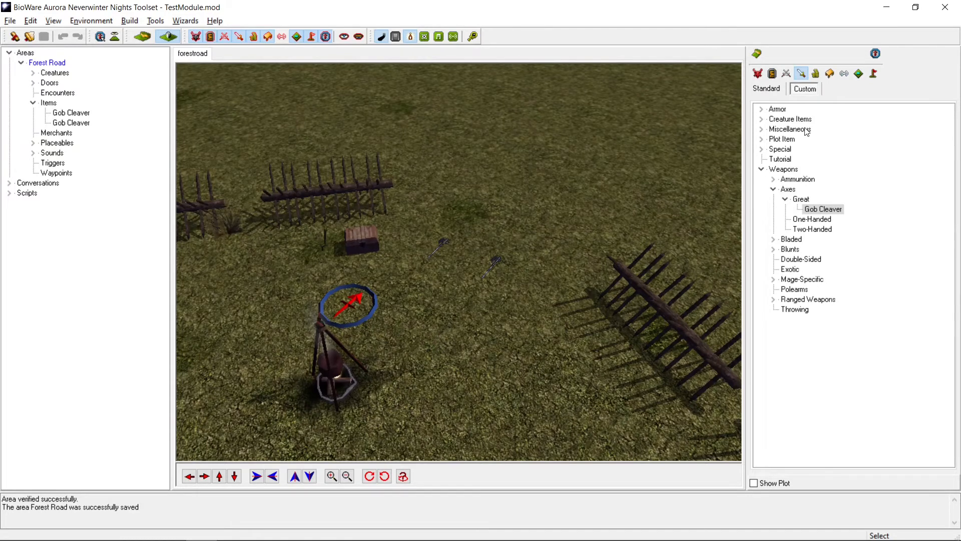
scroll(776, 100, "up", 5)
scroll(637, 221, "down", 4)
scroll(601, 228, "down", 3)
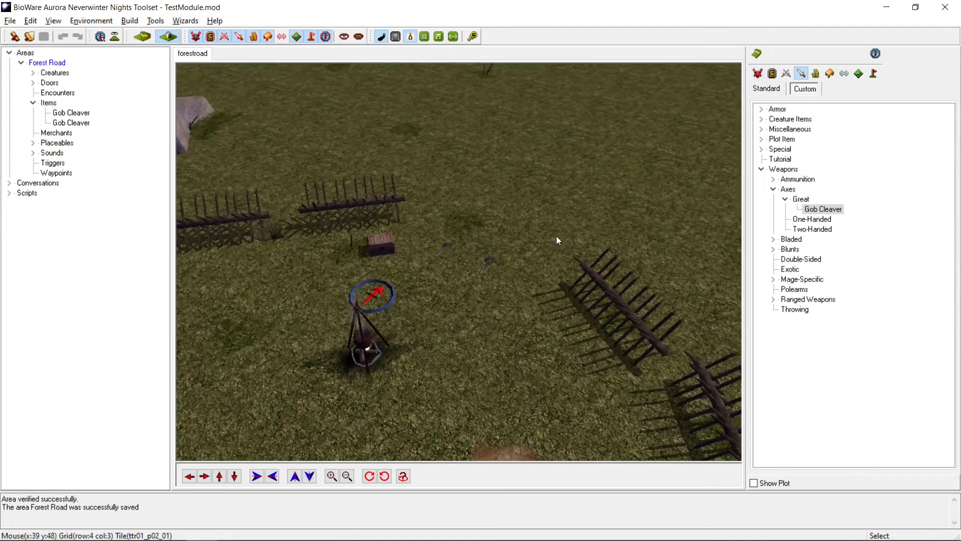
left_click(758, 74)
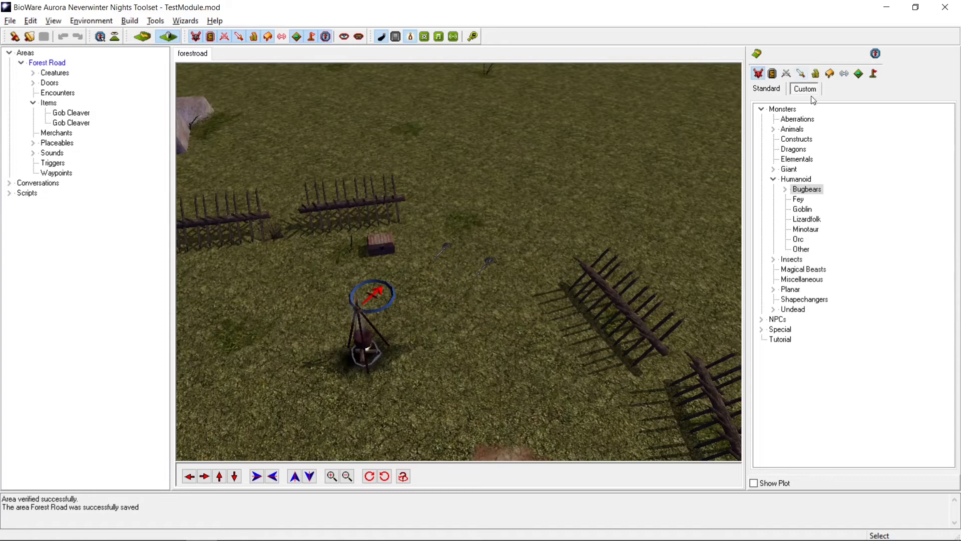
left_click(785, 191)
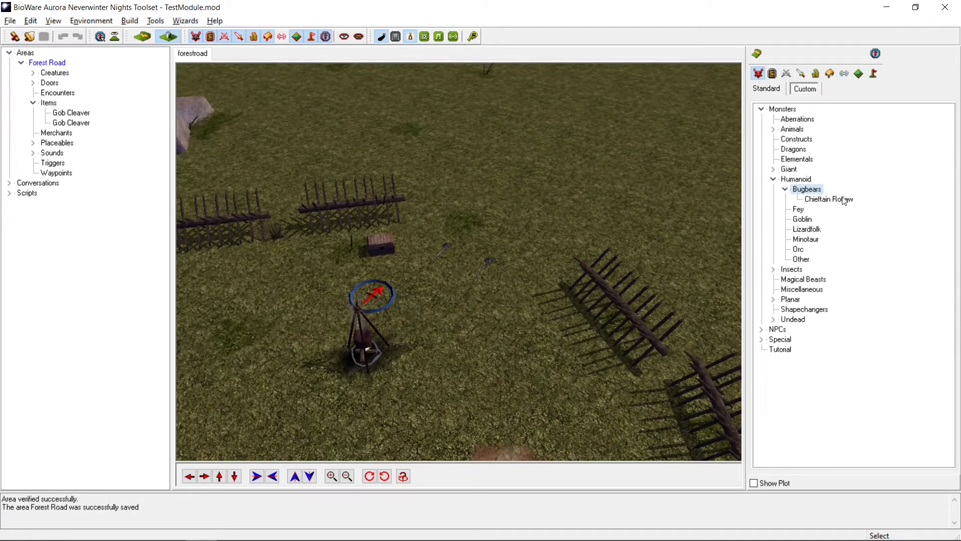
left_click(829, 199)
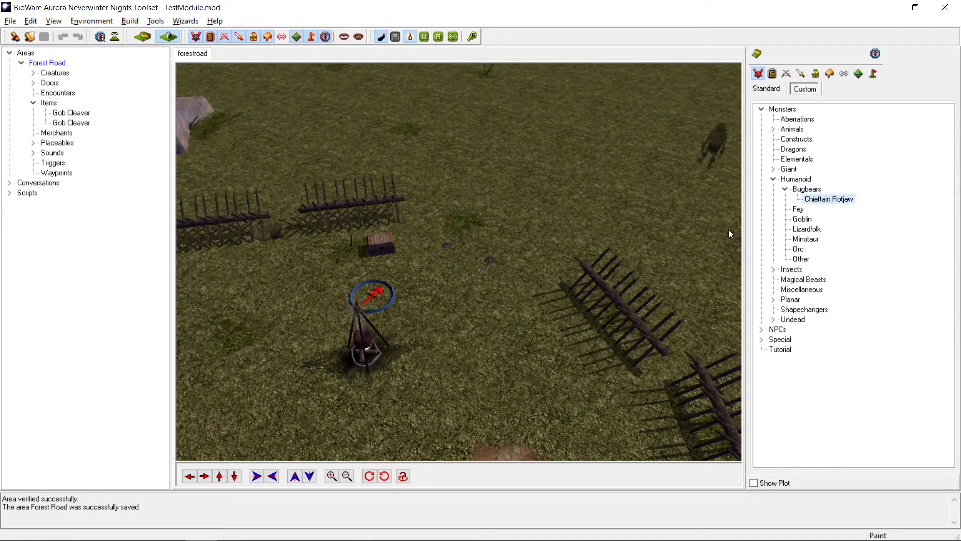
scroll(480, 306, "up", 3)
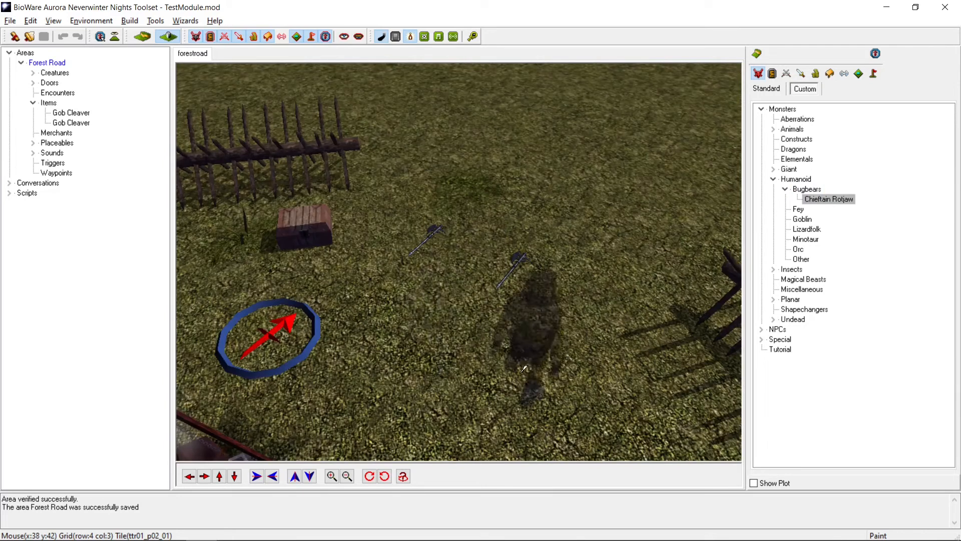
left_click(471, 244)
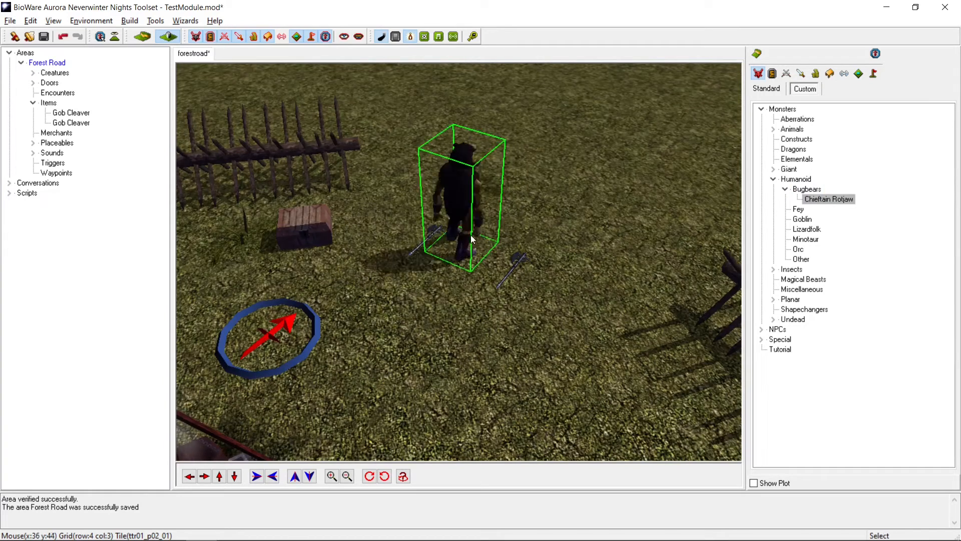
right_click_drag(470, 211, 463, 212)
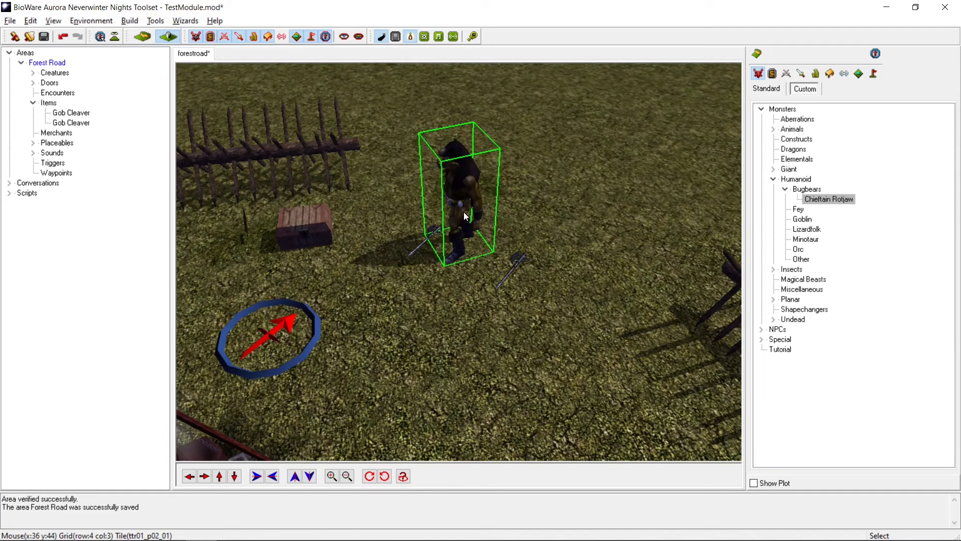
left_click_drag(464, 212, 490, 200)
Delete both Gob Cleaver greataxes lying on the ground near the chieftain
left_click(424, 242)
key("Delete")
left_click(519, 262)
key("Delete")
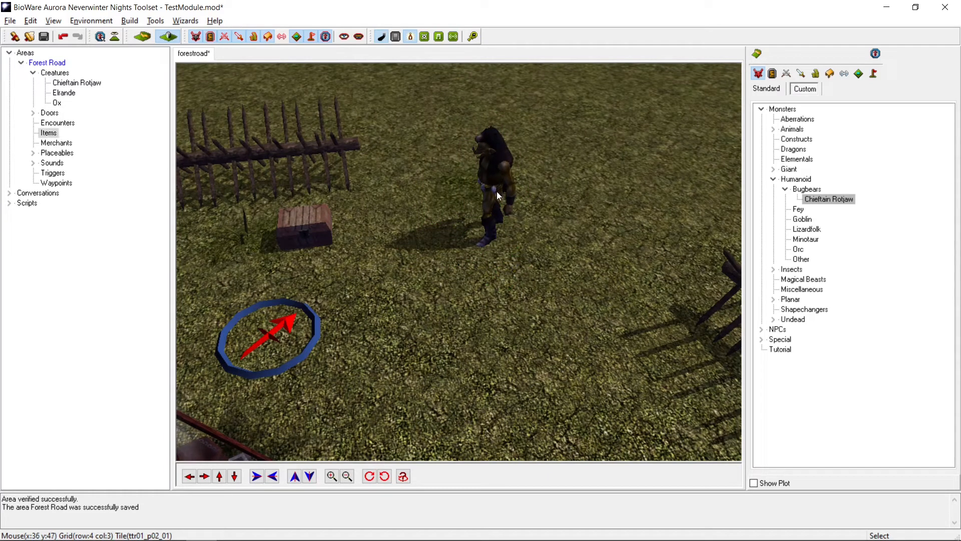
Equip the placed Chieftain Rotjaw with the custom Gob Cleaver as primary weapon, adding the Weapon Proficiency (martial) feat, and accept his properties
right_click(490, 173)
left_click(568, 303)
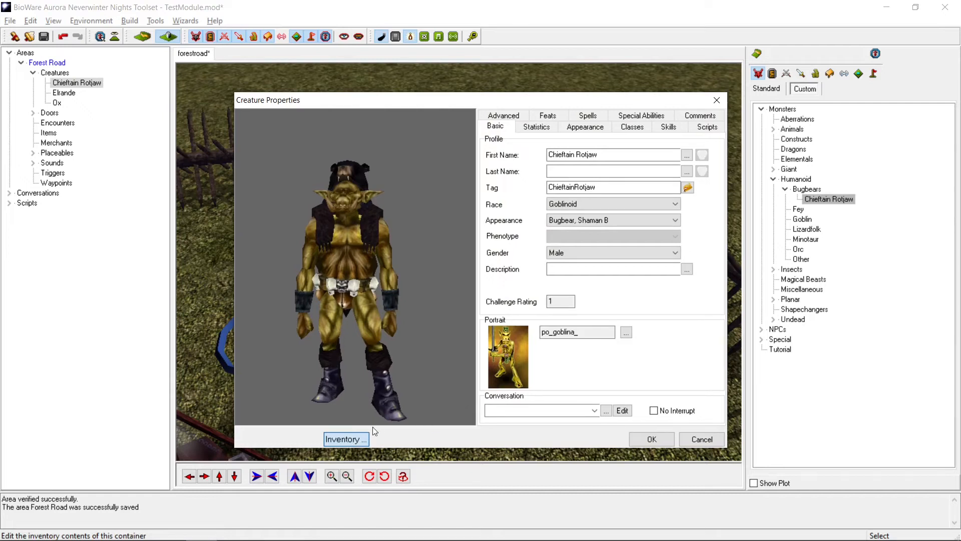
left_click(352, 438)
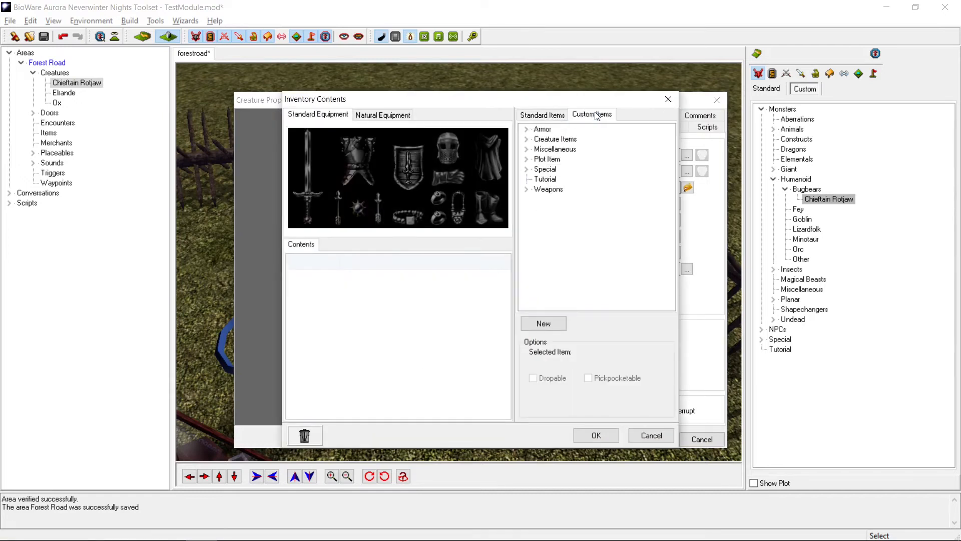
left_click(527, 188)
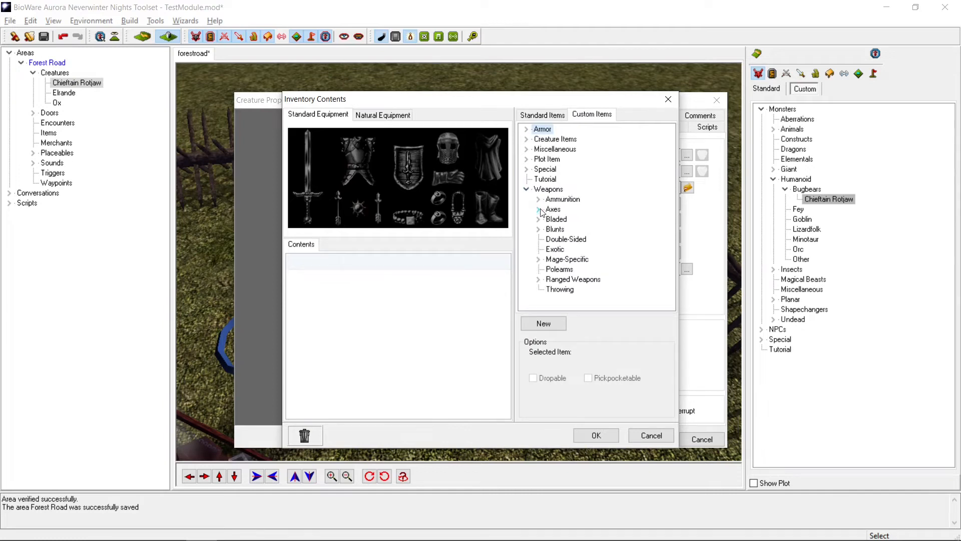
left_click(539, 208)
left_click(550, 218)
left_click_drag(588, 228, 464, 225)
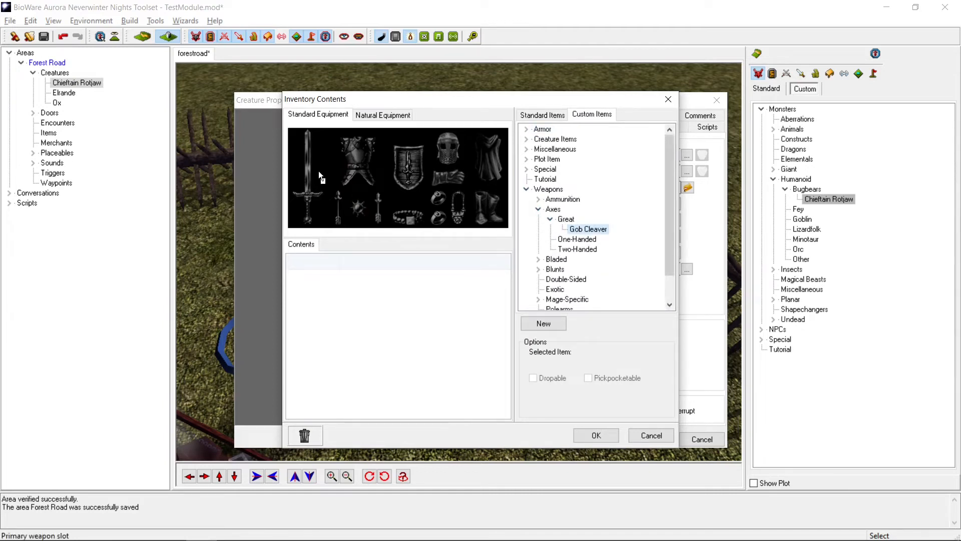
left_click_drag(318, 171, 310, 169)
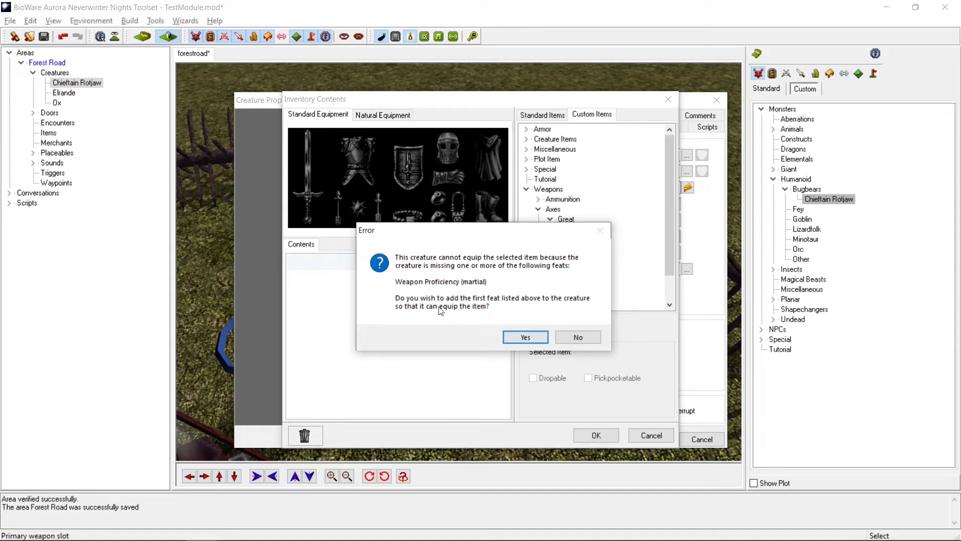
left_click(532, 339)
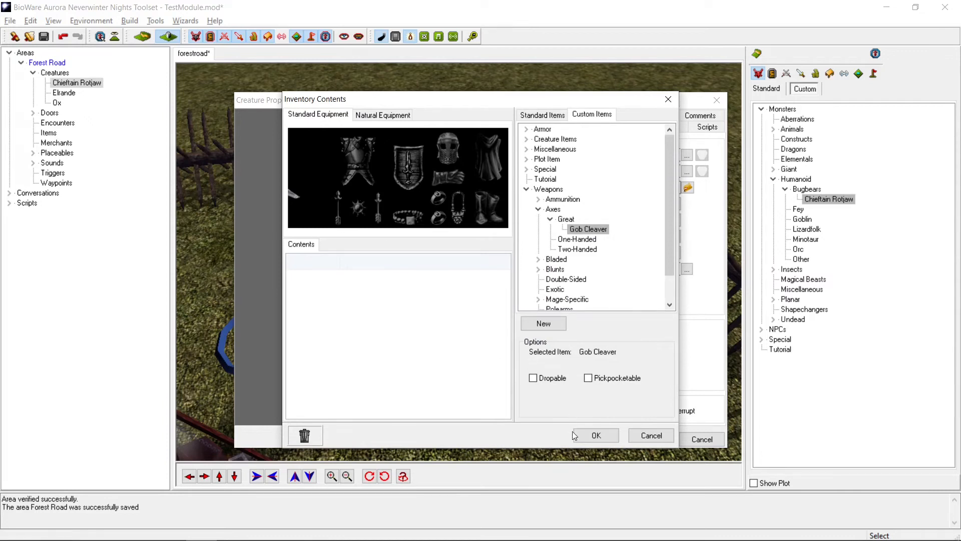
left_click(590, 435)
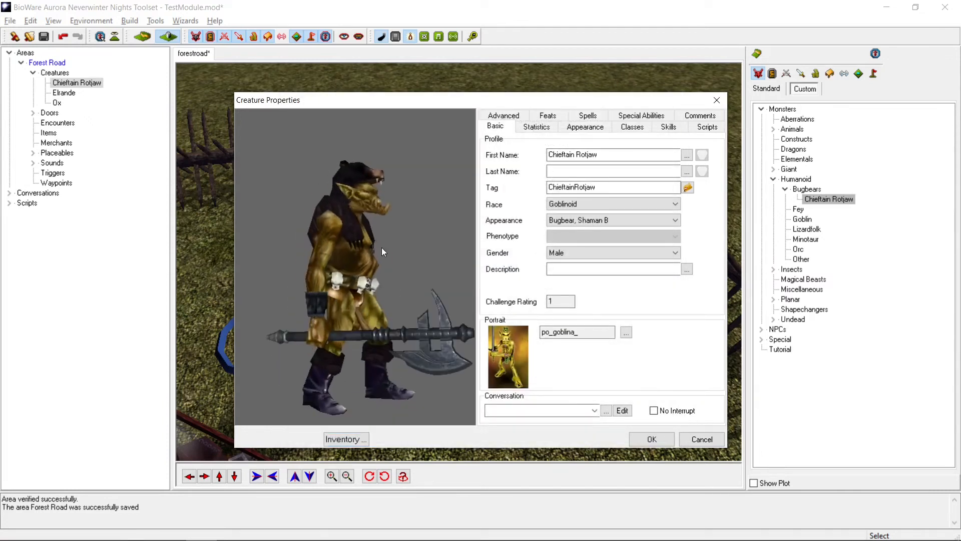
left_click_drag(378, 258, 421, 247)
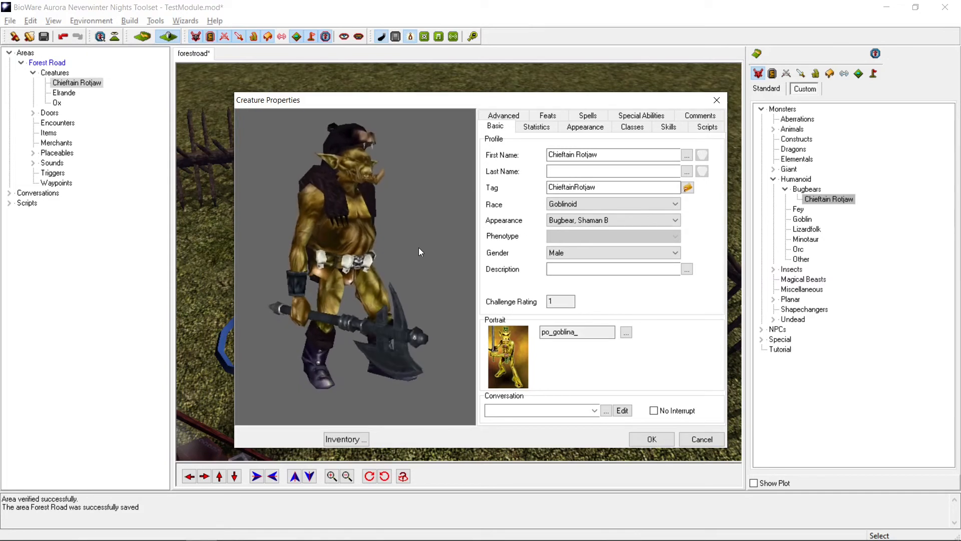
left_click(653, 439)
Move the placed Chieftain Rotjaw closer to the campfire
left_click(514, 335)
scroll(529, 333, "up", 3)
mouse_move(529, 332)
middle_mouse_down()
mouse_move(540, 331)
mouse_move(517, 323)
middle_mouse_up()
scroll(527, 314, "down", 5)
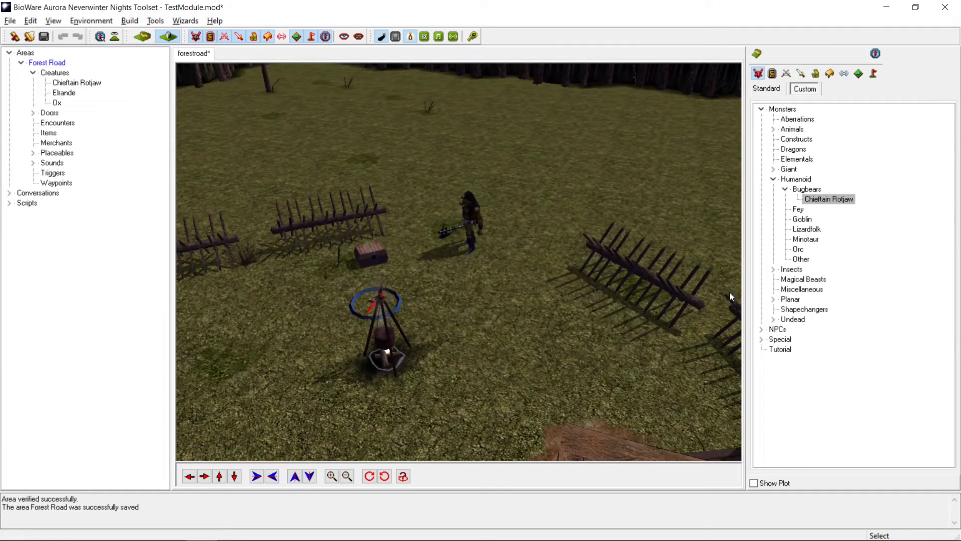
left_click_drag(467, 223, 486, 272)
middle_click_drag(494, 361, 520, 353)
middle_click_drag(573, 328, 576, 327)
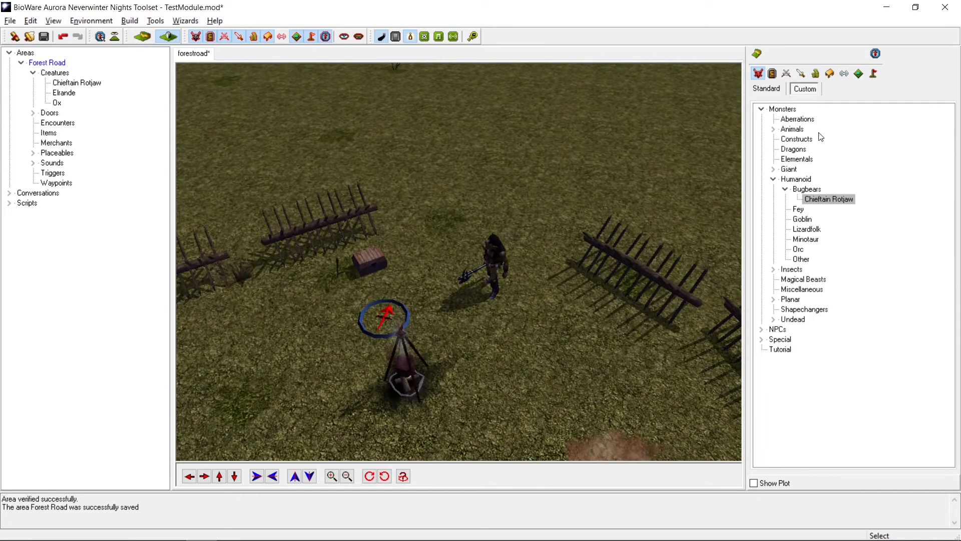
Open the creature properties of the first standard Goblin in the Humanoid monsters category
left_click(768, 90)
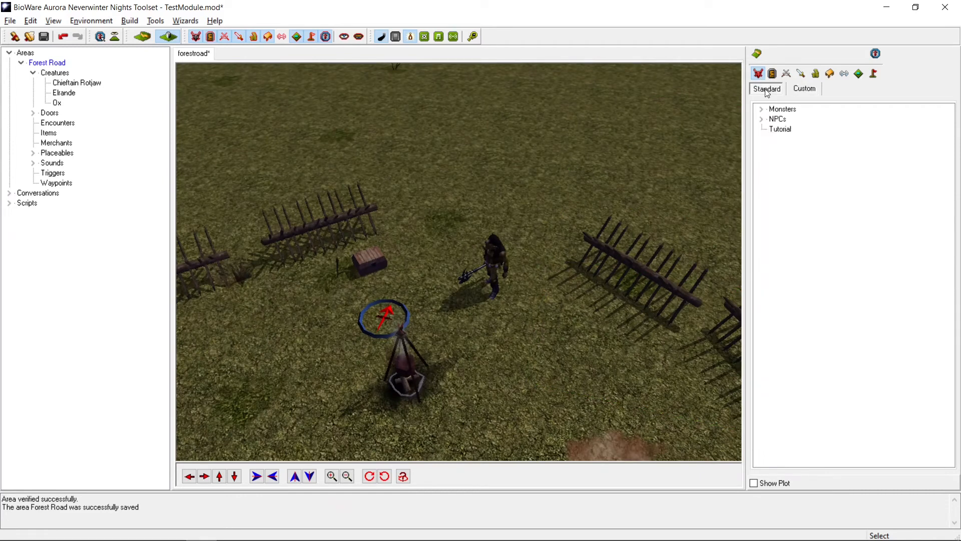
left_click(761, 109)
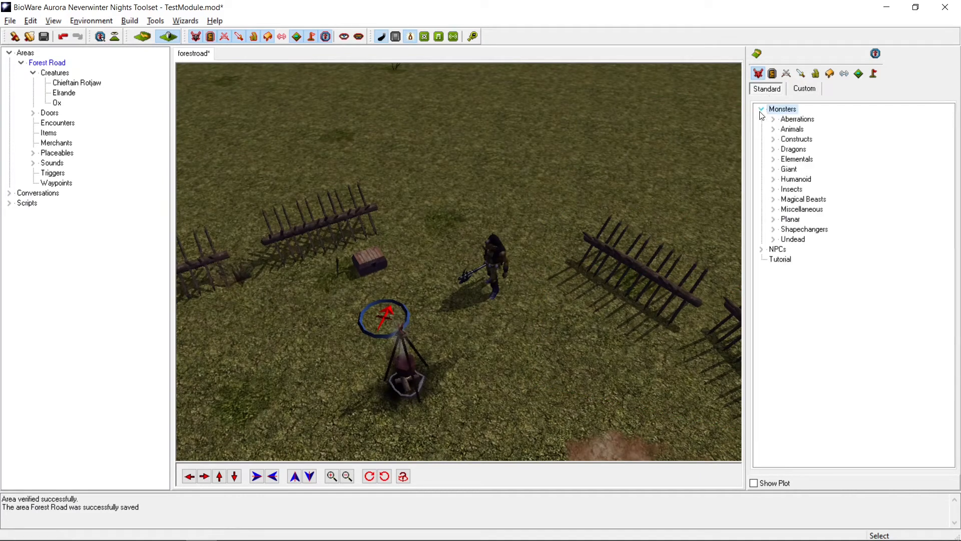
left_click(774, 179)
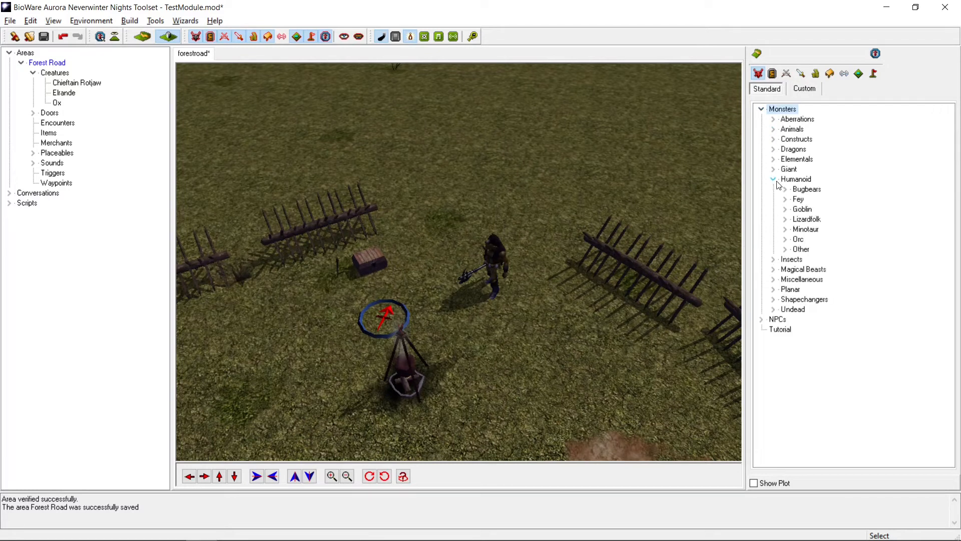
left_click(785, 210)
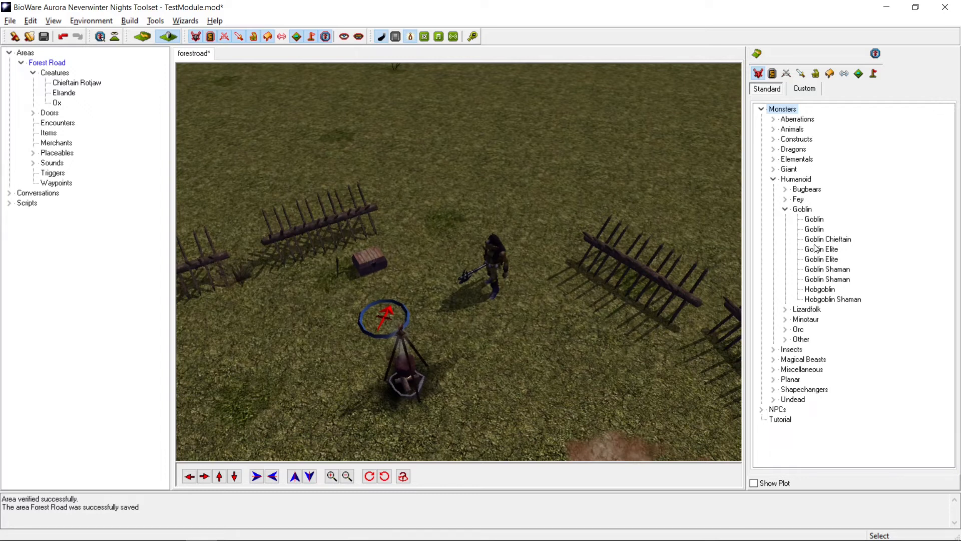
scroll(506, 360, "down", 5)
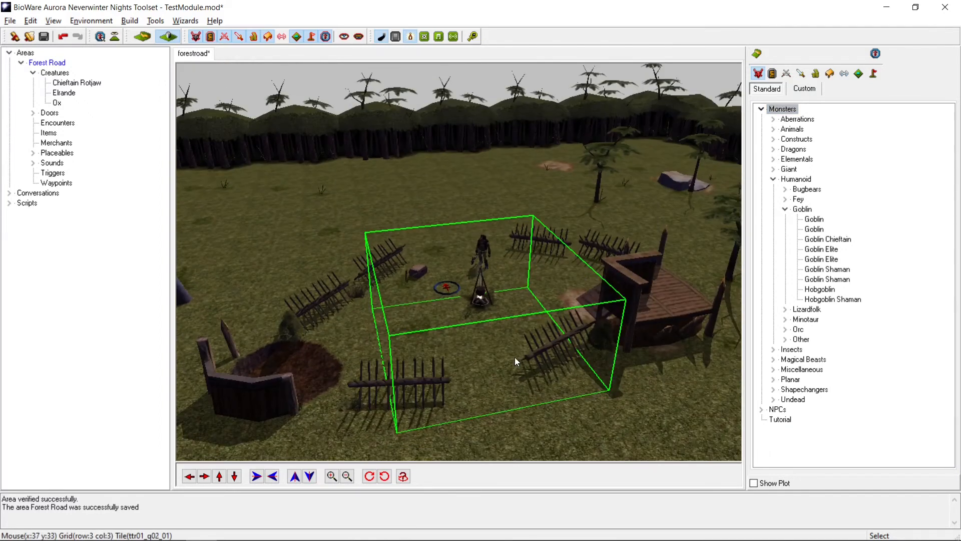
scroll(518, 354, "up", 5)
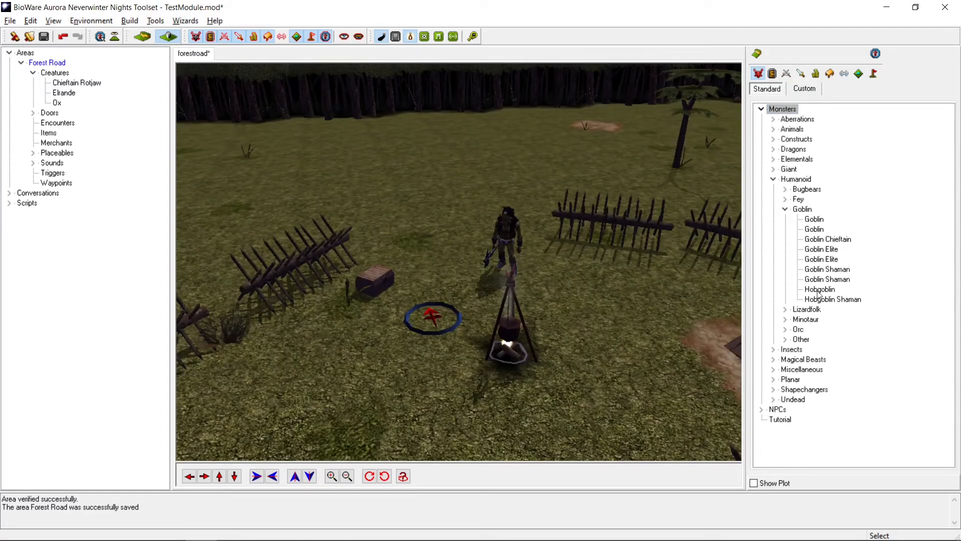
left_click(814, 221)
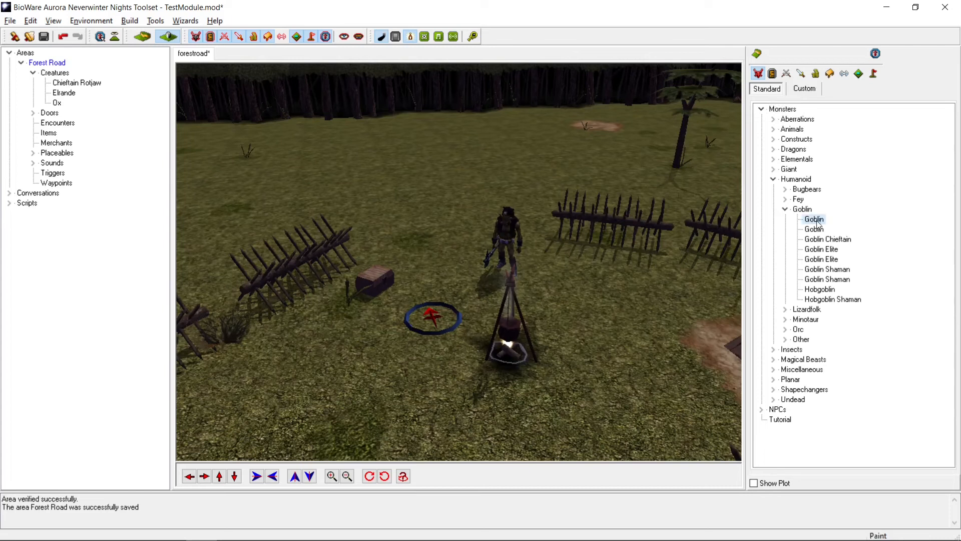
right_click(814, 221)
left_click(851, 229)
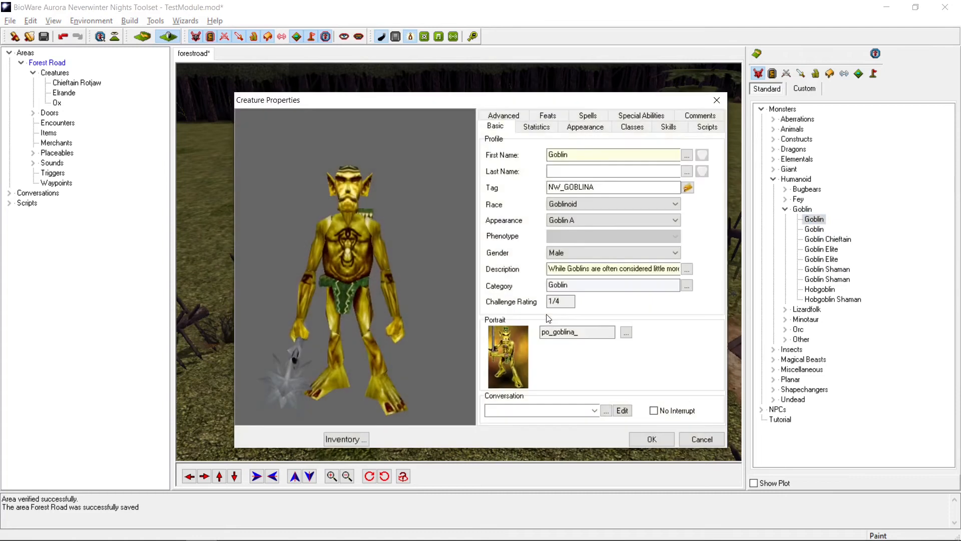
Examine the goblin's model, challenge rating and ability scores in its creature properties
middle_click_drag(382, 289, 411, 274)
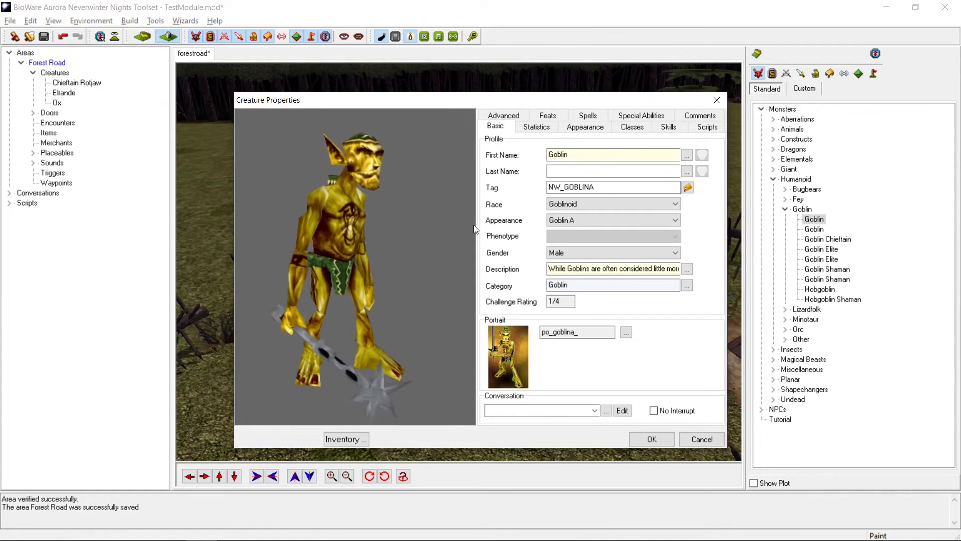
left_click_drag(561, 302, 547, 302)
left_click(564, 302)
left_click(537, 127)
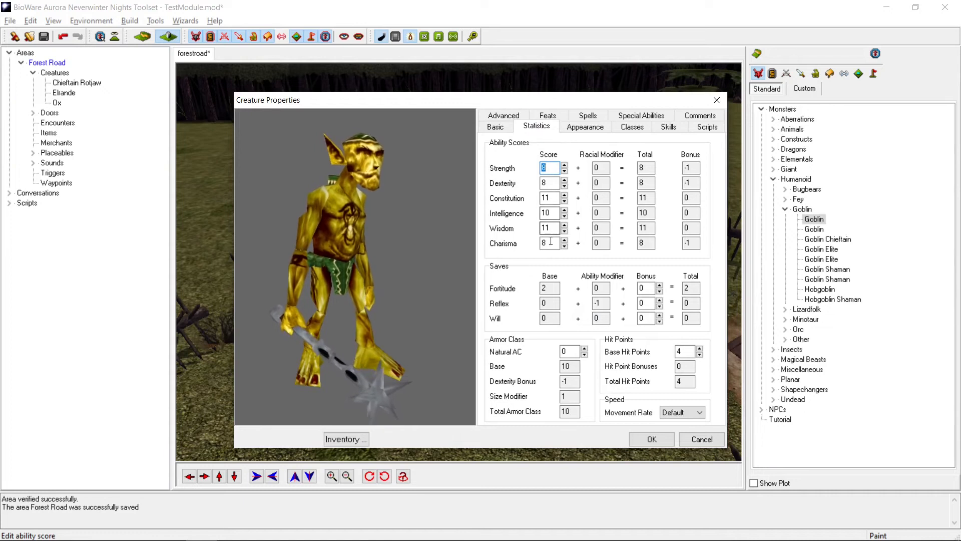
left_click(554, 166)
left_click(553, 215)
left_click(552, 229)
left_click(553, 213)
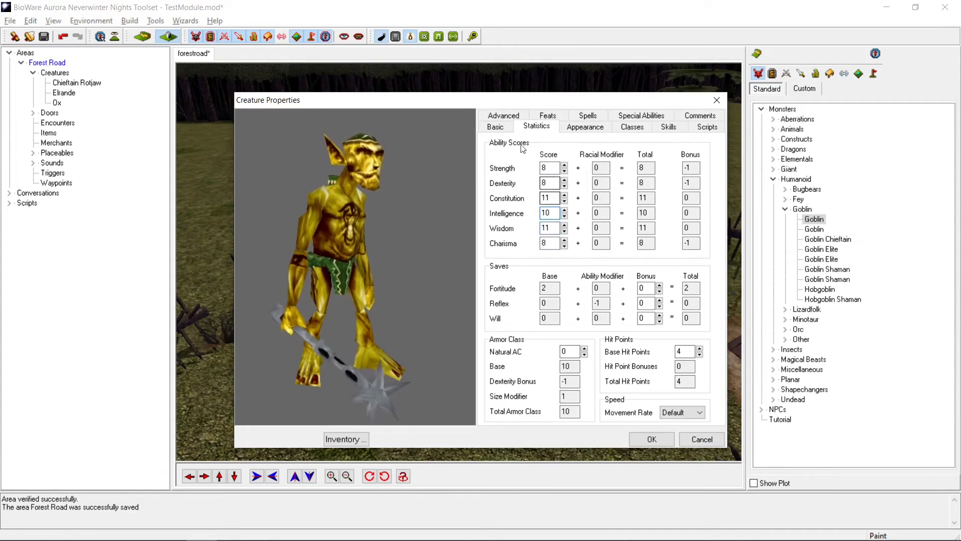
Assign the standard goblin to the Goblin Tribe faction and set its first name to Basher
left_click(509, 118)
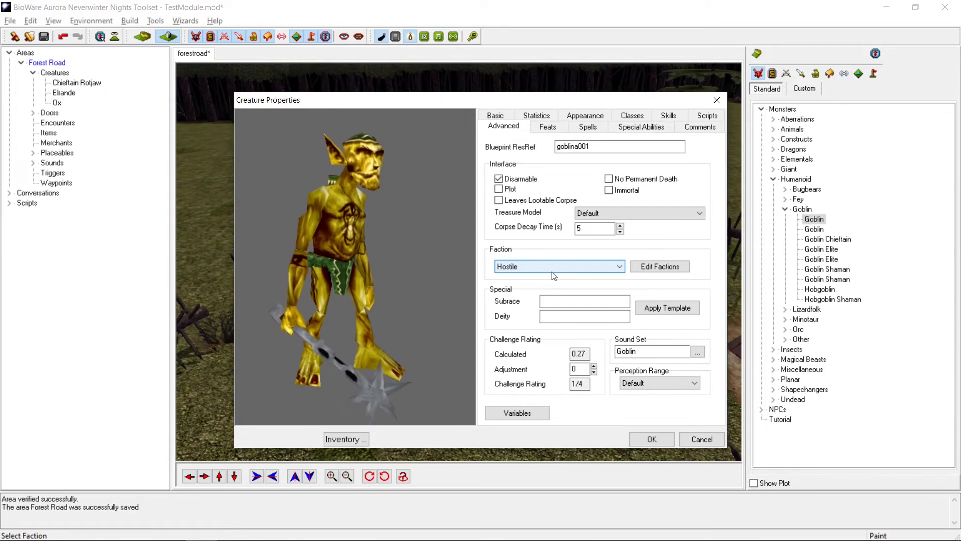
left_click(569, 269)
left_click(557, 307)
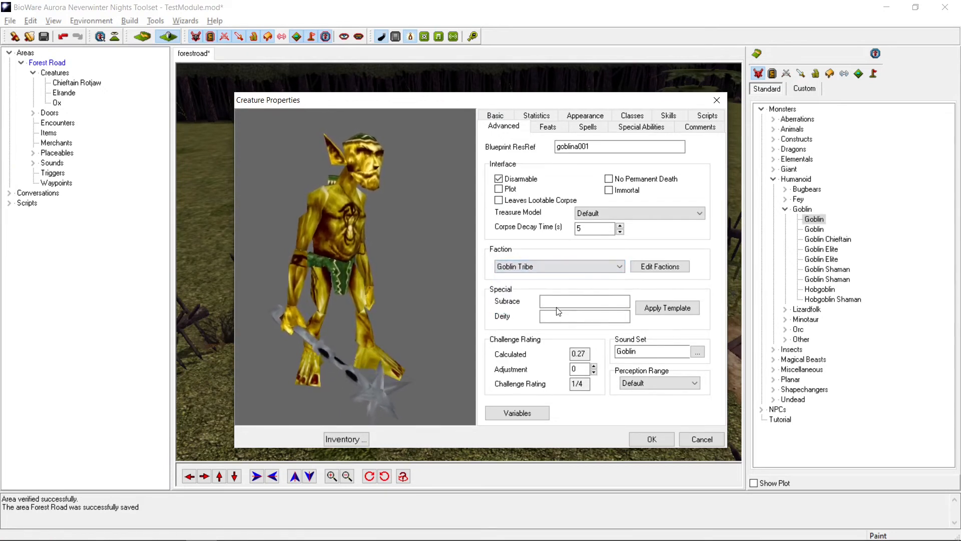
left_click(495, 115)
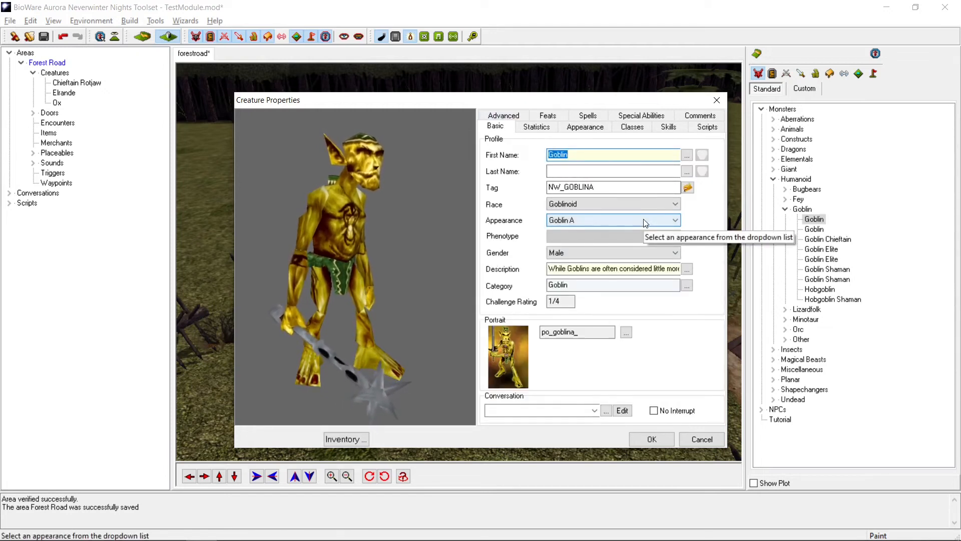
type("Basher")
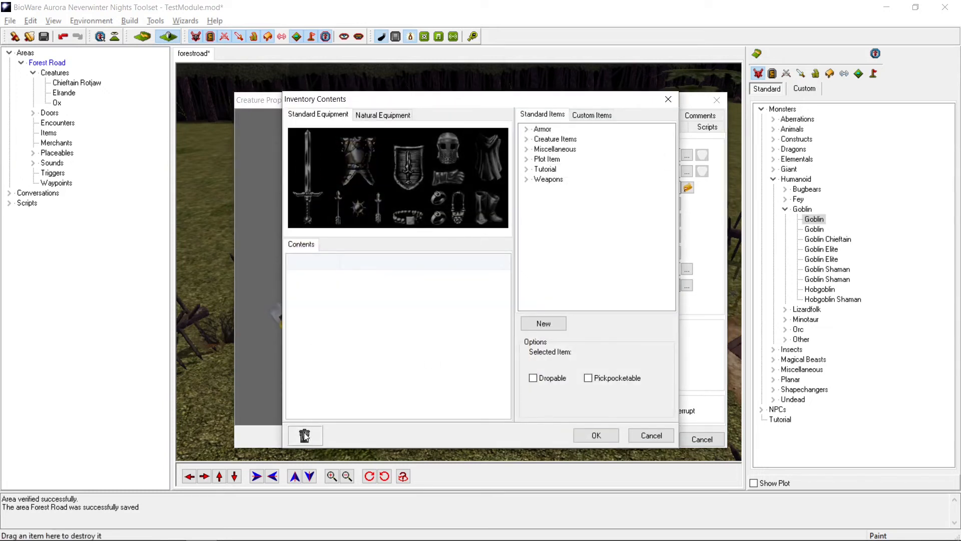
Equip Basher with a standard club as primary weapon, then accept the inventory and creature properties
left_click(524, 129)
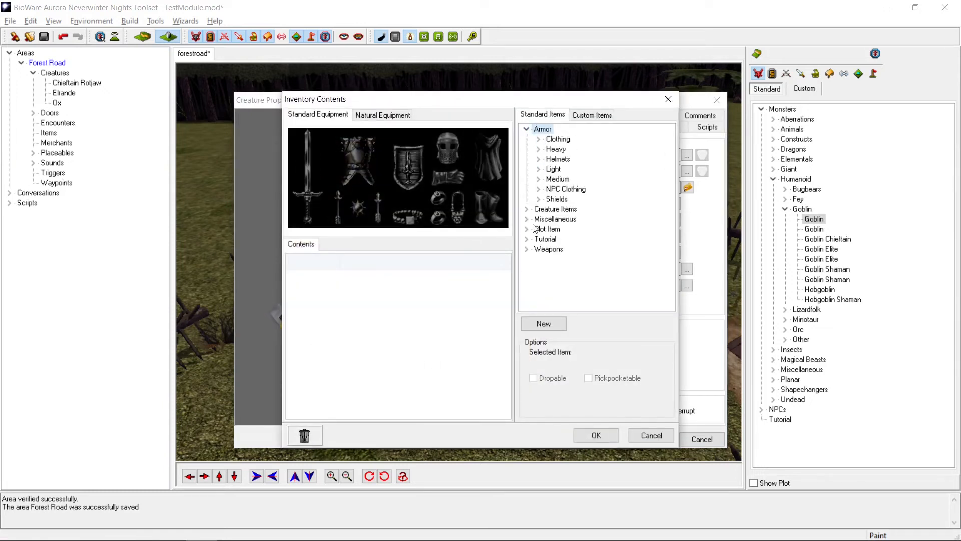
left_click(526, 249)
left_click(539, 240)
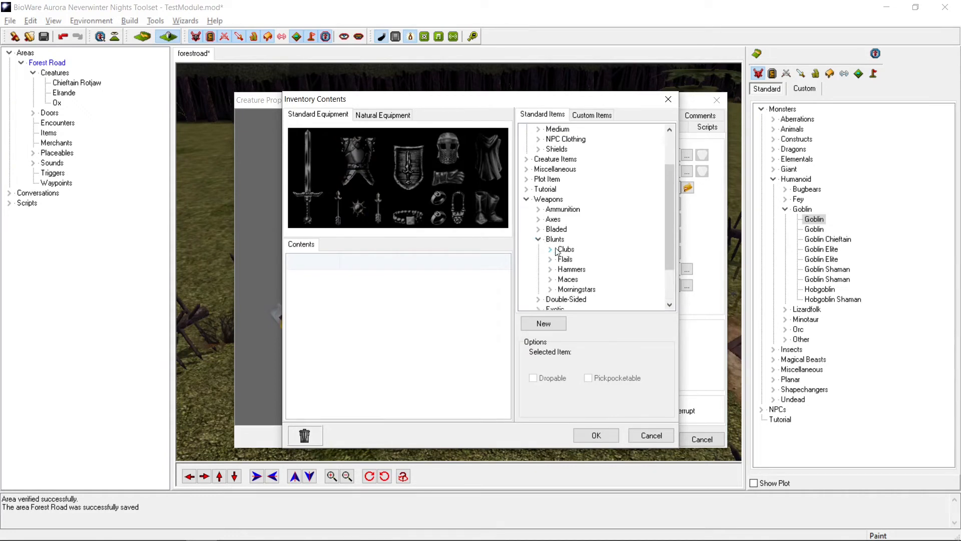
left_click(551, 250)
left_click_drag(574, 139, 306, 170)
left_click(594, 434)
left_click(650, 437)
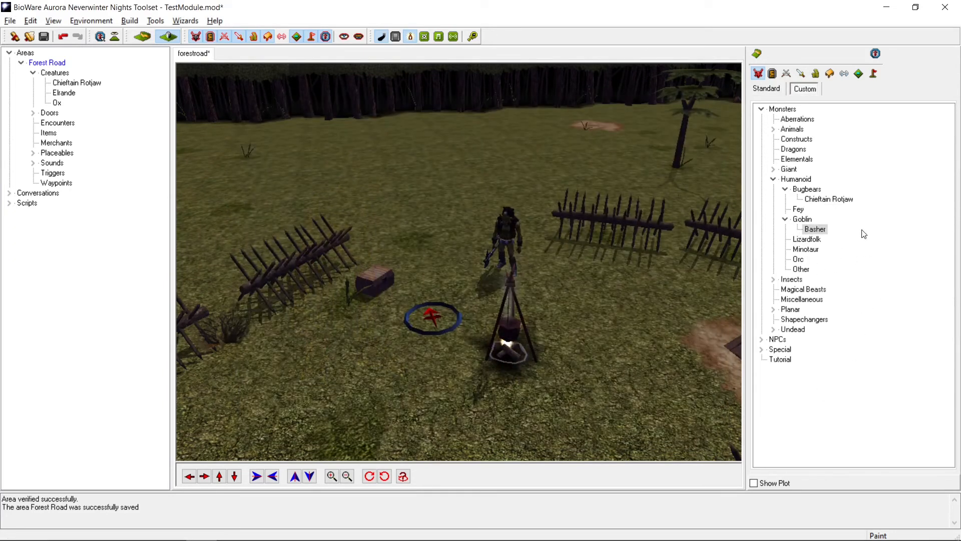
Place the custom Basher goblin beside the campfire, on the side facing the wooden platform's ramp
left_click(385, 386)
left_click_drag(386, 387, 627, 341)
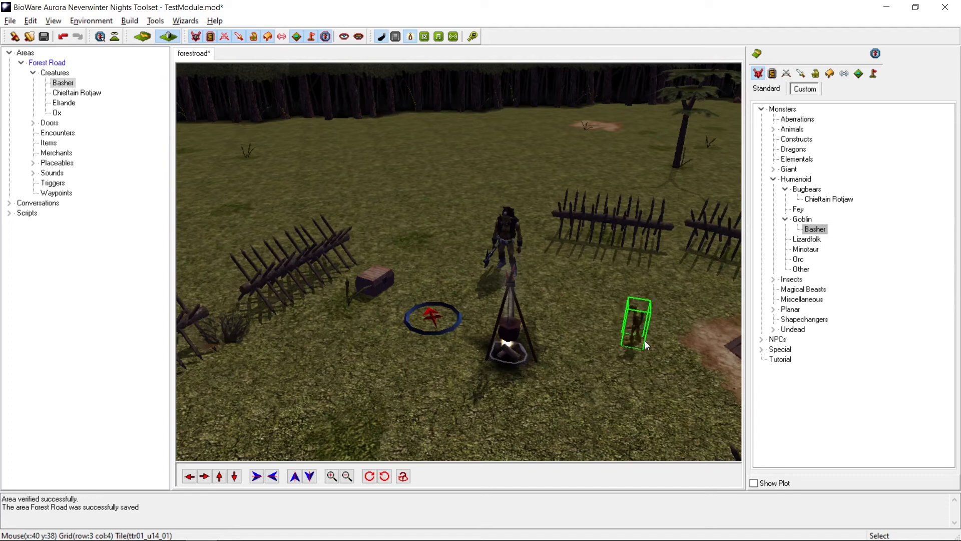
left_click(608, 417)
left_click_drag(606, 418, 545, 288, "ctrl")
right_click_drag(544, 288, 590, 304, "ctrl")
left_click_drag(524, 224, 543, 220)
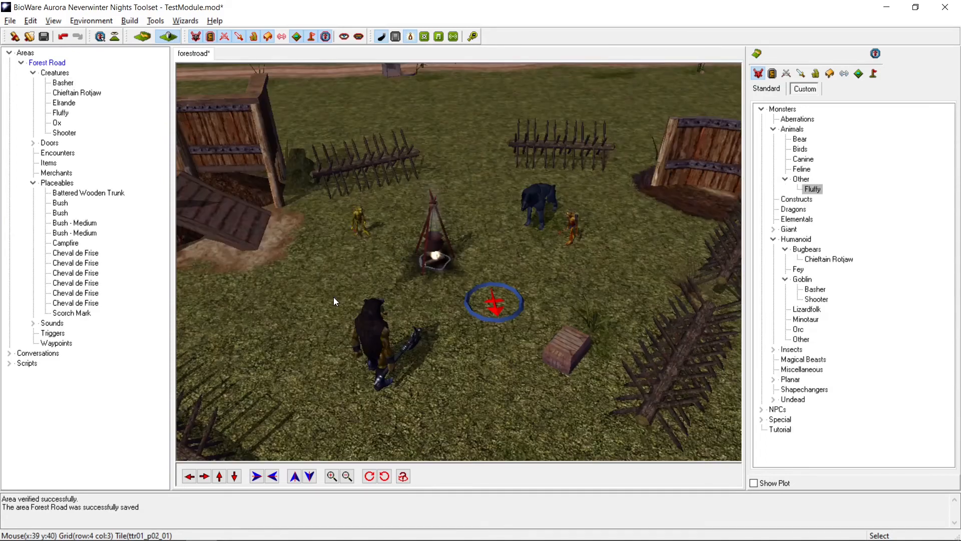
Examine the placed Basher's model and ability scores in its creature properties, then discard the dialog
right_click_drag(511, 245, 679, 252, "ctrl")
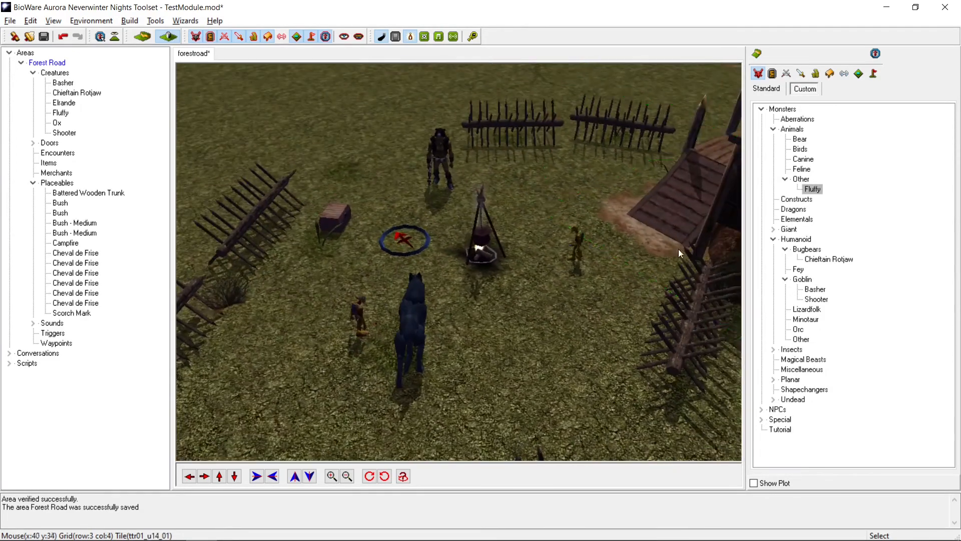
right_click(575, 239)
left_click(614, 374)
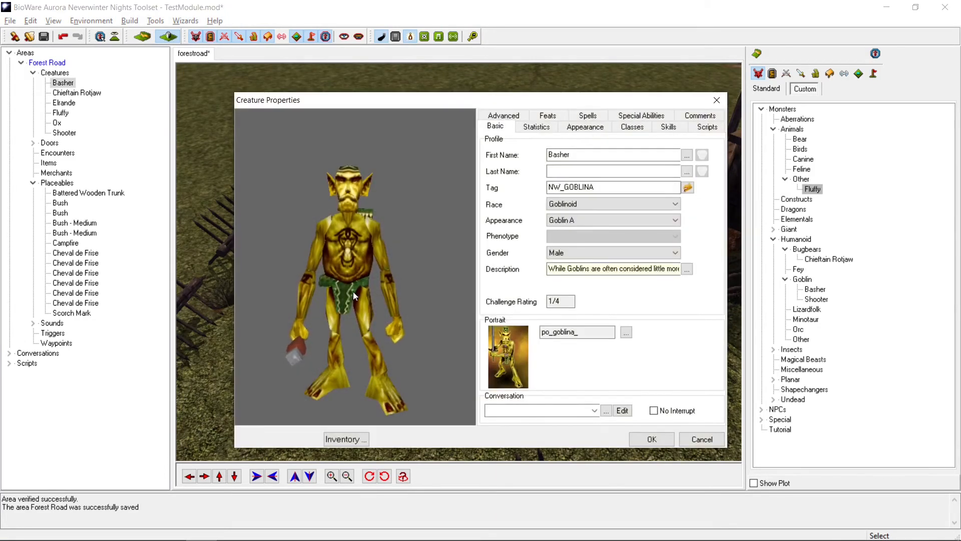
middle_click_drag(353, 291, 423, 269)
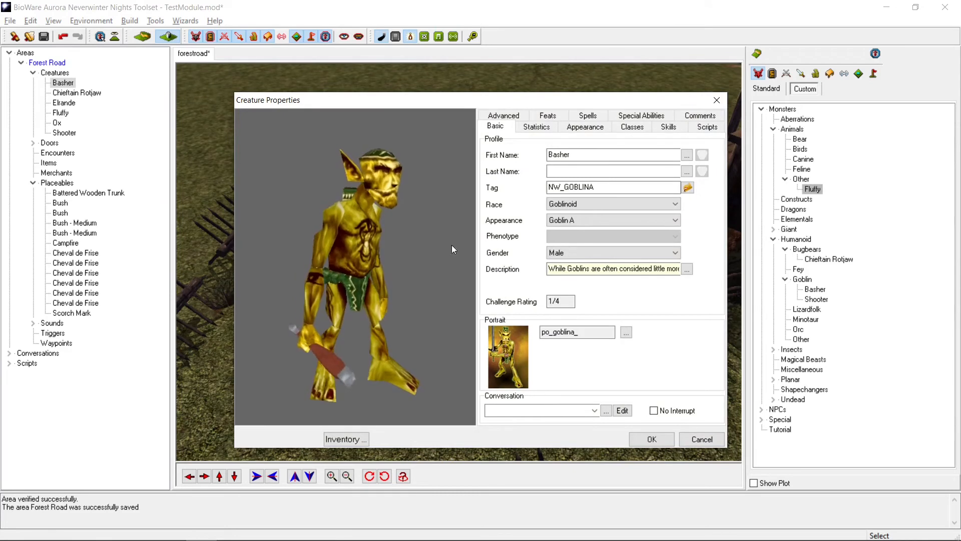
left_click(536, 131)
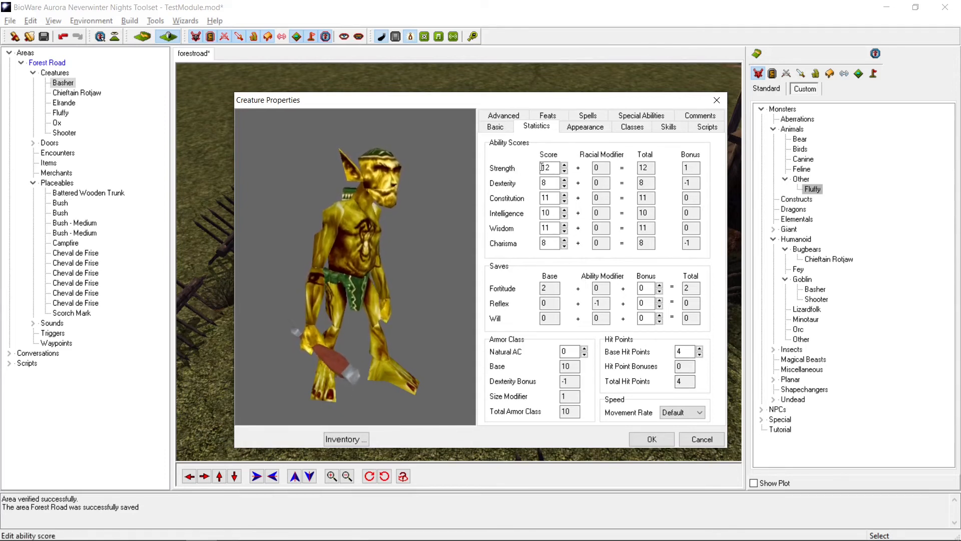
left_click(702, 440)
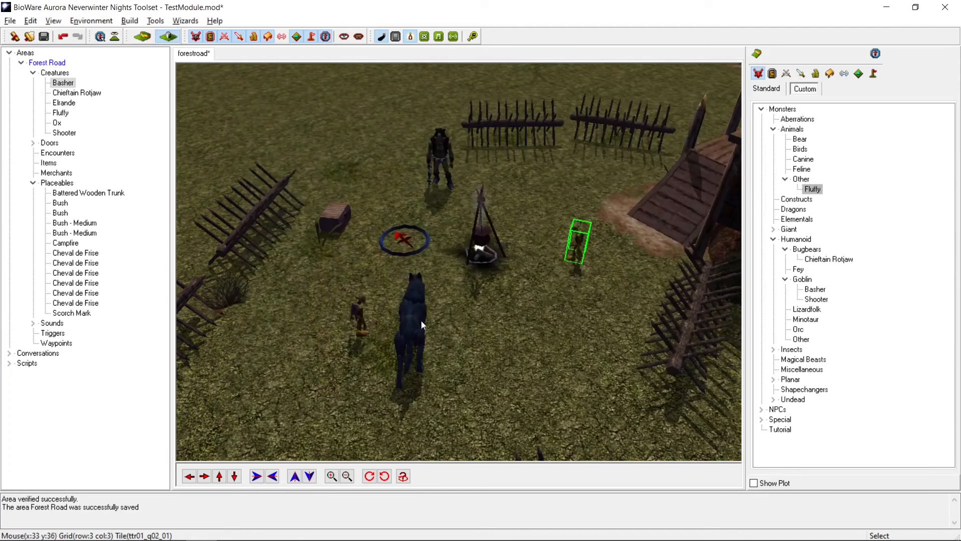
Examine the placed Shooter goblin's model, basic profile and ability scores in its creature properties
left_click(357, 314)
middle_click_drag(492, 335, 600, 309)
right_click(586, 245)
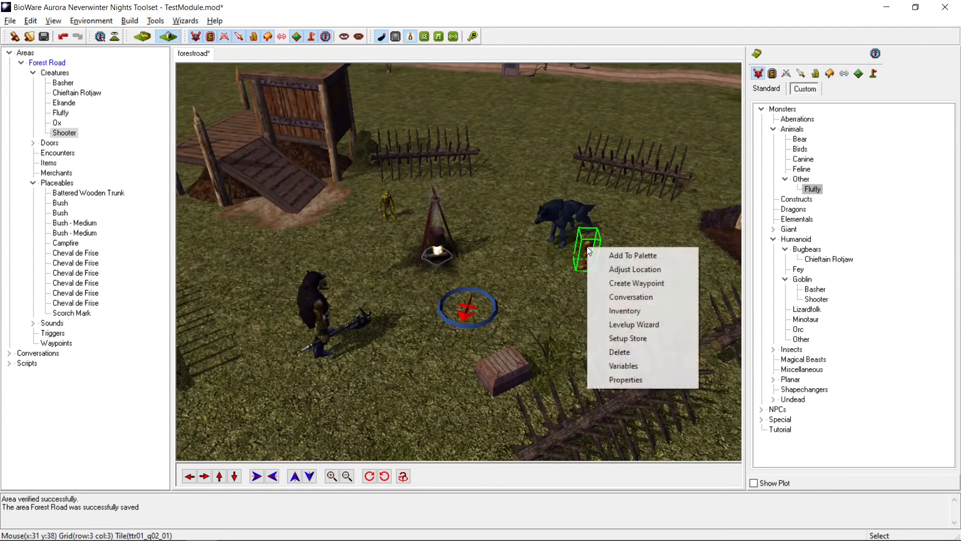
left_click(627, 379)
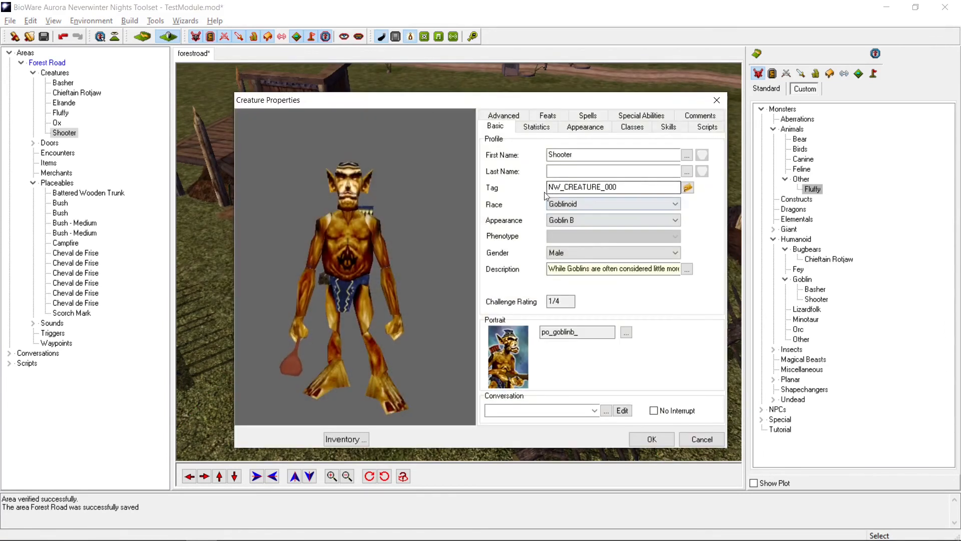
left_click(537, 127)
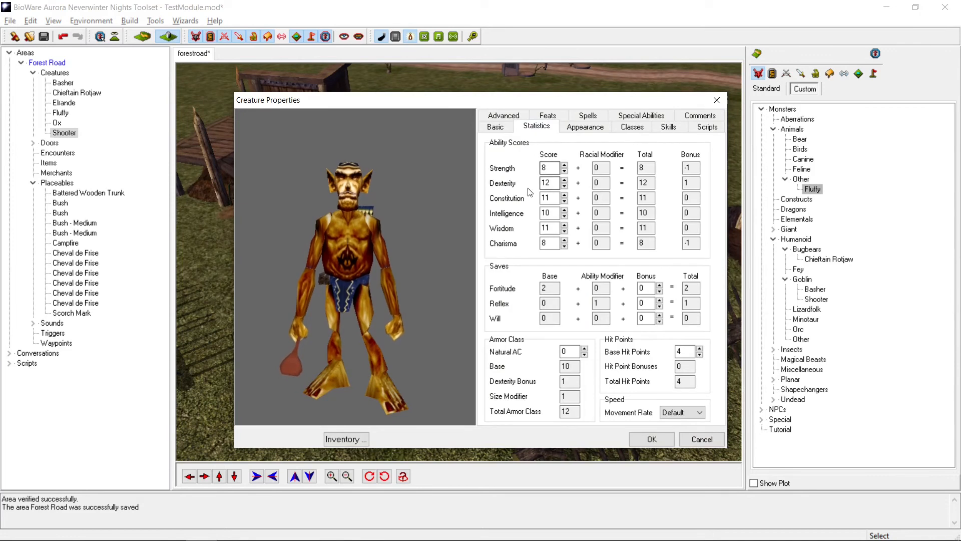
left_click(495, 126)
mouse_move(357, 244)
left_mouse_down()
mouse_move(394, 240)
mouse_move(371, 243)
left_mouse_up()
left_click(705, 443)
Check which primary weapon the placed Shooter has equipped in its inventory, then close without changes
left_click(548, 245)
scroll(531, 255, "up", 5)
middle_click_drag(529, 255, 565, 259)
scroll(566, 250, "down", 6)
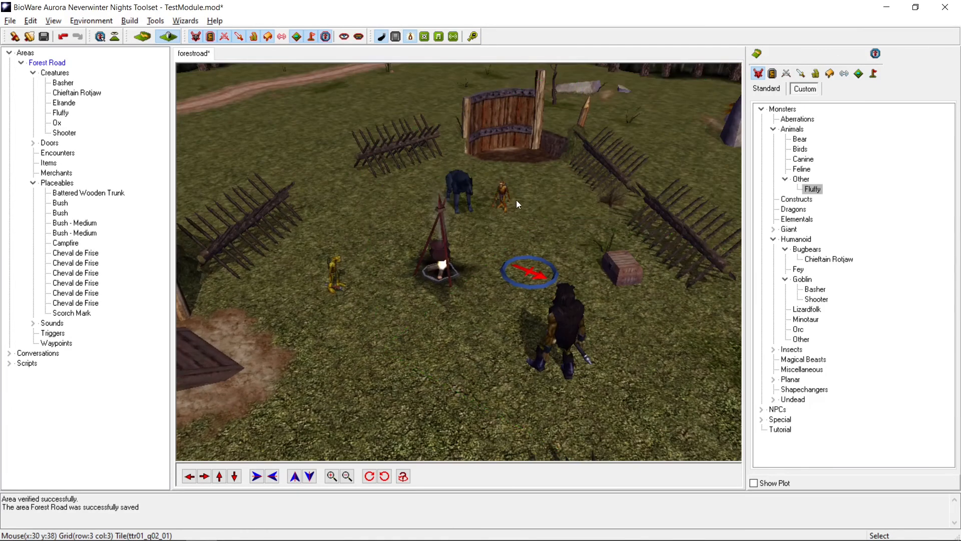
left_click(502, 197)
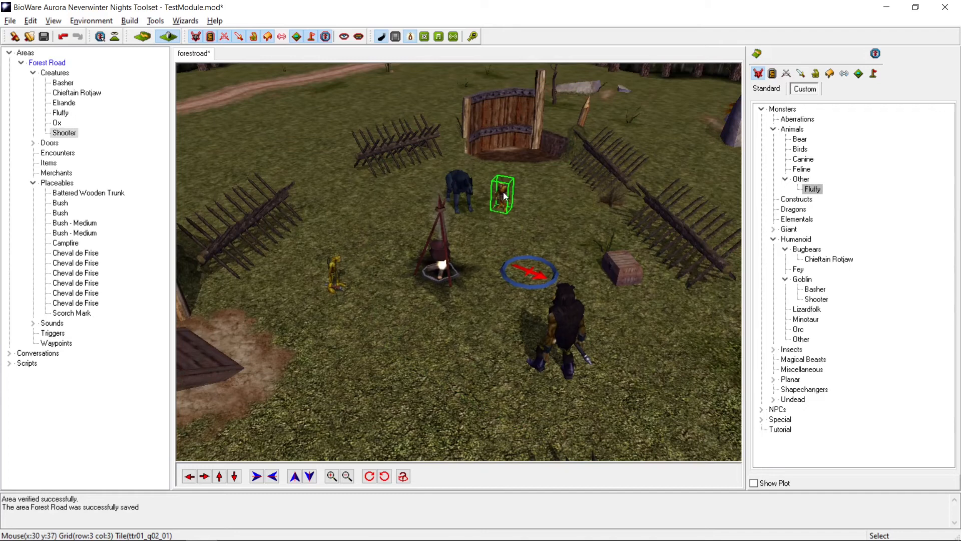
right_click(502, 191)
left_click(538, 325)
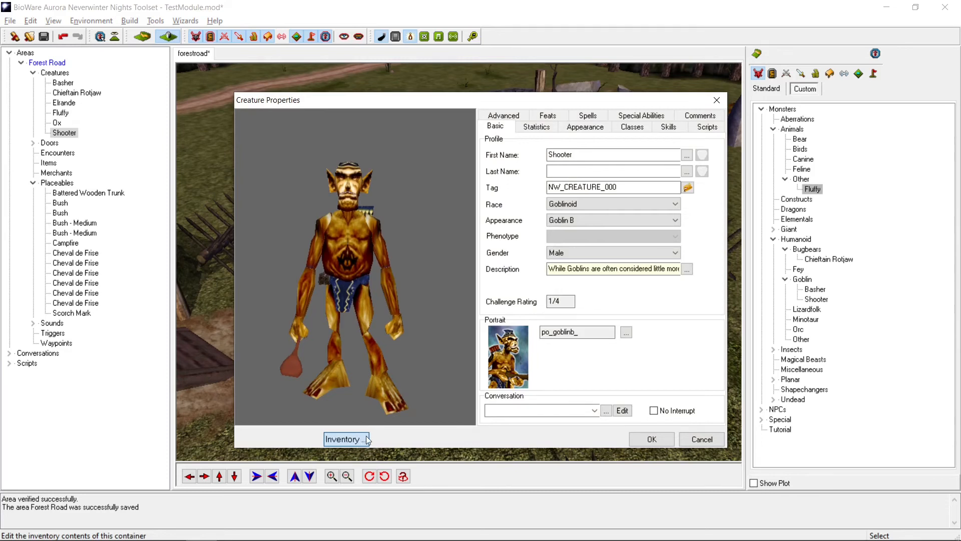
left_click(358, 440)
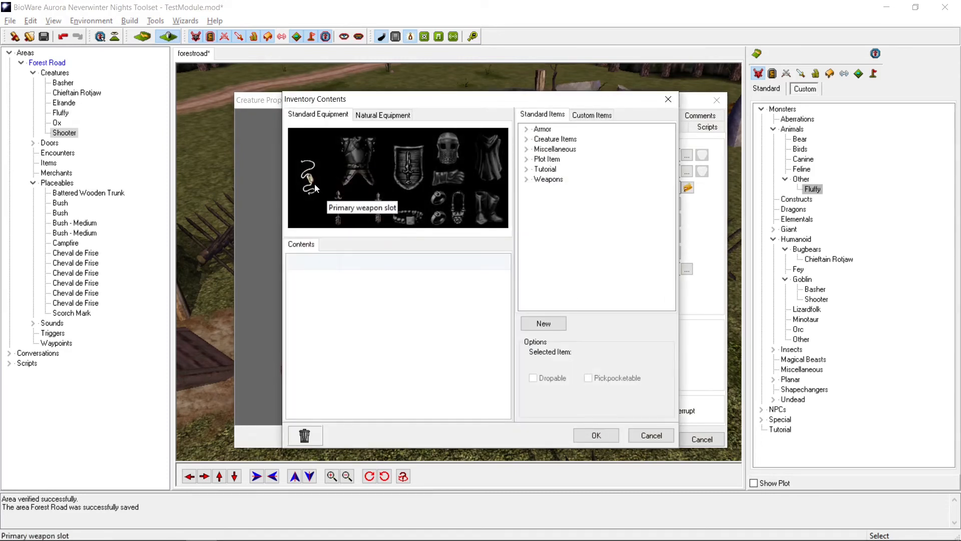
left_click(650, 434)
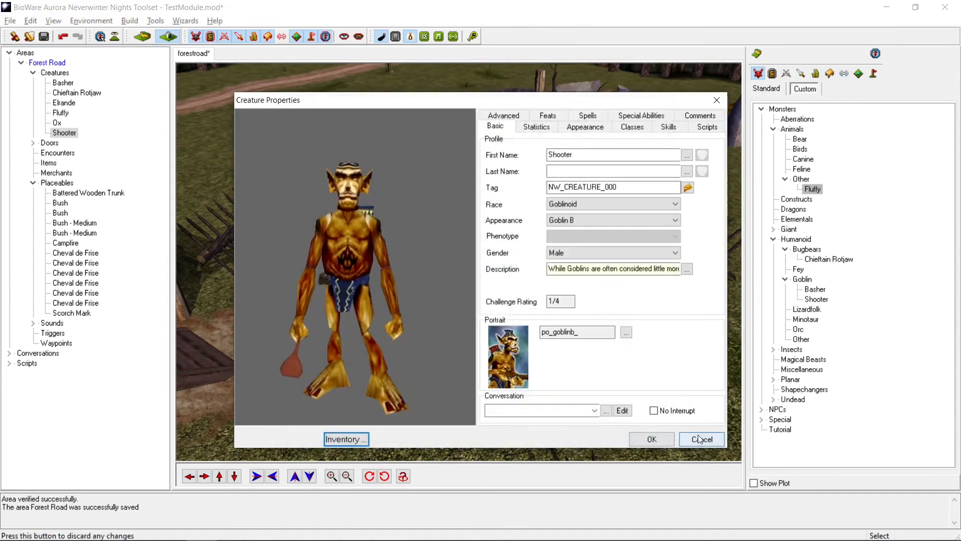
left_click(702, 439)
Examine the worg Fluffy's appearance, faction and sound set in its creature properties
left_click(464, 185)
right_click(468, 187)
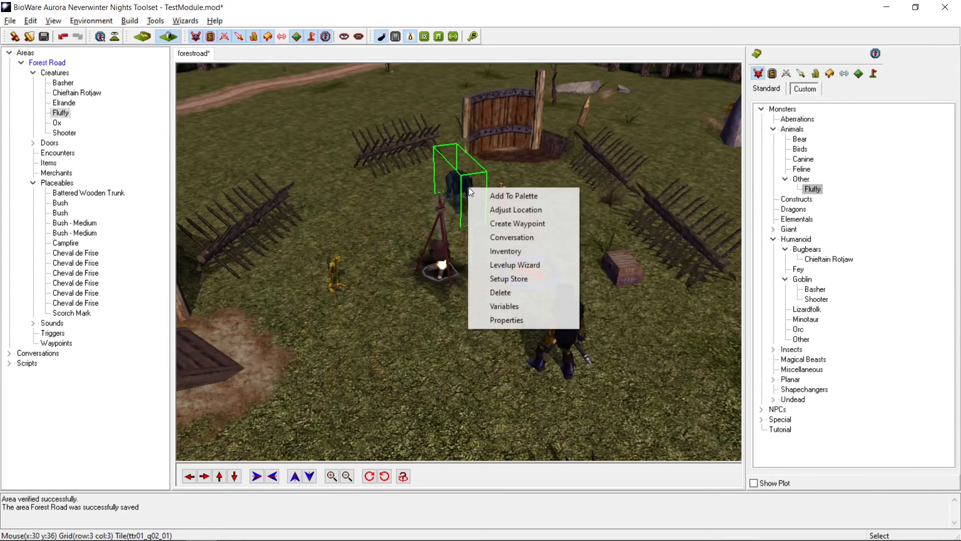
left_click(521, 323)
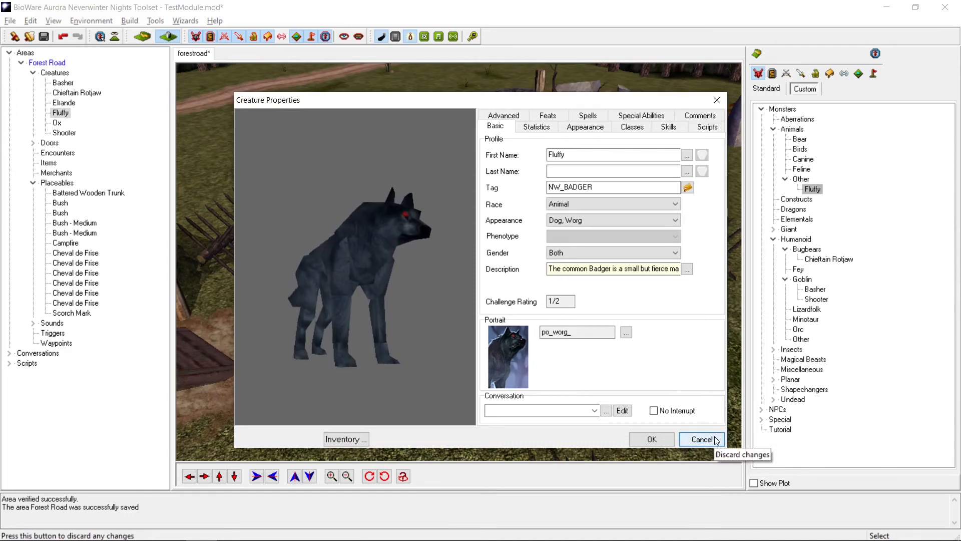
left_click(504, 115)
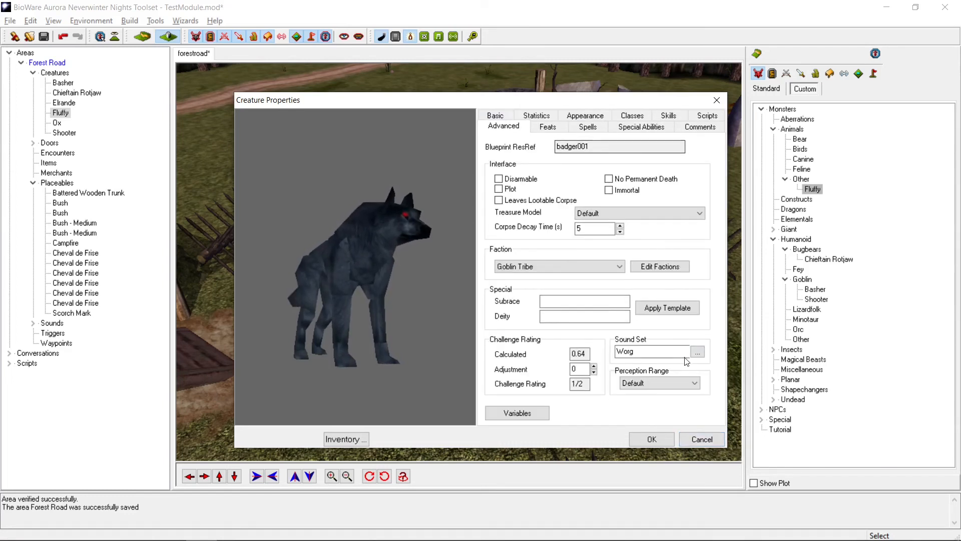
left_click(701, 436)
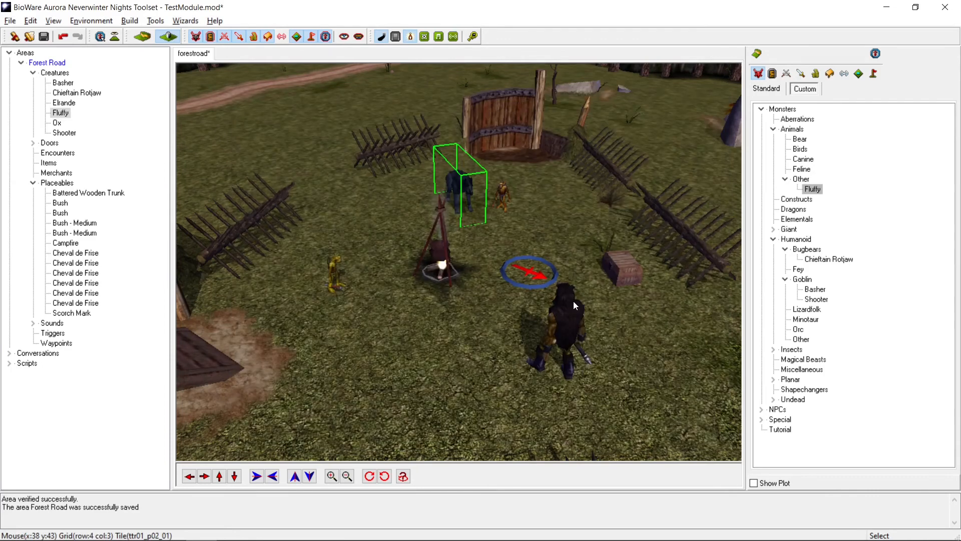
Move the placed worg Fluffy slightly closer to the Shooter goblin near the campfire
left_click(490, 233)
left_click_drag(490, 233, 544, 297, "ctrl")
left_click(503, 233)
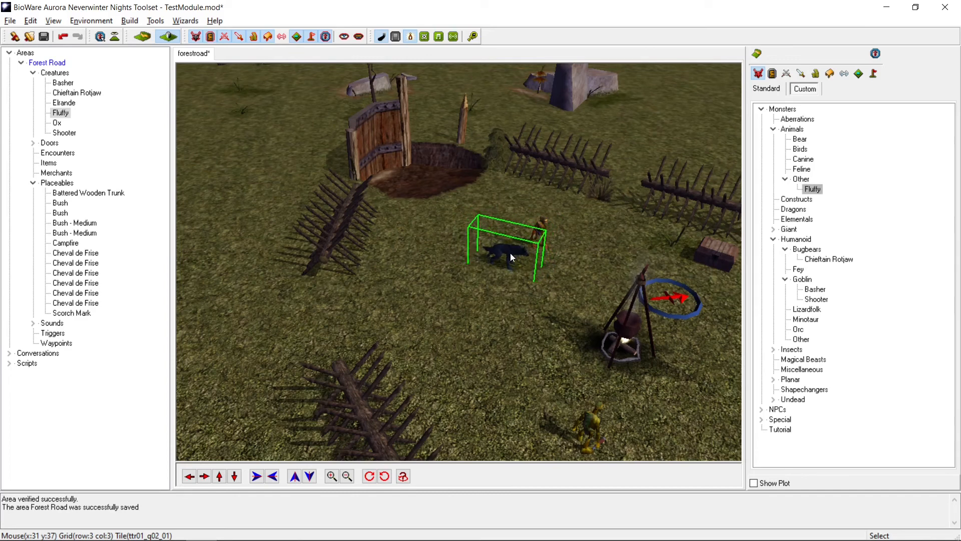
left_click_drag(510, 253, 518, 246)
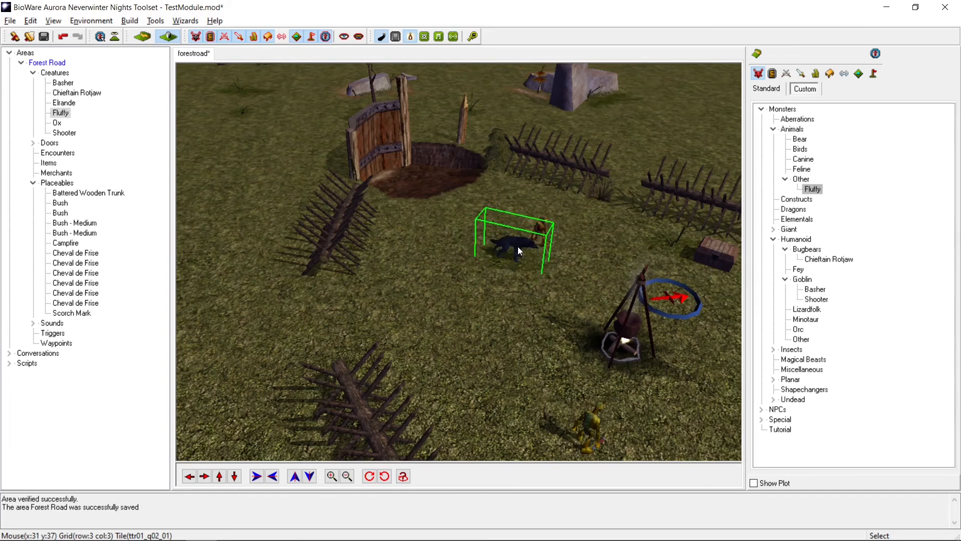
Survey the goblin camp's overall layout of creatures, barricades and campfire from several angles
left_click(532, 304)
middle_click_drag(532, 303, 623, 299)
scroll(603, 276, "down", 5)
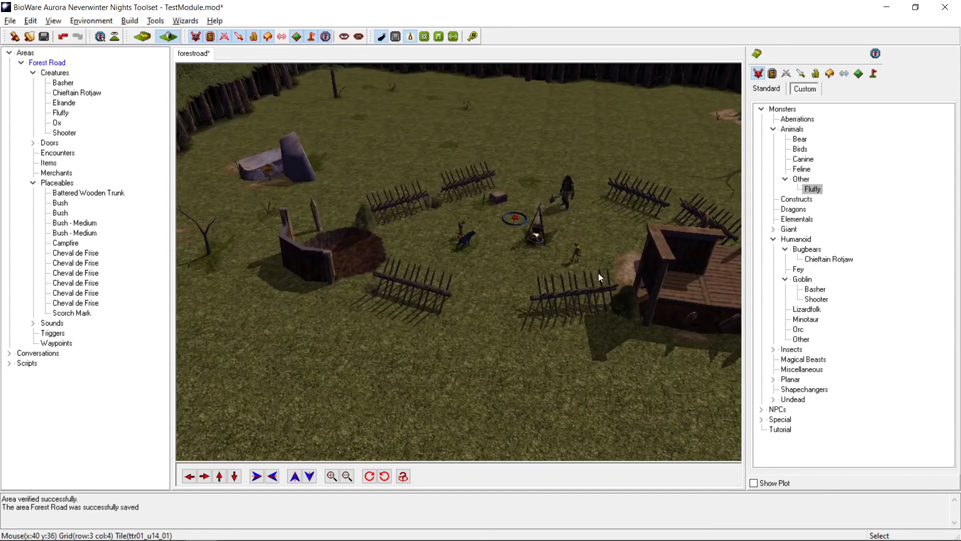
middle_click_drag(532, 265, 508, 325)
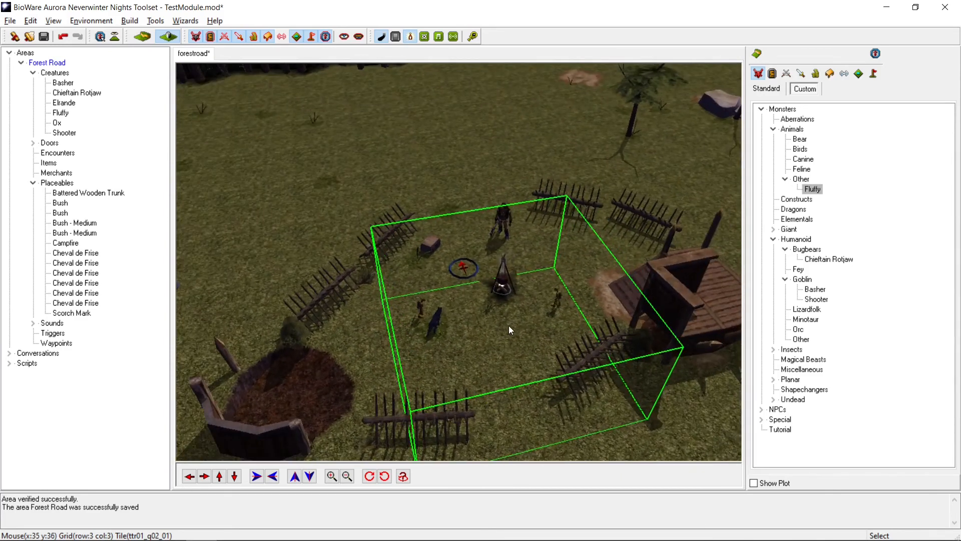
scroll(525, 299, "up", 5)
scroll(557, 320, "down", 5)
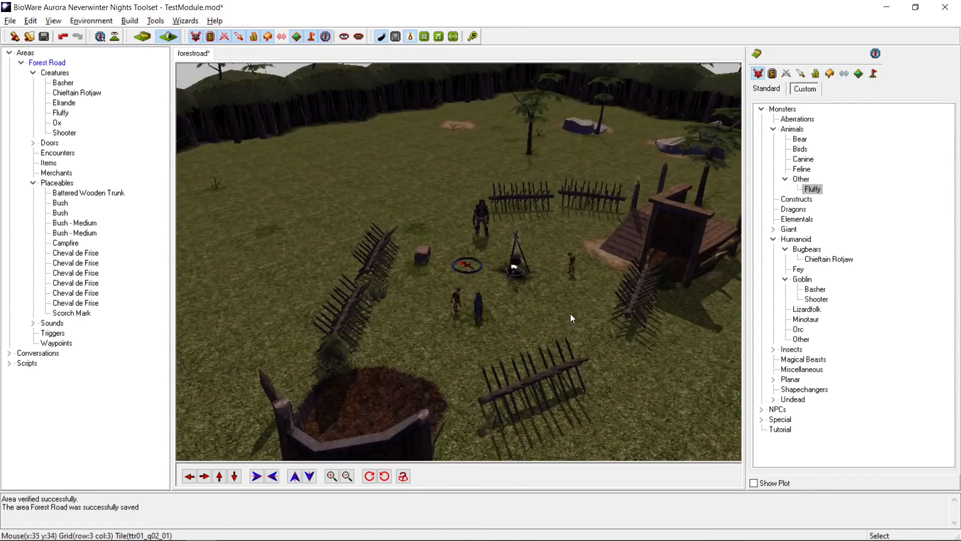